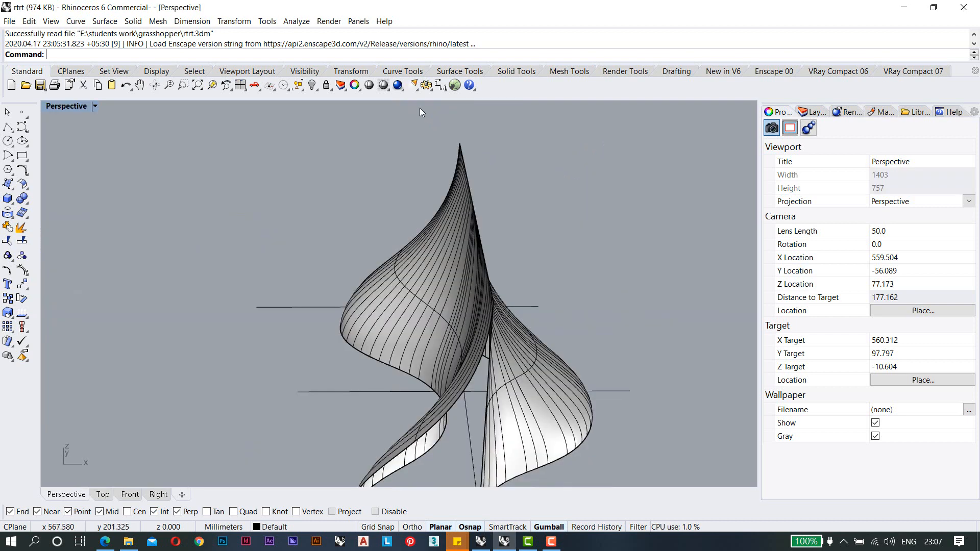
Examine the twisted model, the separate set of profile curves and the row of reference photos in the Perspective viewport.
scroll(416, 161, "down", 6)
mouse_move(458, 220)
right_mouse_down()
mouse_move(437, 204)
mouse_move(468, 219)
mouse_move(496, 211)
mouse_move(467, 239)
right_mouse_up()
scroll(468, 218, "down", 4)
scroll(498, 210, "down", 6)
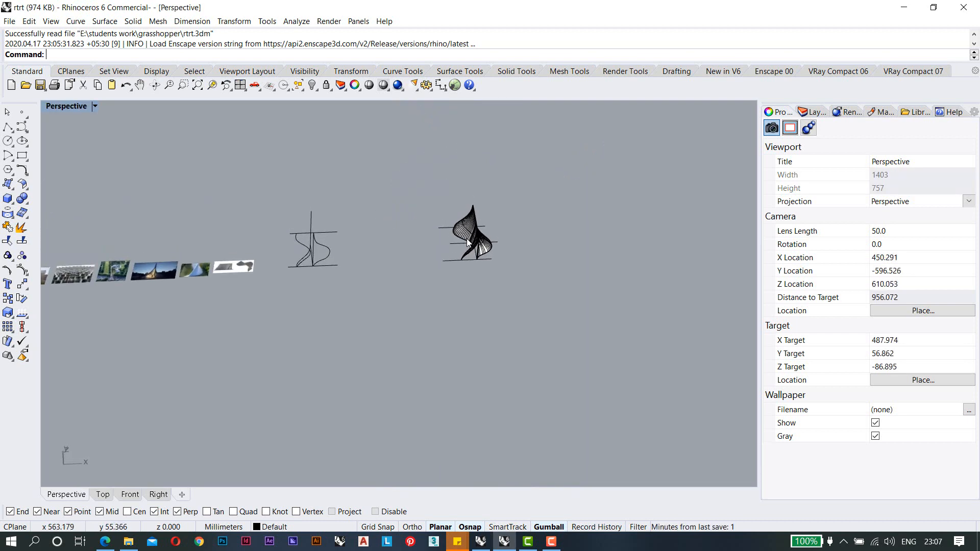
scroll(467, 237, "down", 6)
scroll(339, 233, "up", 6)
right_click_drag(536, 278, 513, 270, "shift")
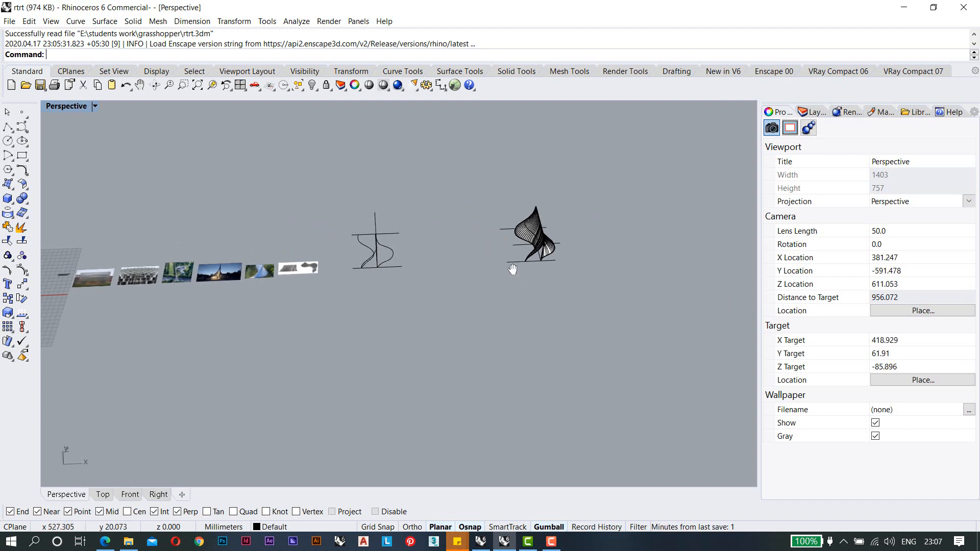
scroll(126, 269, "up", 16)
scroll(212, 305, "down", 4)
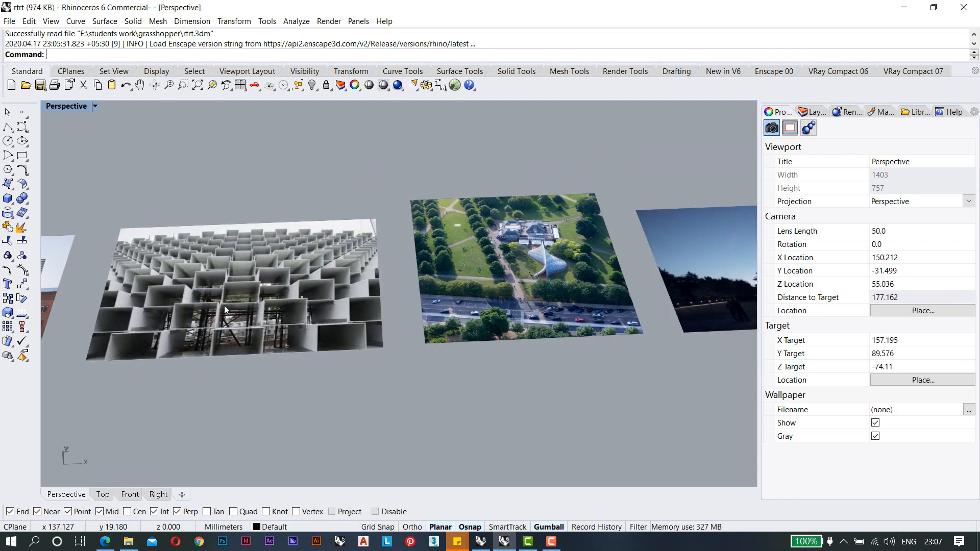
scroll(339, 276, "down", 4)
right_click_drag(386, 278, 343, 283, "shift")
right_click_drag(523, 268, 352, 267, "shift")
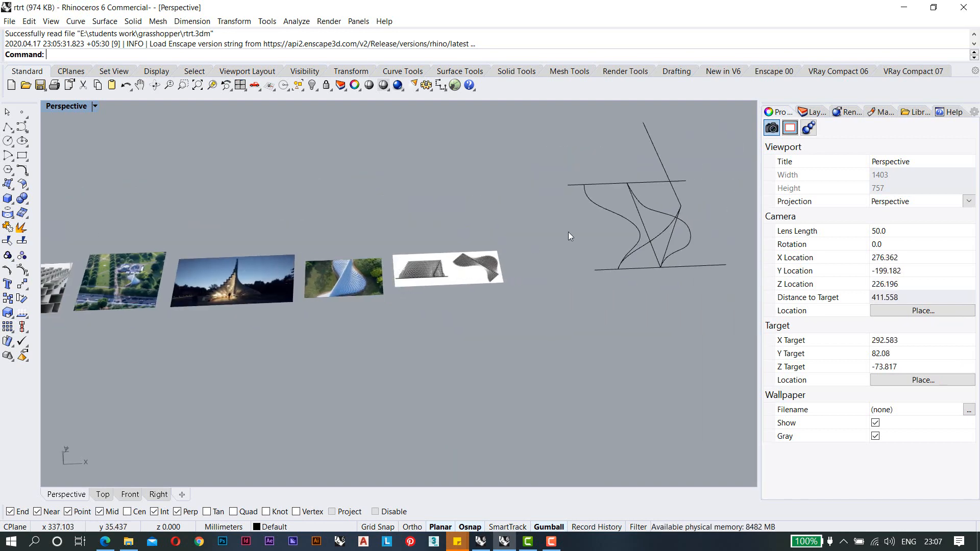
Delete the separate set of curves standing between the reference photos and the twisted model.
right_click_drag(580, 234, 473, 229, "shift")
scroll(480, 258, "down", 2)
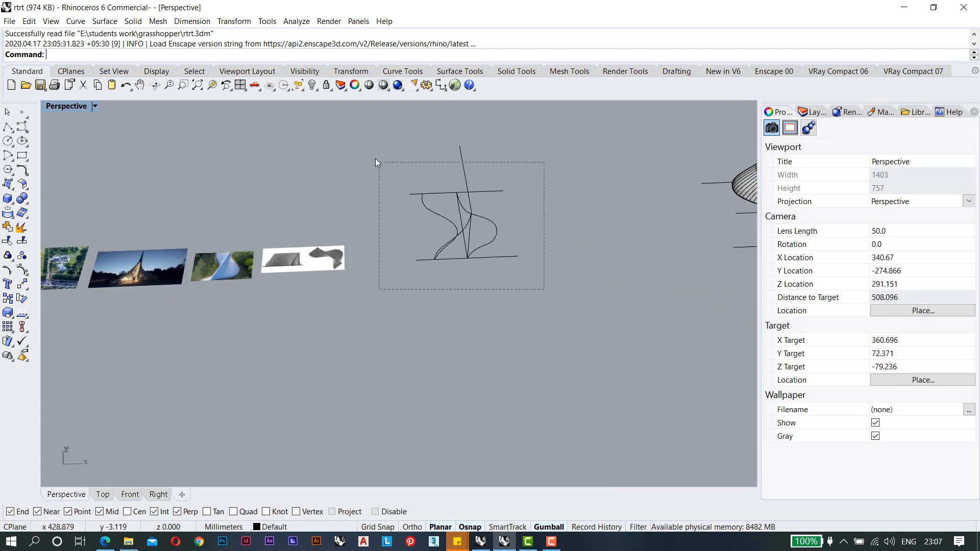
left_click_drag(375, 158, 379, 159)
key("Delete")
Select the twisted surfaces together with their curves and show the Top viewport maximized.
scroll(579, 240, "down", 5)
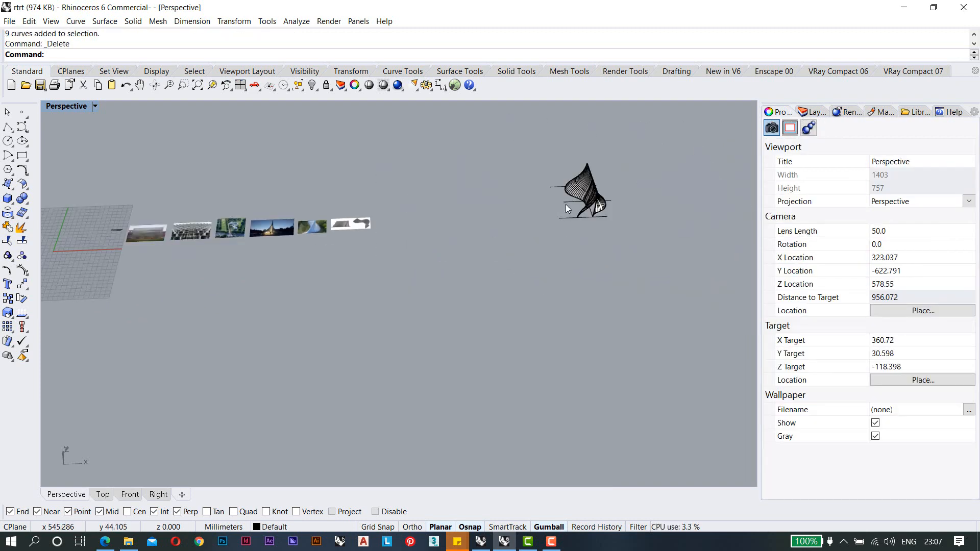
scroll(565, 204, "up", 2)
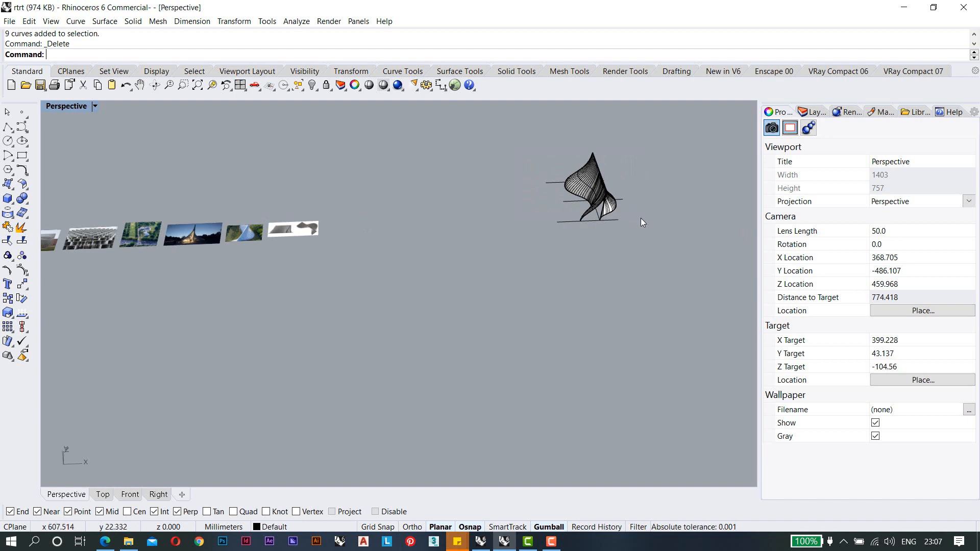
scroll(450, 248, "down", 5)
scroll(251, 265, "up", 7)
scroll(251, 265, "up", 6)
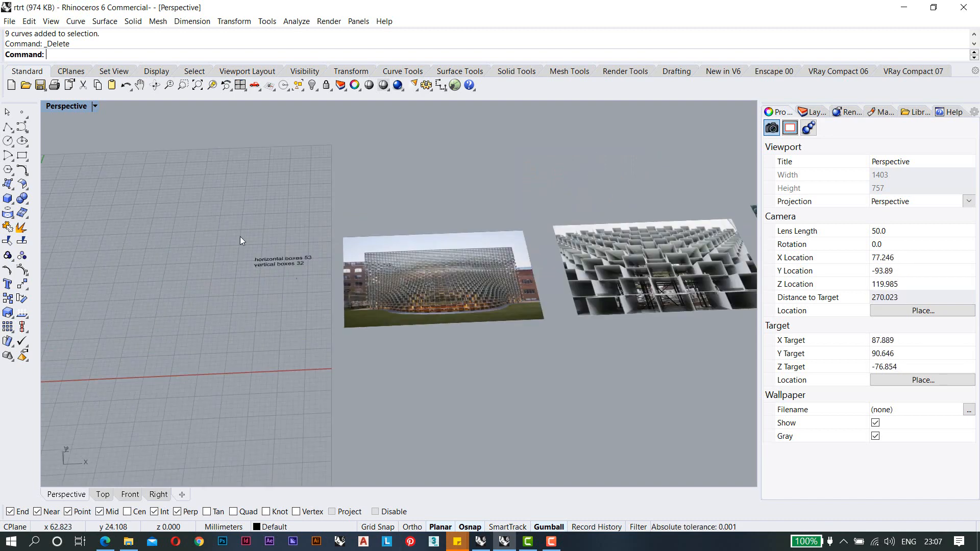
left_click(243, 262)
scroll(358, 263, "down", 8)
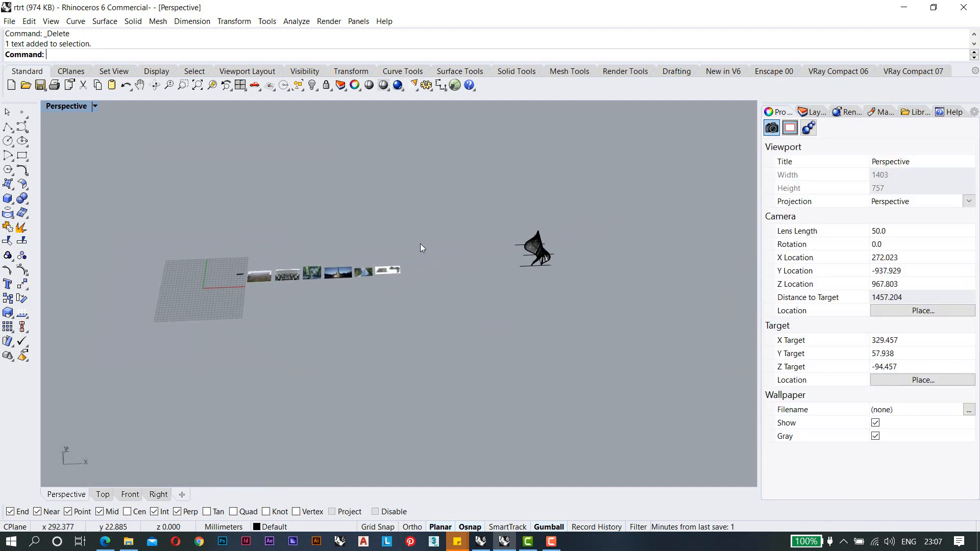
scroll(626, 278, "up", 7)
left_click_drag(494, 213, 717, 351)
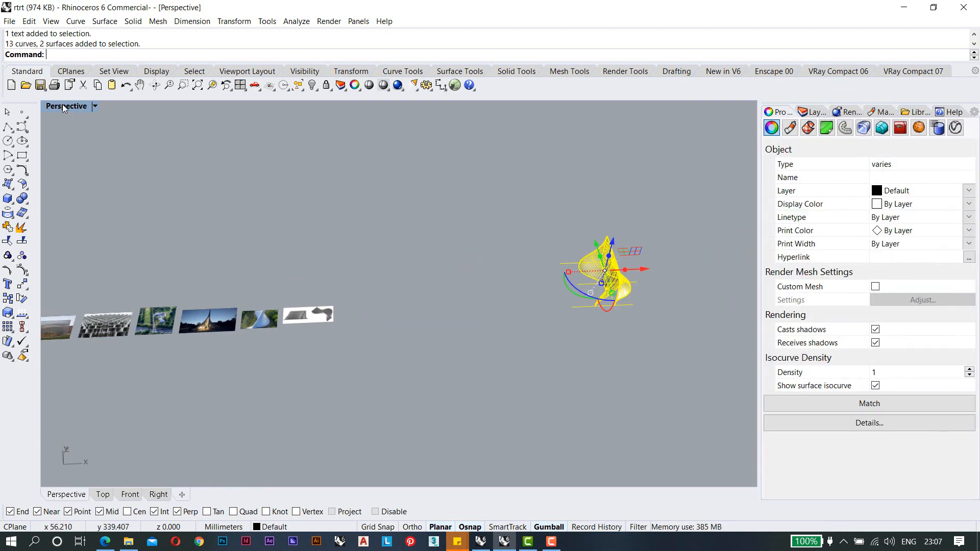
double_click(63, 104)
double_click(60, 104)
Move the selected model so that the lower end of its straight middle edge sits at the world origin.
type("m")
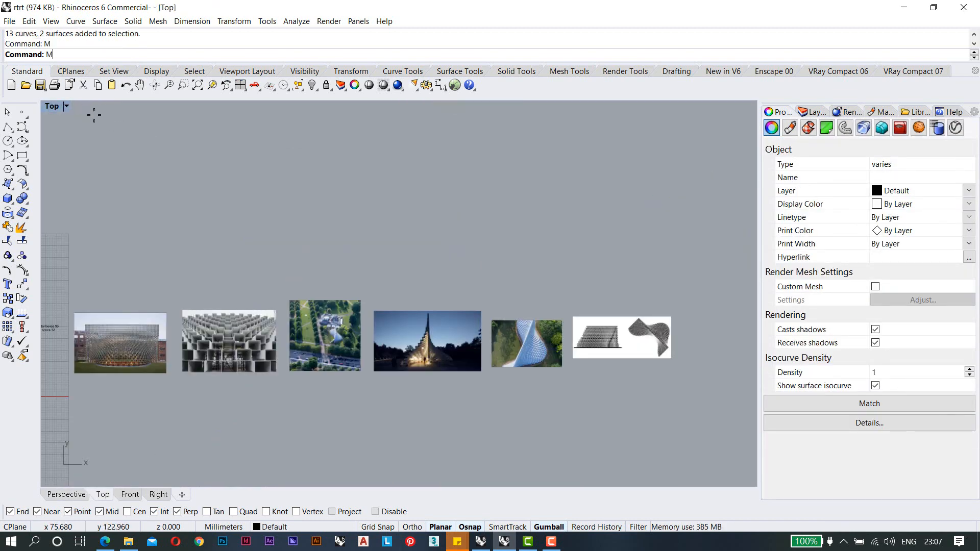
key("Return")
scroll(569, 177, "down", 5)
right_click_drag(605, 246, 387, 257)
scroll(403, 265, "down", 3)
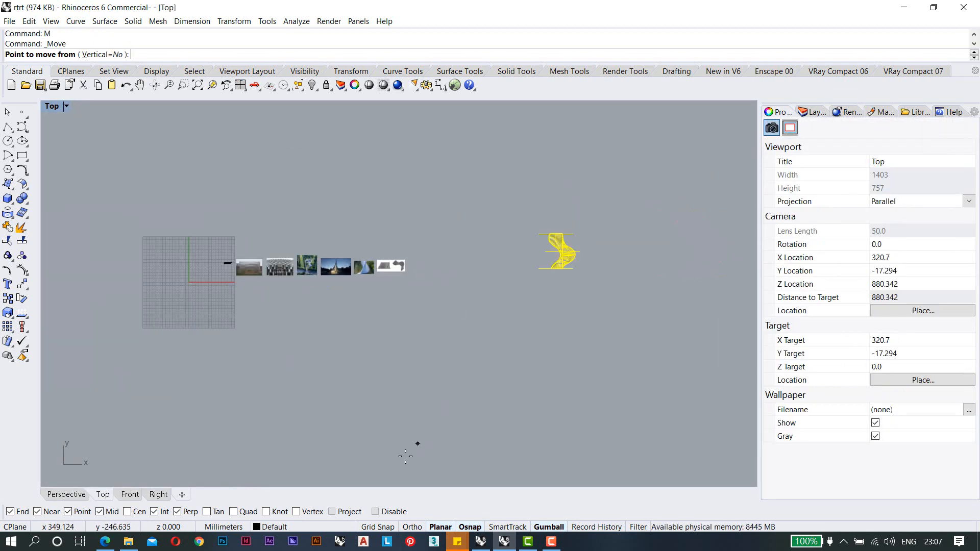
scroll(568, 306, "up", 8)
scroll(554, 221, "up", 15)
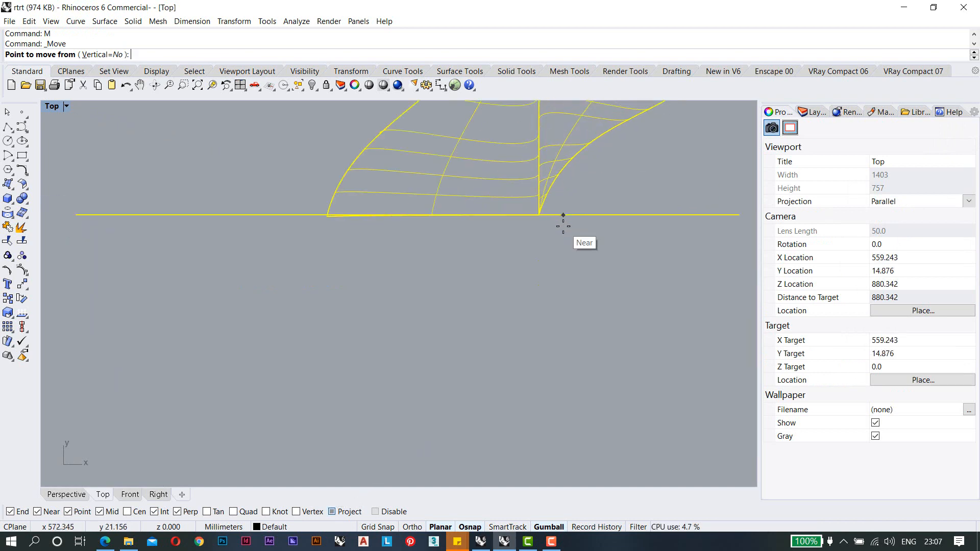
left_click(539, 215)
scroll(666, 232, "down", 10)
scroll(667, 231, "down", 8)
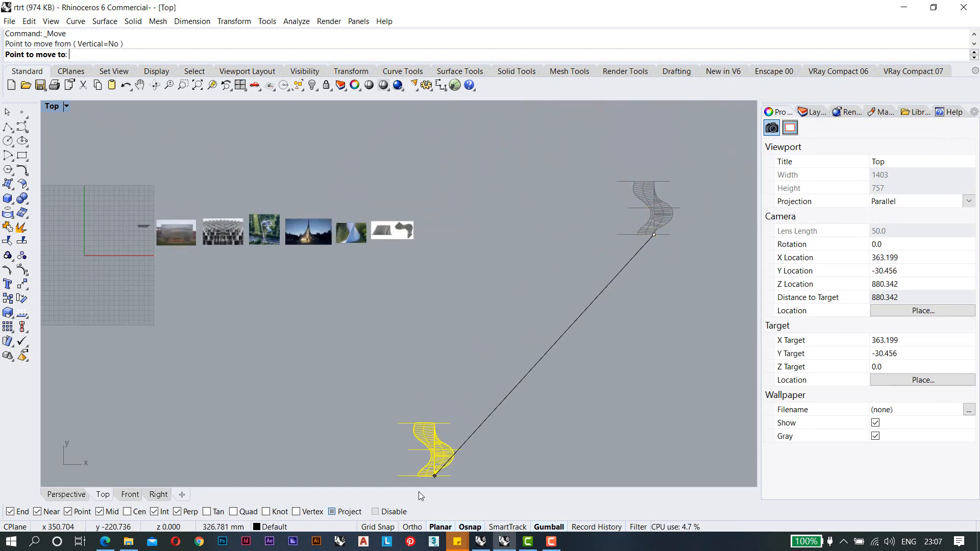
scroll(408, 357, "down", 3)
scroll(398, 331, "up", 12)
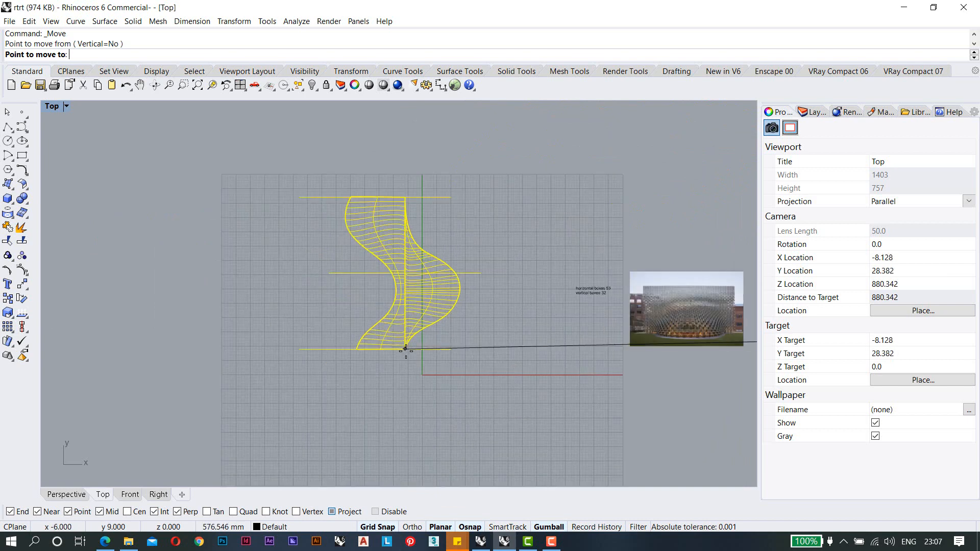
scroll(419, 377, "up", 8)
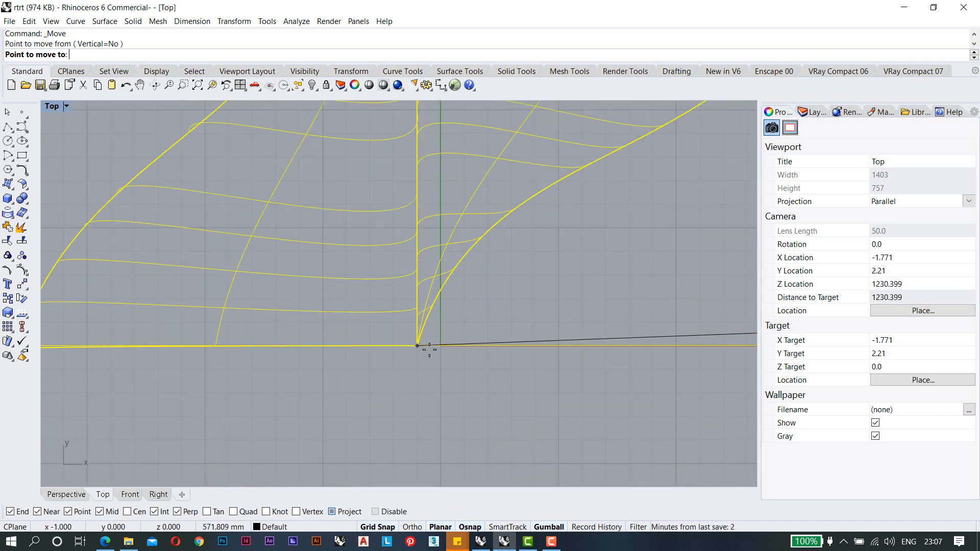
left_click(422, 408)
scroll(437, 354, "down", 3)
scroll(456, 271, "down", 3)
scroll(456, 253, "up", 5)
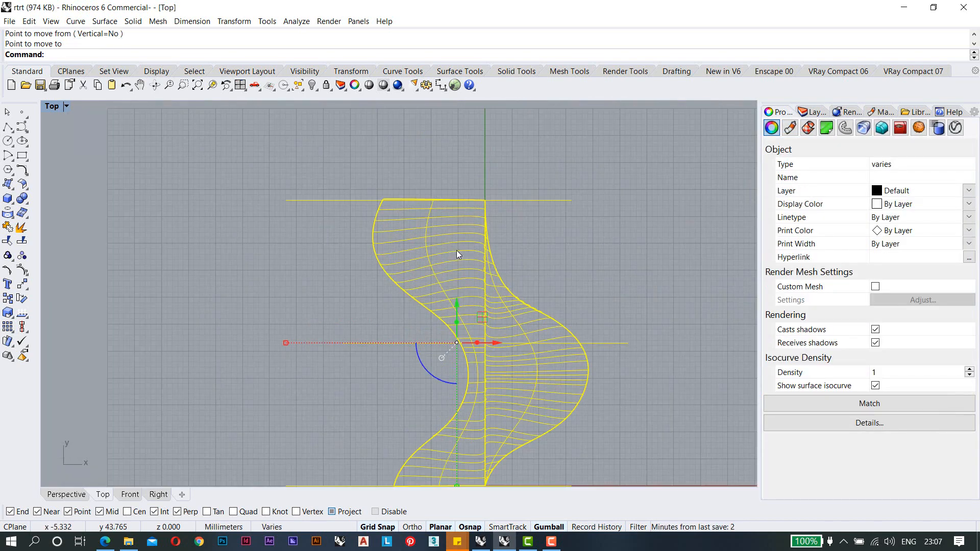
Try moving the model so that the upper end of its straight middle edge sits at the origin, and undo that move.
type("M")
key("Return")
scroll(483, 196, "up", 5)
left_click(483, 197)
scroll(497, 164, "down", 5)
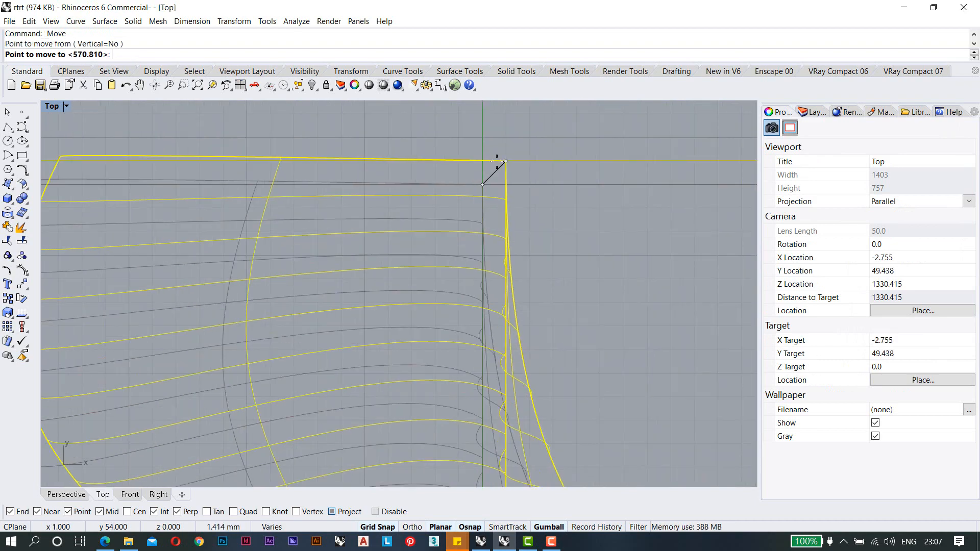
scroll(494, 250, "up", 3)
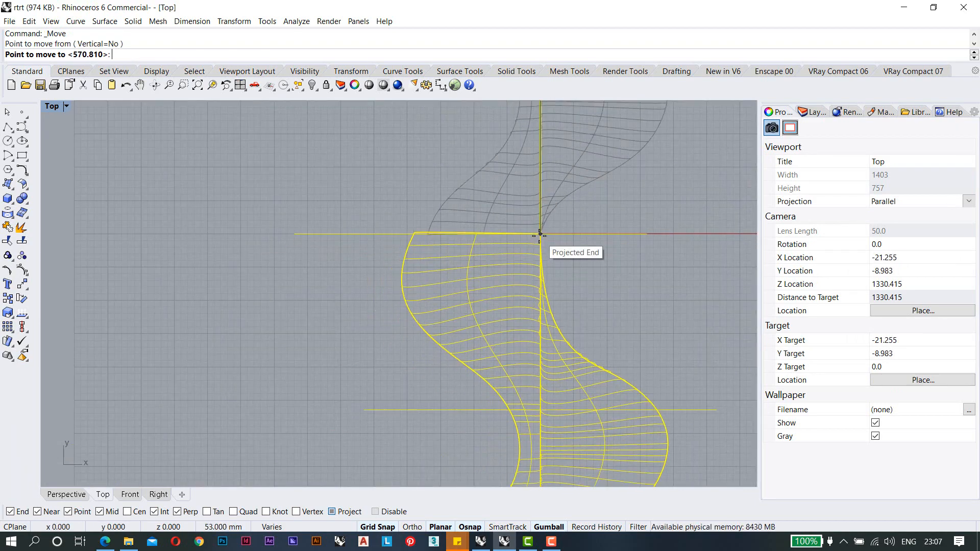
left_click(540, 235)
scroll(540, 235, "up", 5)
key("Escape")
scroll(477, 215, "down", 4)
scroll(476, 216, "down", 3)
right_click_drag(494, 262, 469, 277)
key("ctrl+z")
key("Escape")
Select the whole twisted model and zoom to it in the maximized Perspective viewport.
scroll(429, 246, "up", 3)
left_click_drag(293, 169, 525, 381)
right_click_drag(172, 125, 121, 133)
double_click(50, 108)
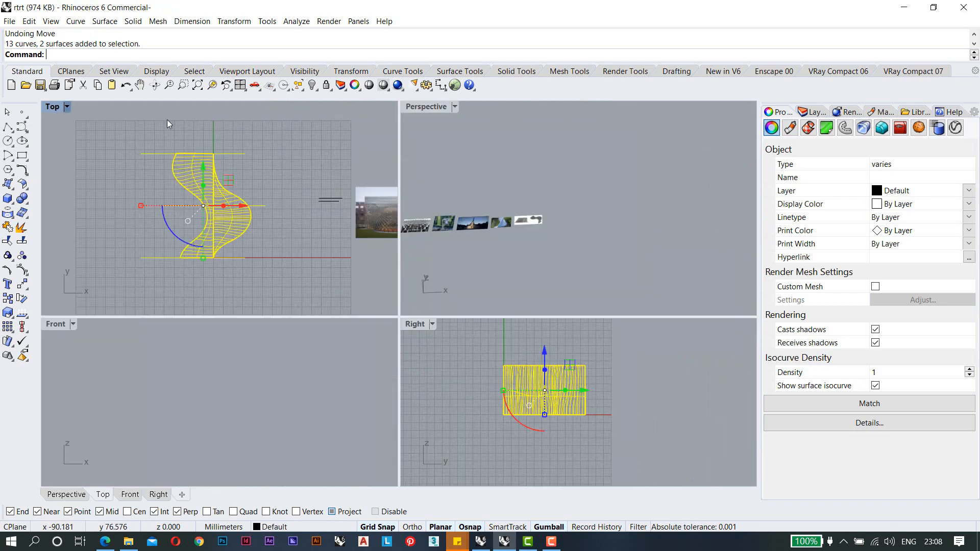
double_click(427, 105)
left_click(212, 85)
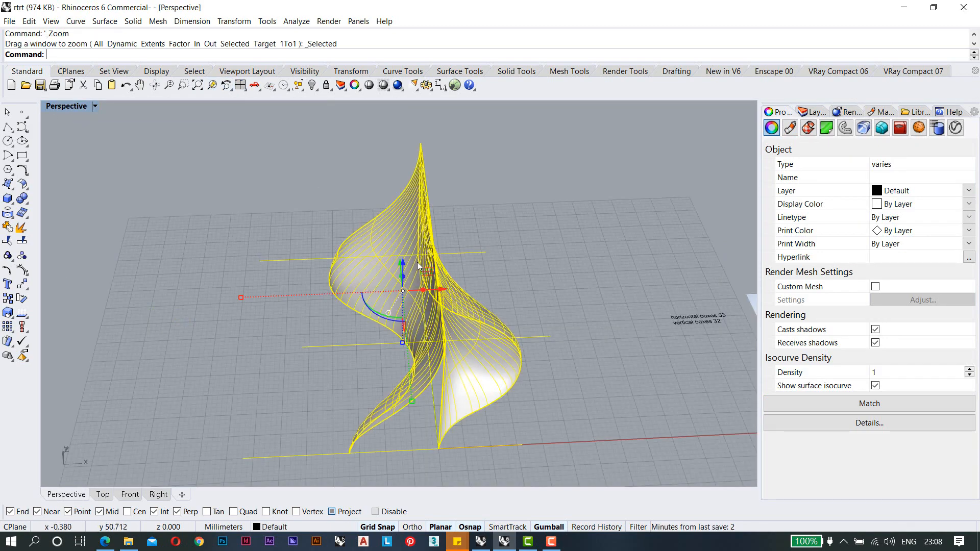
Turn off Project snapping and draw a closed rectangular polyline, 53 by 32 mm, through the four corners of the model's vertical middle plane.
left_click(451, 254)
scroll(422, 259, "down", 3)
right_click_drag(422, 258, 145, 204)
left_click(7, 129)
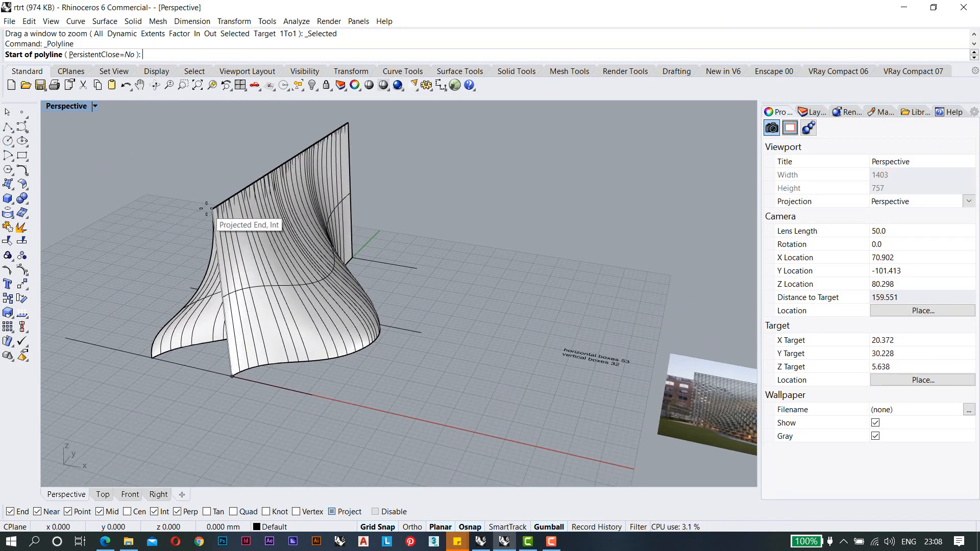
left_click(207, 208)
left_click(332, 511)
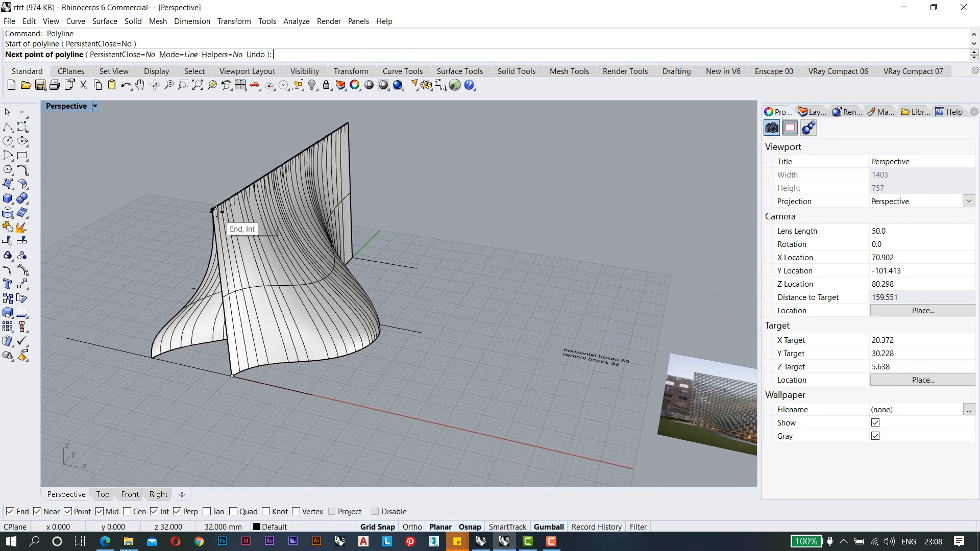
left_click(213, 209)
left_click(347, 124)
scroll(433, 245, "up", 5)
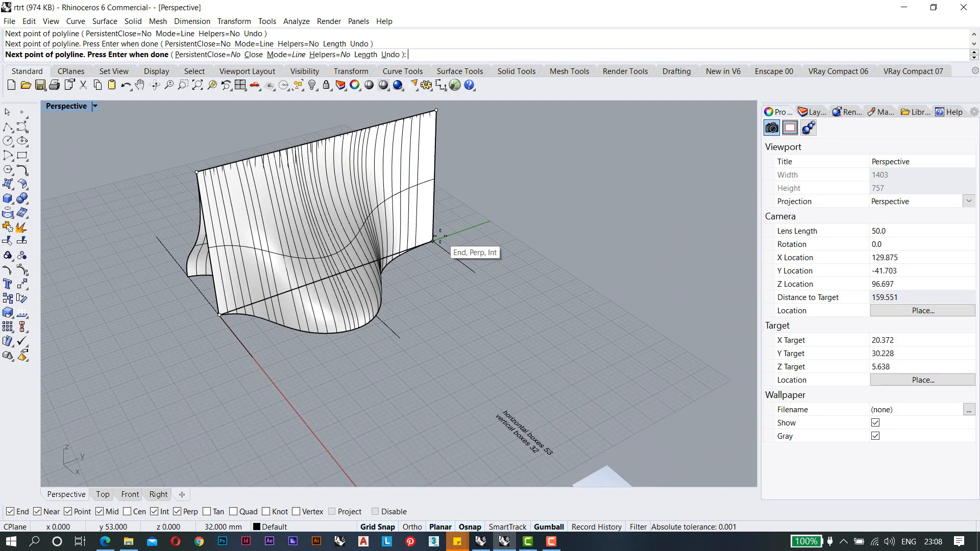
left_click(427, 243)
type("c")
key("Return")
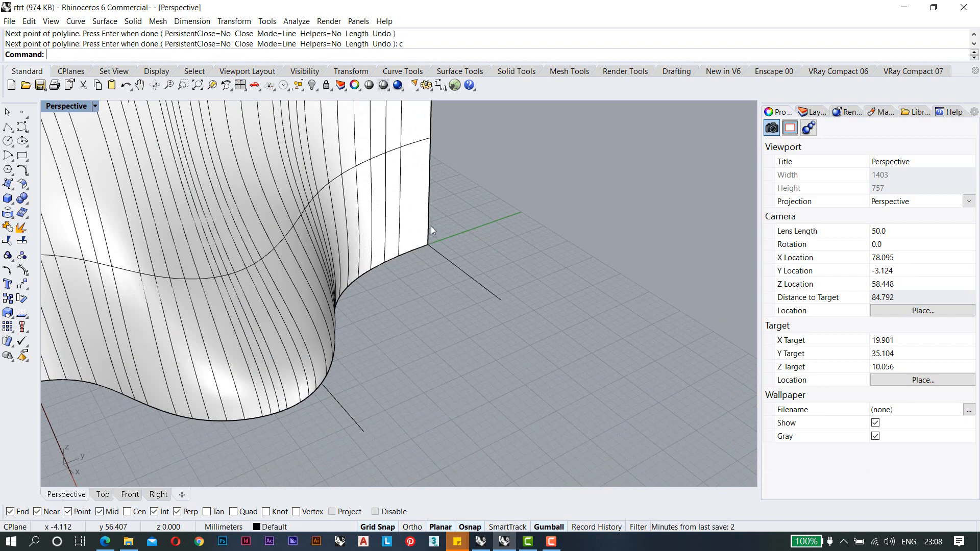
Move the rectangular outline along the X axis so that it stands clear beside the twisted surfaces, and deselect it.
left_click(448, 238)
left_click(462, 258)
scroll(444, 260, "down", 5)
scroll(443, 265, "up", 3)
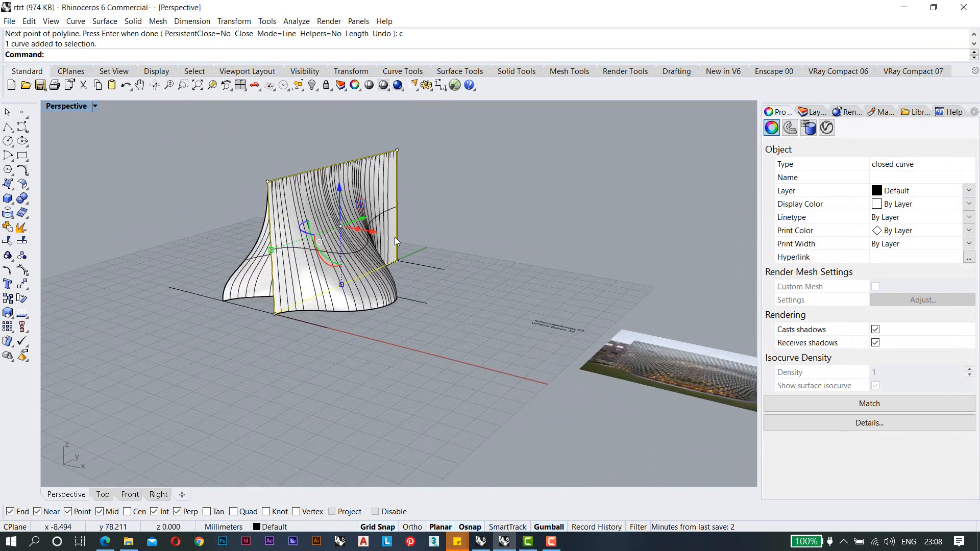
left_click_drag(374, 236, 475, 253)
right_click_drag(491, 246, 459, 287, "shift")
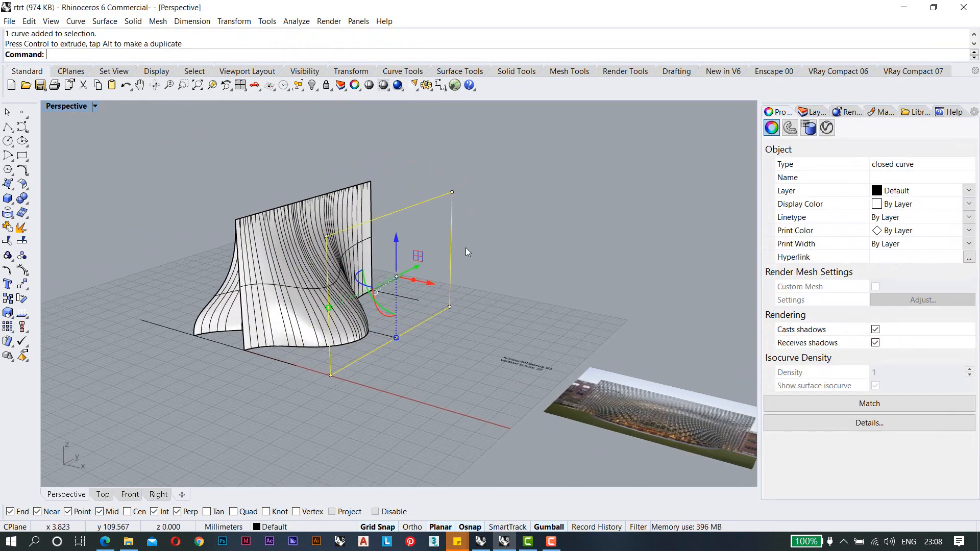
left_click(424, 232)
Examine the flat rectangular outline beside the twisted surfaces from several angles.
scroll(424, 232, "up", 2)
mouse_move(424, 232)
right_mouse_down()
mouse_move(463, 238)
mouse_move(427, 232)
right_mouse_up()
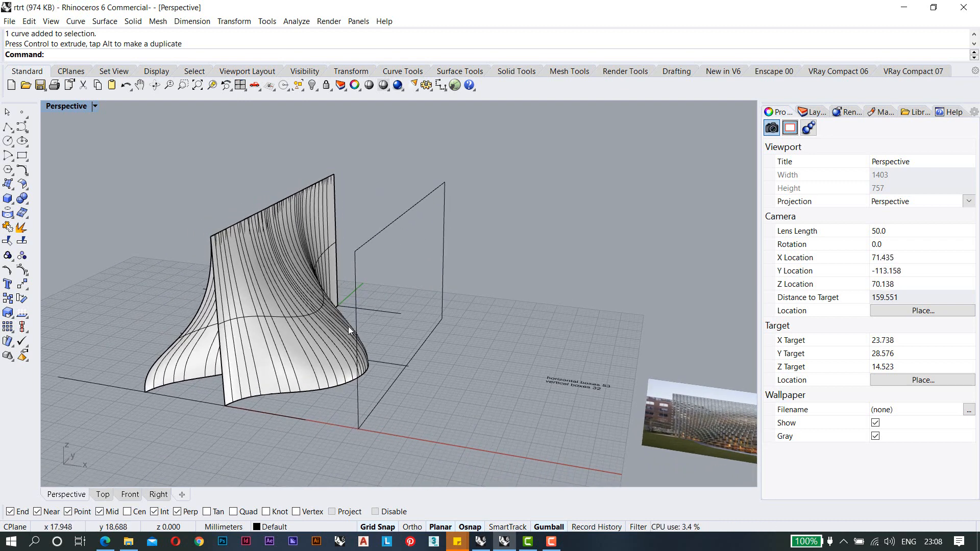
right_click_drag(350, 246, 420, 269)
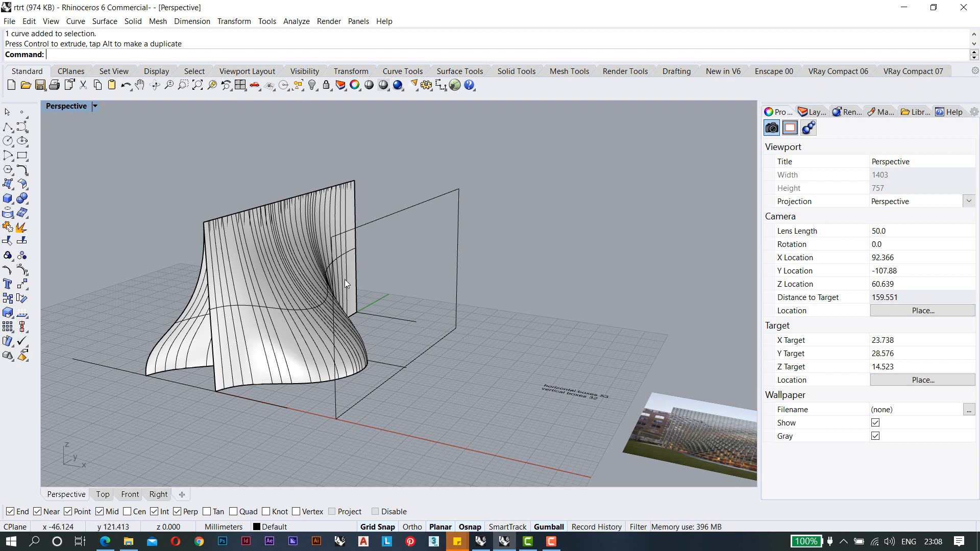
scroll(286, 333, "down", 10)
right_click_drag(413, 278, 364, 302)
scroll(428, 326, "up", 12)
right_click_drag(363, 302, 385, 297)
Examine the reference photos of the stacked-box pavilion closely in the Top viewport, including how the open boxes are staggered.
double_click(64, 106)
double_click(63, 106)
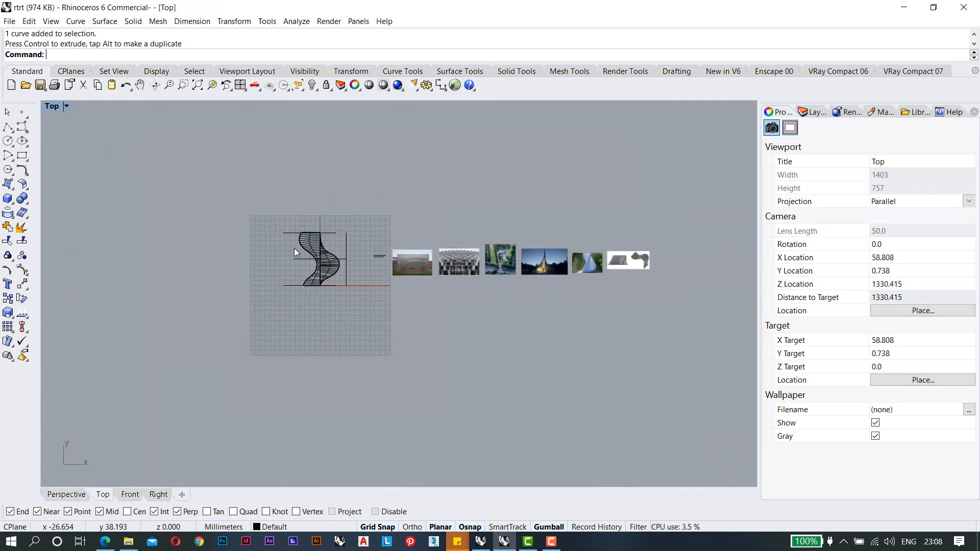
scroll(370, 255, "up", 10)
scroll(444, 260, "up", 4)
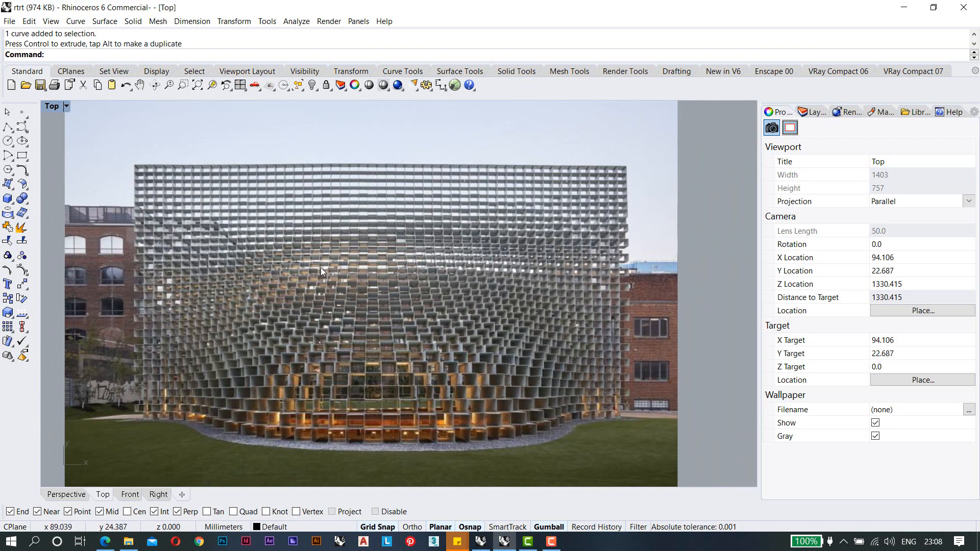
scroll(320, 268, "down", 10)
right_click_drag(549, 288, 604, 283)
scroll(321, 281, "down", 8)
scroll(462, 278, "up", 9)
scroll(526, 277, "up", 8)
scroll(534, 289, "down", 10)
right_click_drag(307, 250, 406, 276)
scroll(407, 306, "up", 10)
scroll(409, 311, "up", 5)
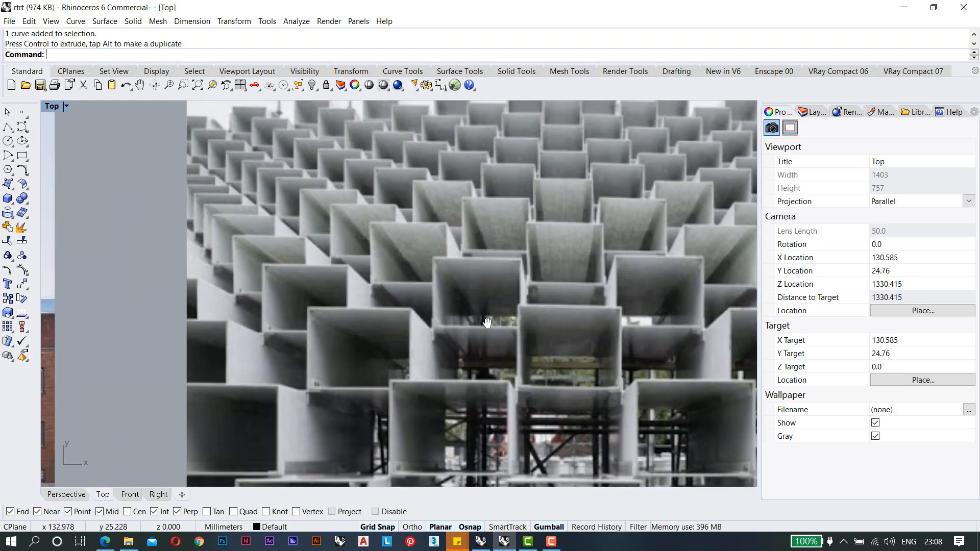
right_click_drag(502, 267, 537, 298)
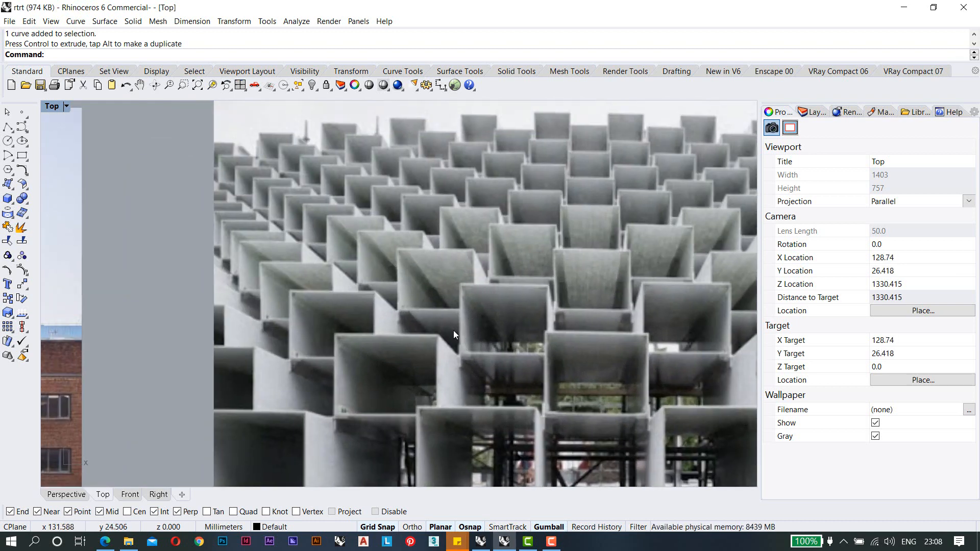
scroll(453, 331, "up", 5)
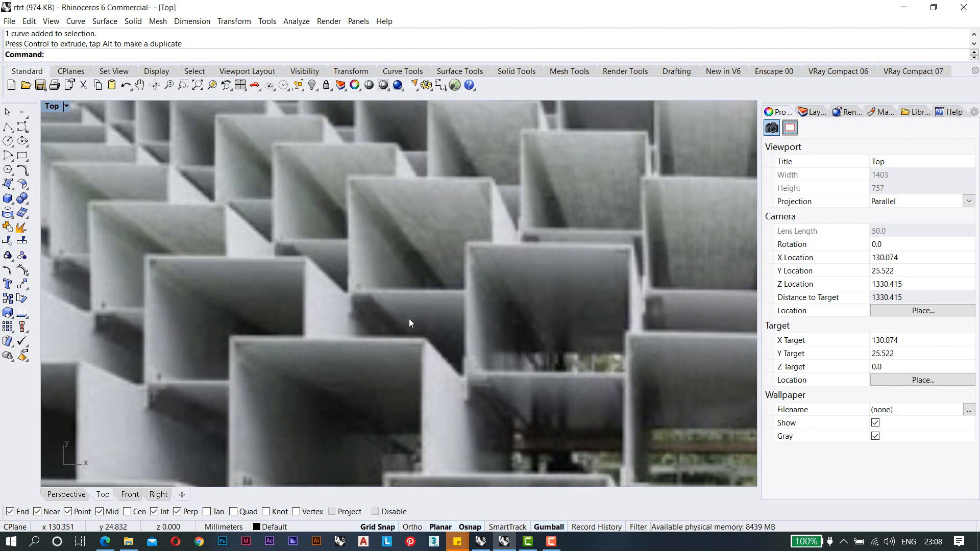
scroll(408, 320, "down", 2)
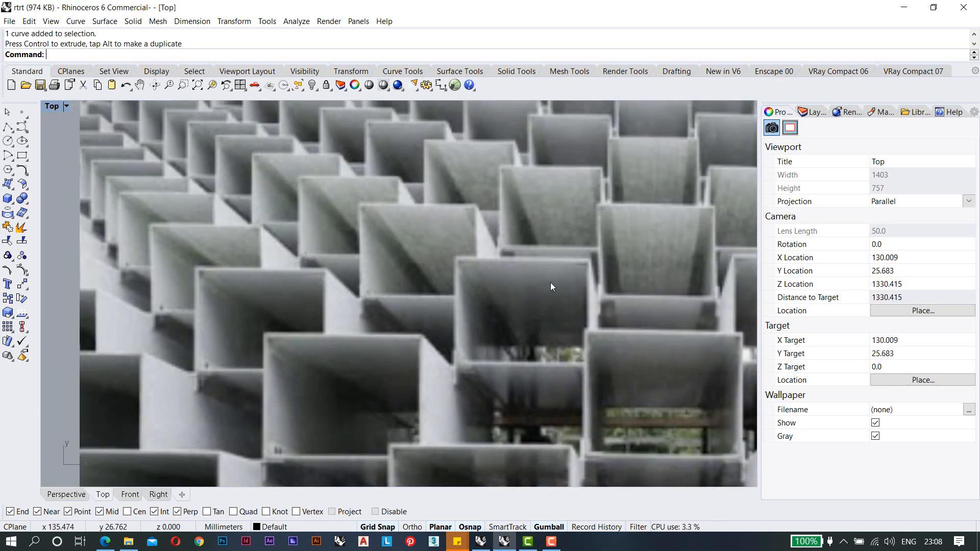
Examine the left edge of the pavilion facade in the reference photo, including how the boxes alternate from row to row.
scroll(510, 357, "down", 5)
scroll(239, 272, "up", 6)
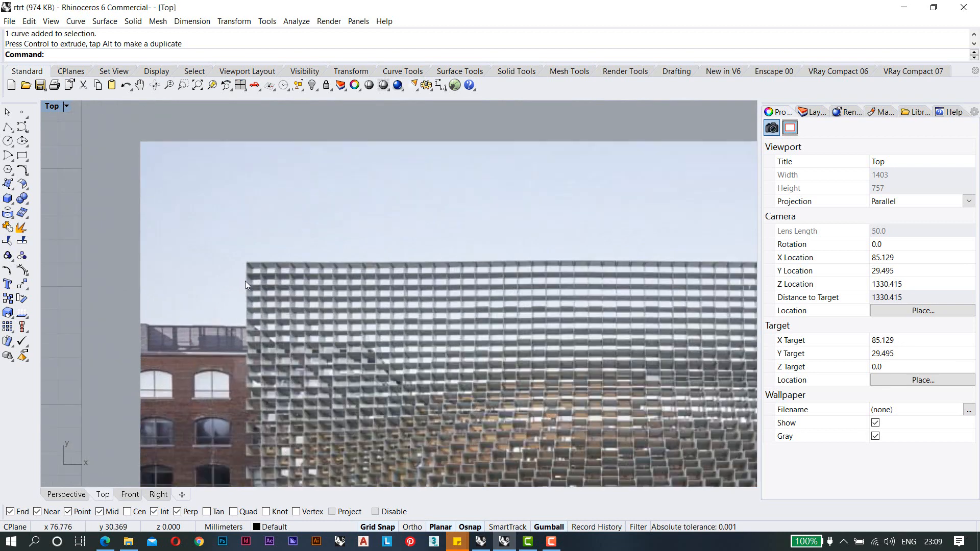
scroll(305, 271, "down", 8)
right_click_drag(305, 346, 301, 249)
scroll(291, 322, "up", 8)
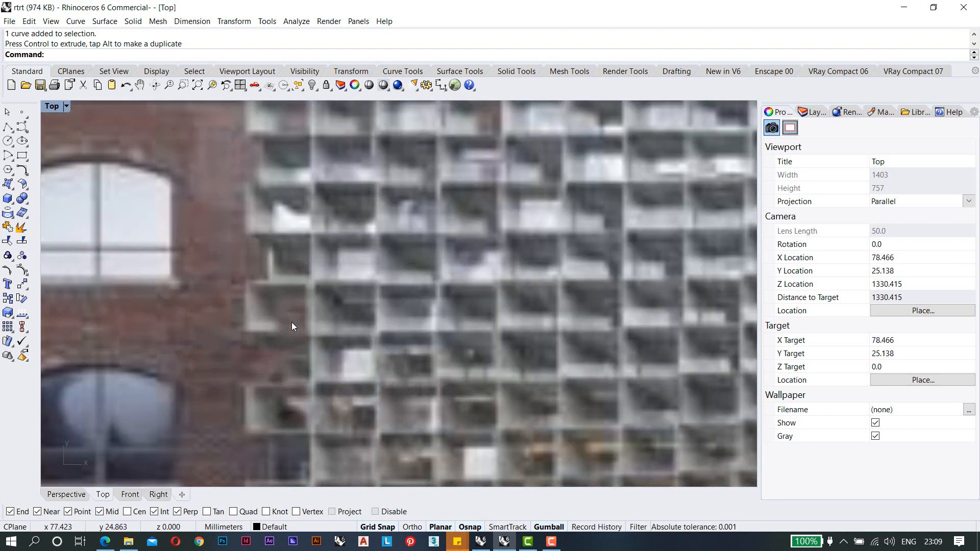
right_click_drag(270, 339, 252, 277)
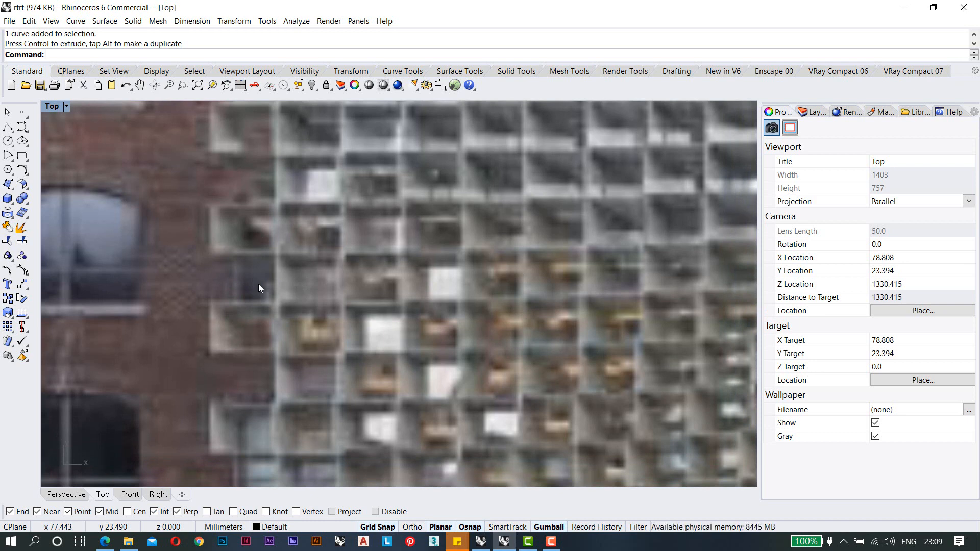
scroll(258, 284, "down", 10)
scroll(218, 297, "up", 6)
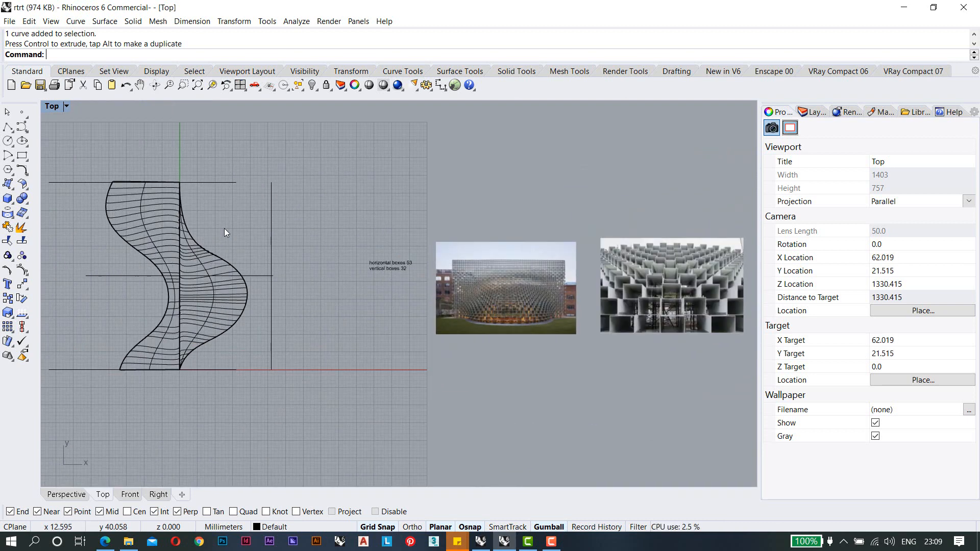
Return to the Perspective viewport, open Grasshopper and dismiss its getting-started tutorial browser.
double_click(53, 106)
double_click(416, 109)
right_click_drag(451, 231, 366, 248)
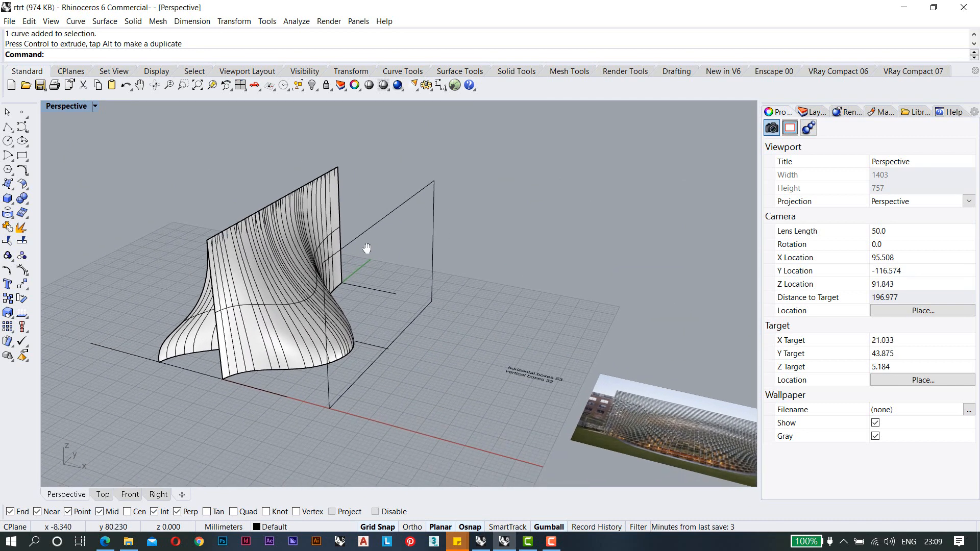
type("Grasshopper")
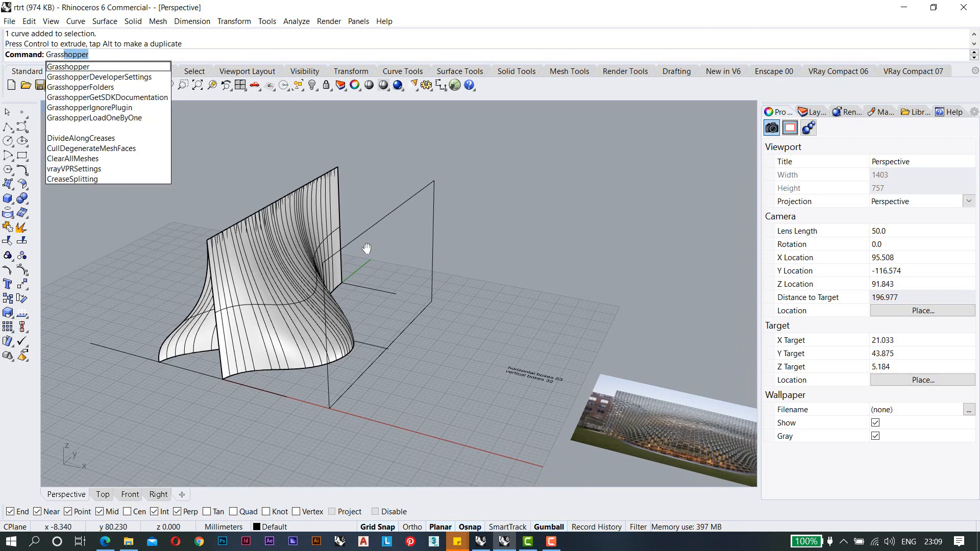
key("Return")
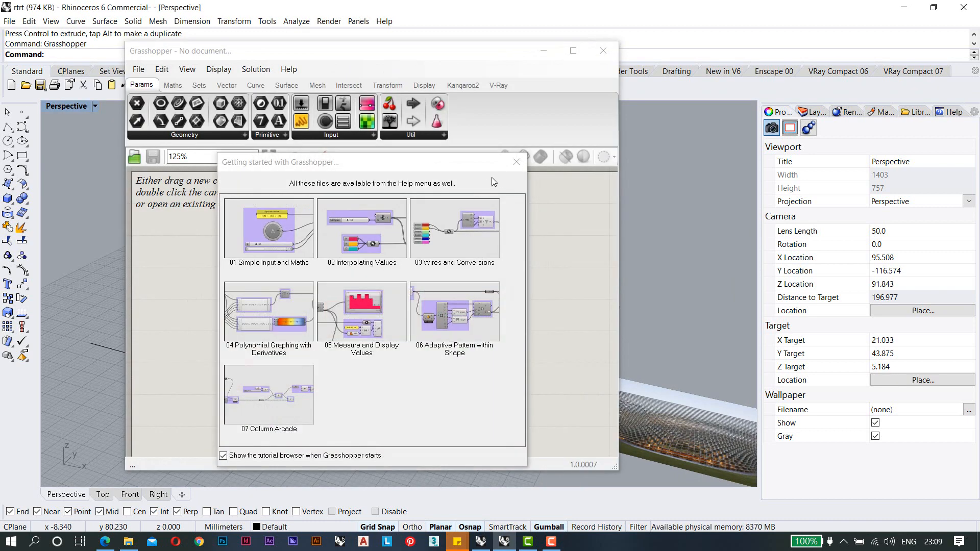
left_click_drag(444, 58, 459, 60)
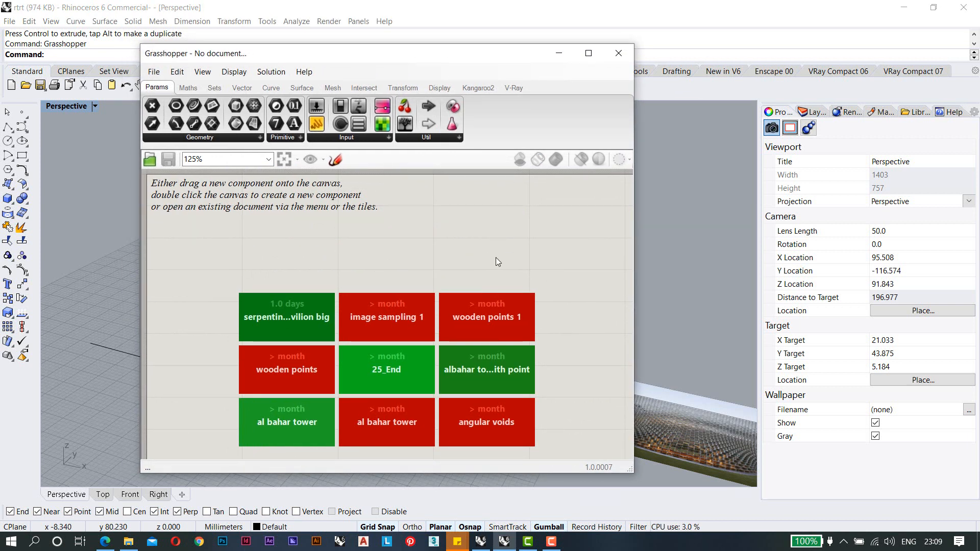
Add a Rectangular grid component to the Grasshopper canvas.
double_click(303, 249)
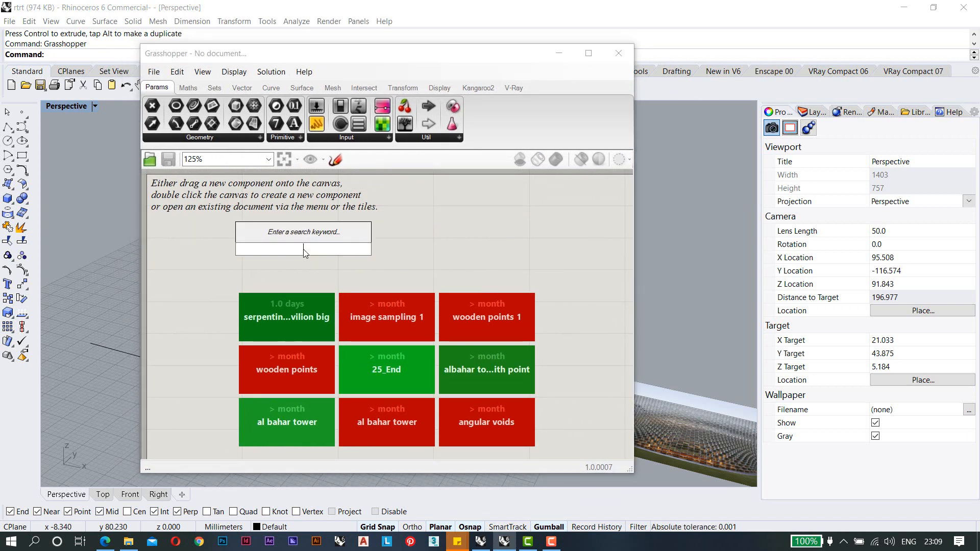
type("r")
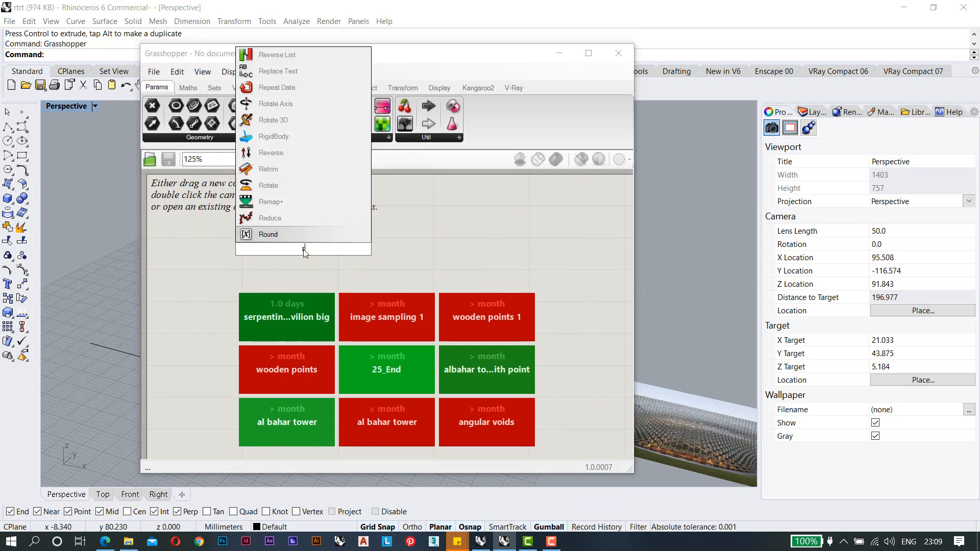
type("ectangular")
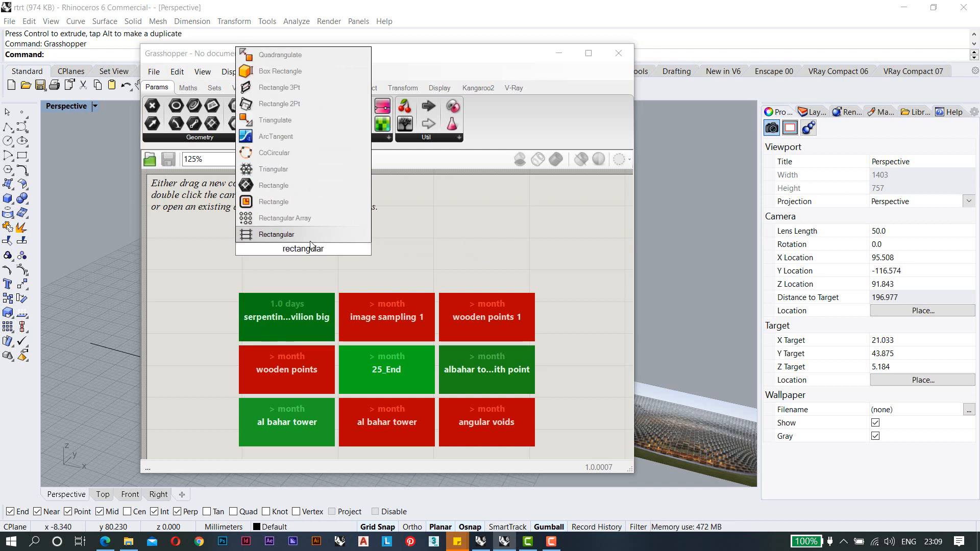
left_click(311, 238)
left_click_drag(308, 260, 297, 263)
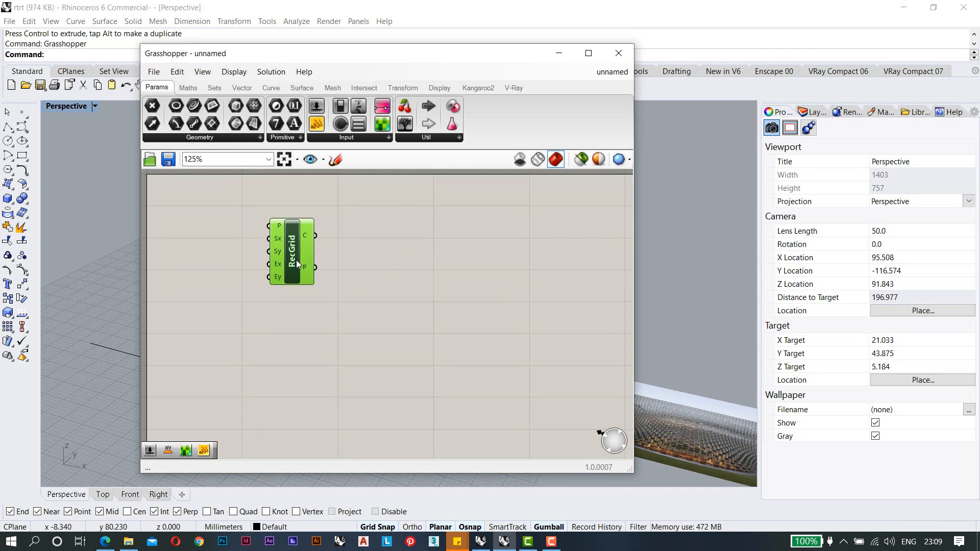
Check the inputs of the RecGrid component and place the Grasshopper window beside the twisted surfaces.
right_click_drag(402, 265, 456, 280)
scroll(456, 280, "down", 3)
scroll(332, 292, "up", 3)
right_click_drag(332, 292, 338, 315)
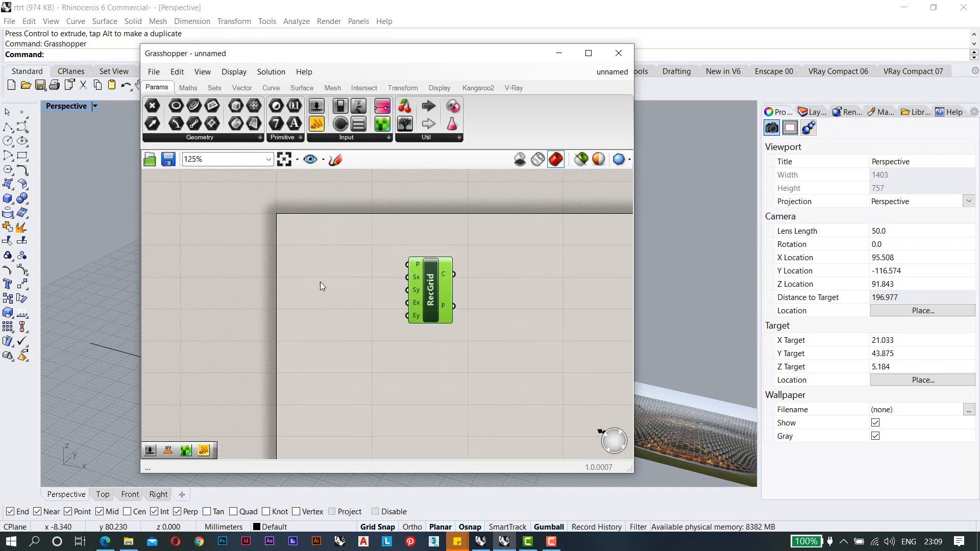
left_click(314, 264)
scroll(412, 262, "up", 5)
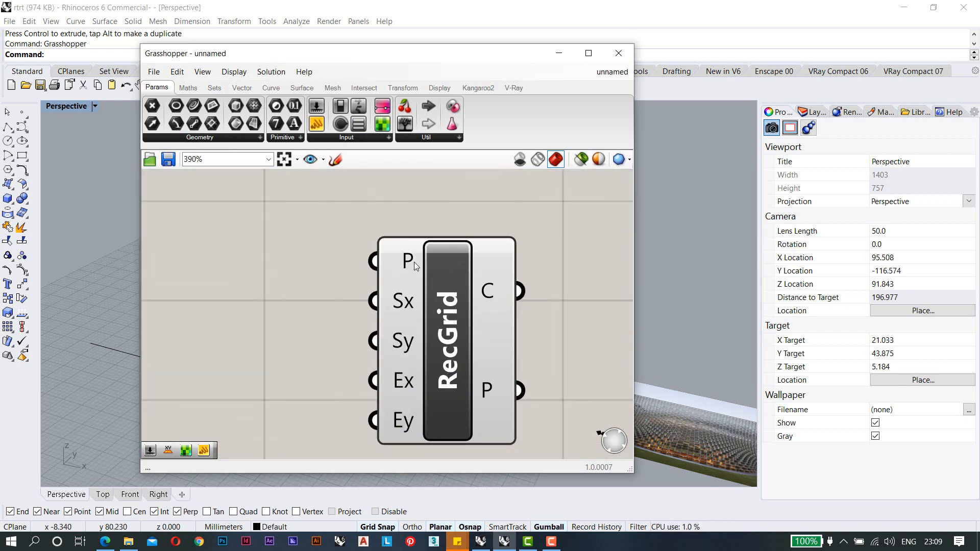
scroll(414, 262, "down", 5)
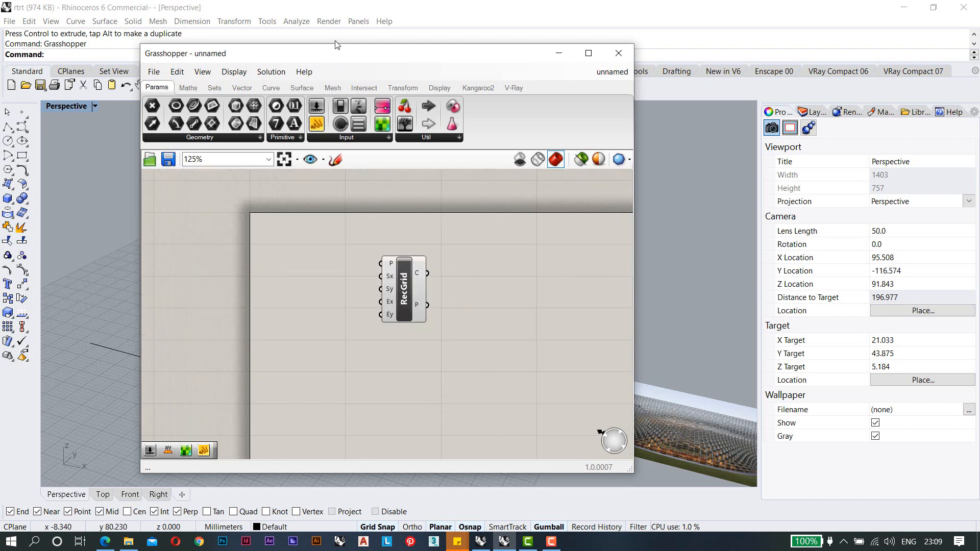
left_click_drag(339, 49, 667, 83)
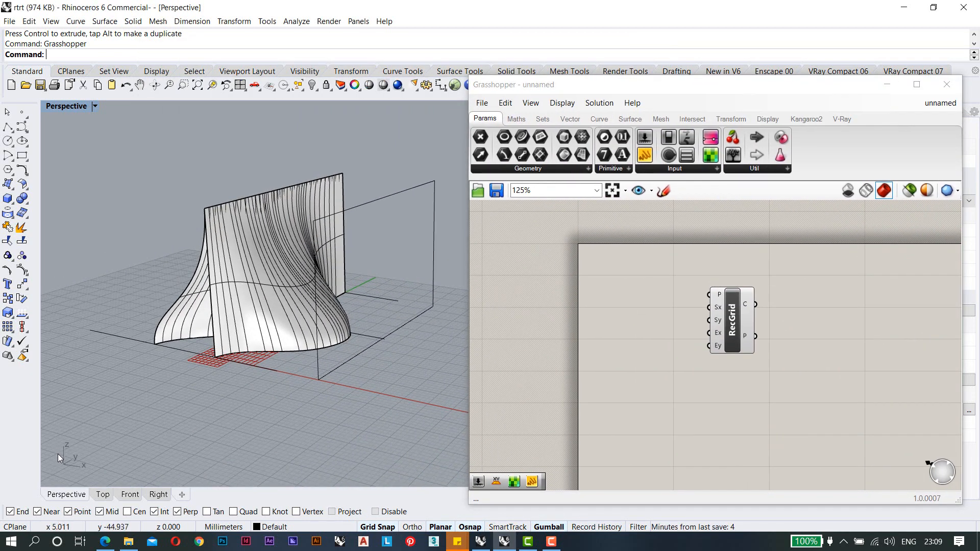
Add a YZ Plane component and connect its plane output to the plane input of the RecGrid component.
double_click(586, 322)
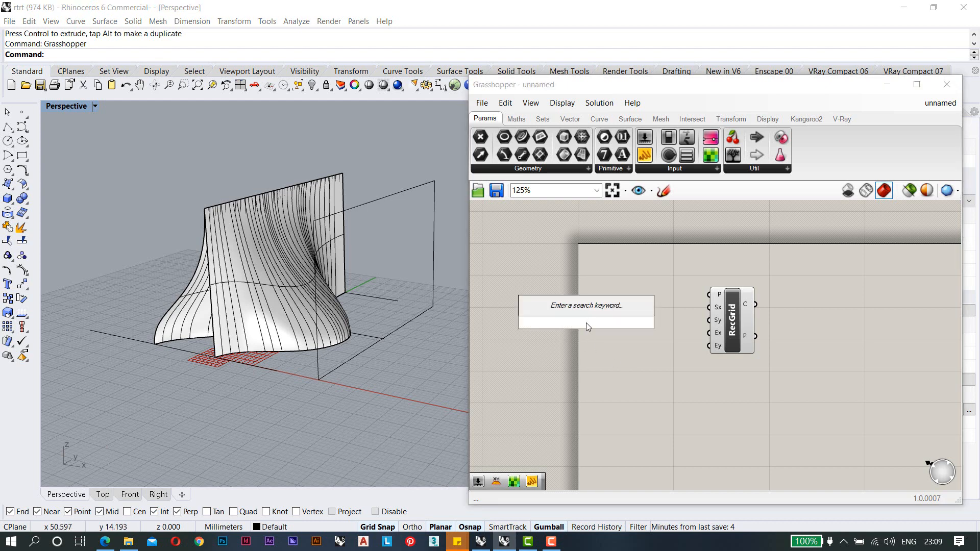
type("yz")
key("Return")
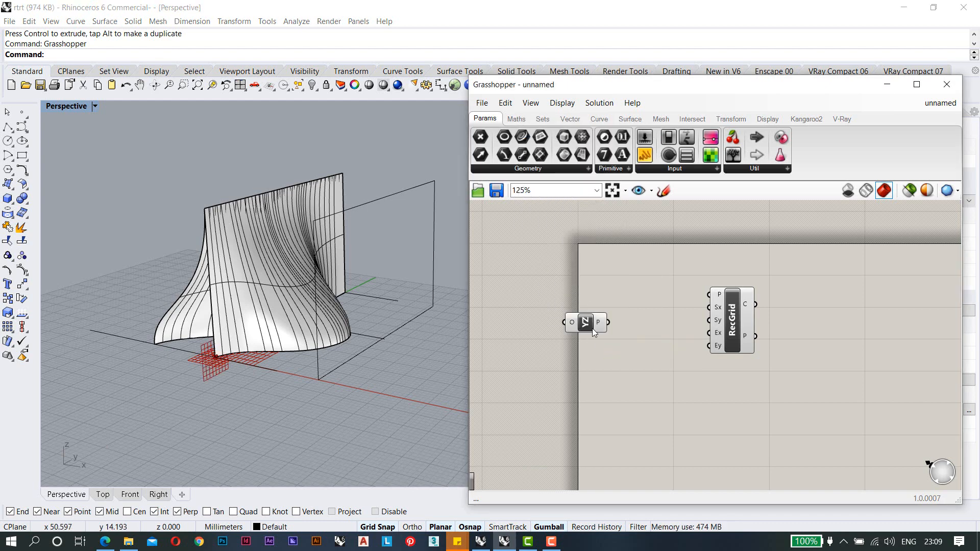
scroll(607, 305, "up", 1)
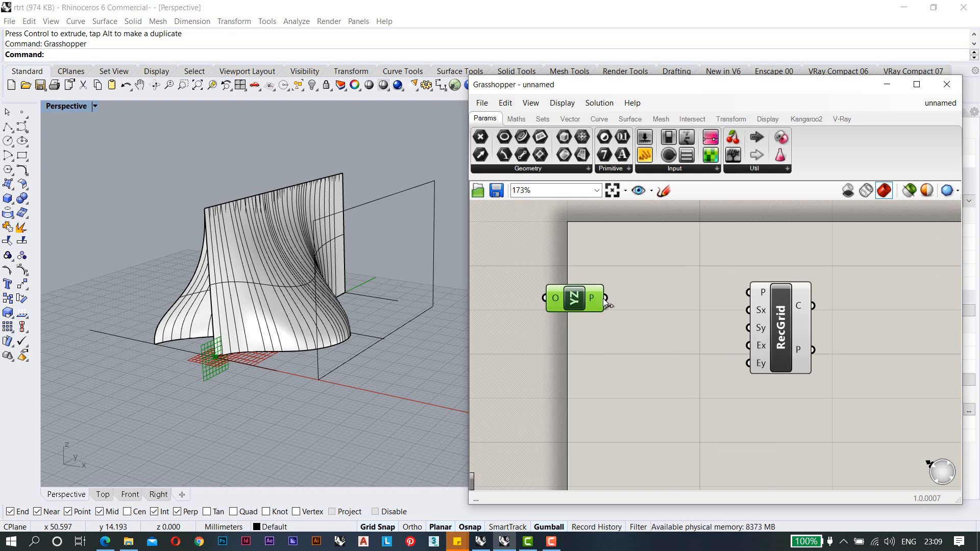
left_click(791, 329)
Select both twisted surfaces and set the Perspective viewport's display mode to Wireframe.
scroll(149, 359, "up", 4)
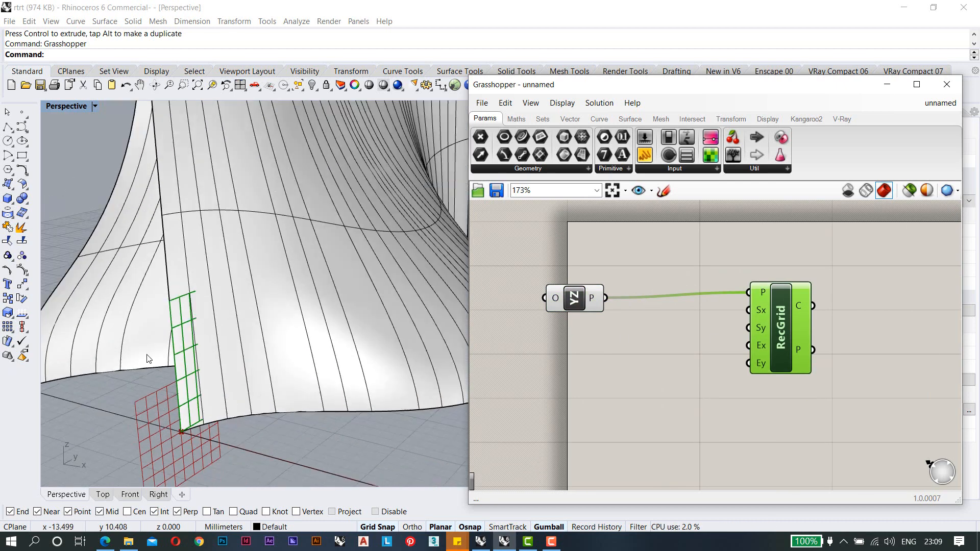
right_click_drag(196, 347, 238, 282)
scroll(215, 345, "down", 4)
scroll(236, 323, "down", 5)
scroll(343, 322, "up", 6)
scroll(343, 321, "down", 7)
scroll(271, 281, "up", 3)
left_click(241, 290)
left_click(239, 288, "shift")
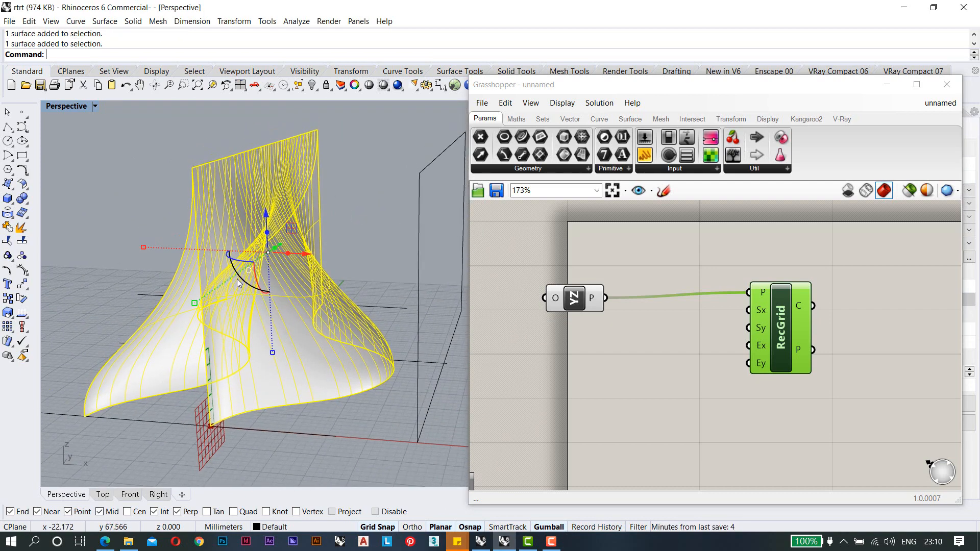
left_click(55, 109)
left_click(66, 134)
right_click_drag(260, 230, 248, 227)
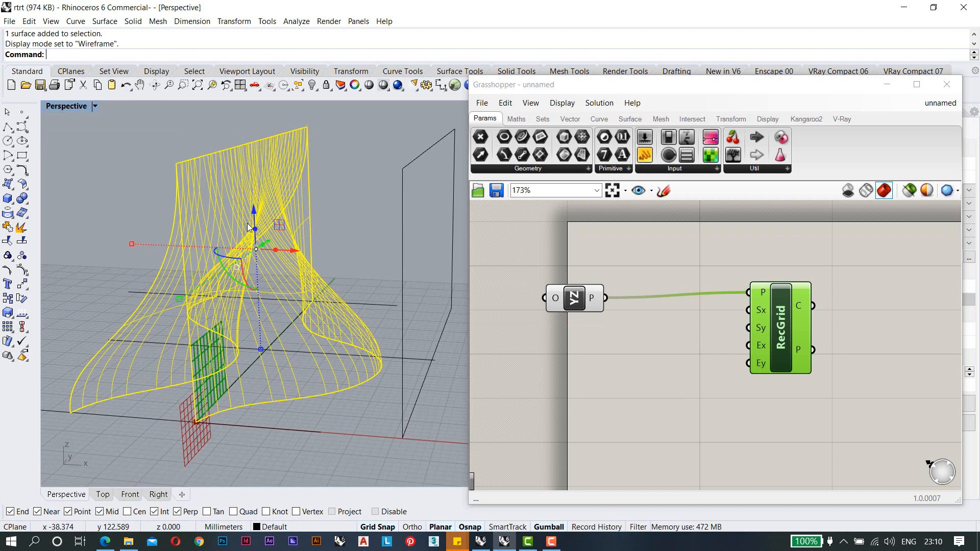
Turn off the surface isocurves of both selected surfaces, deselect them and put the Grasshopper window back beside the model.
left_click_drag(607, 93, 600, 398)
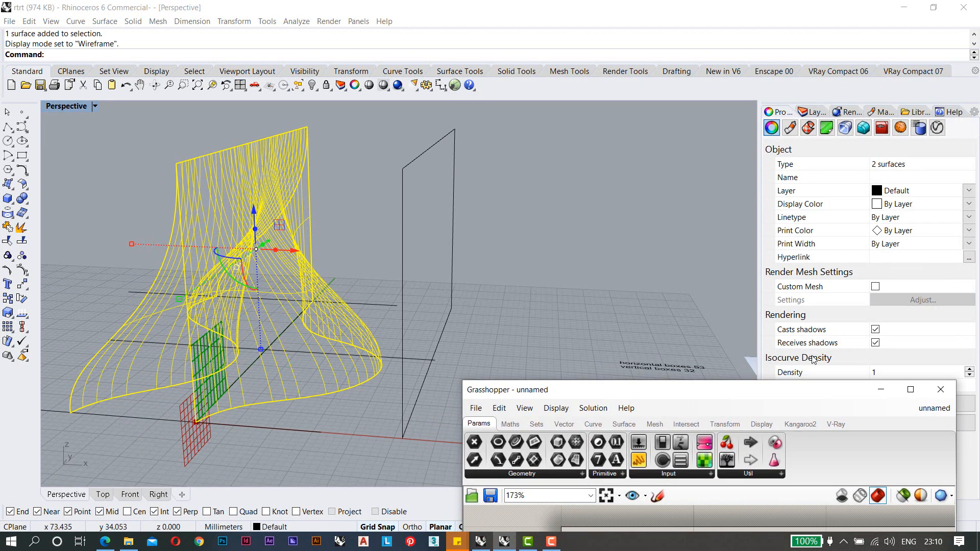
left_click_drag(805, 399, 823, 442)
left_click(874, 385)
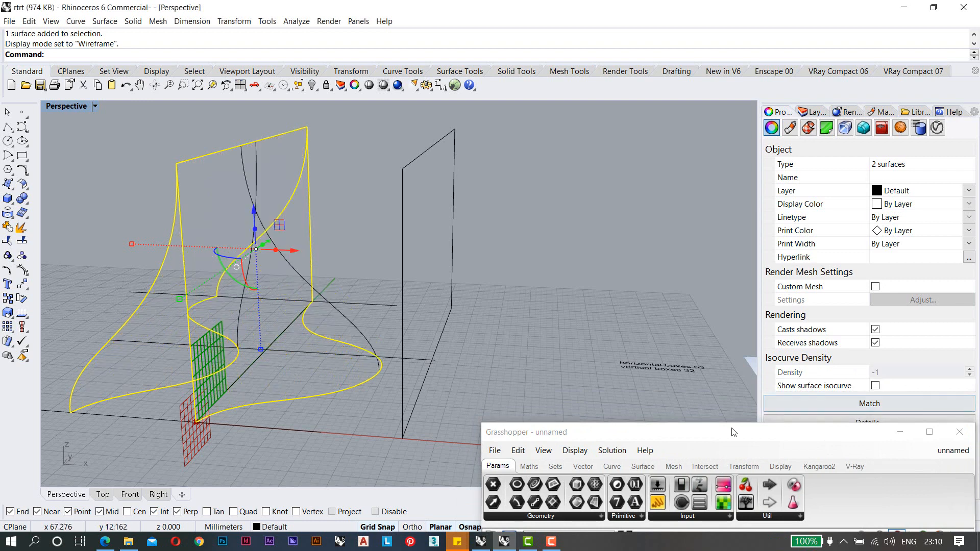
left_click(708, 424)
left_click(646, 277)
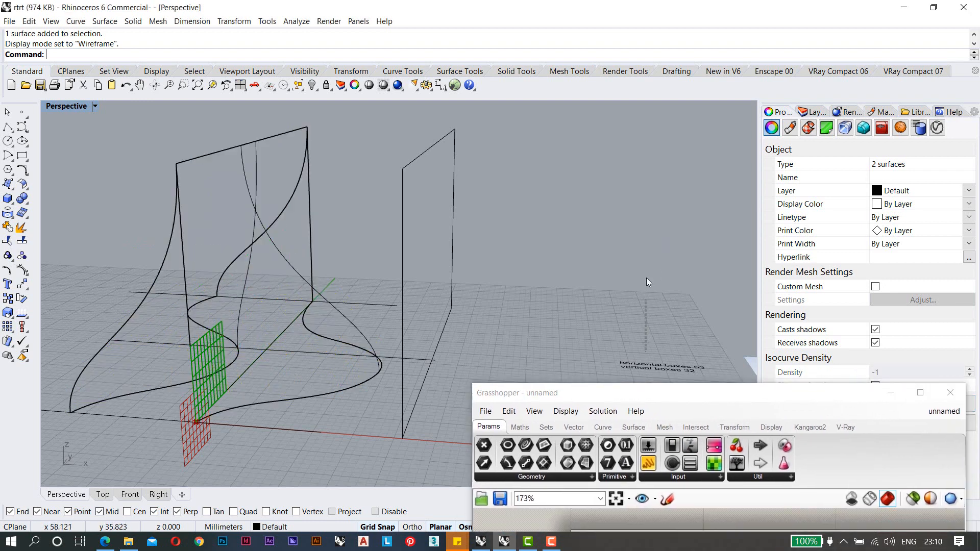
left_click_drag(646, 405, 631, 69)
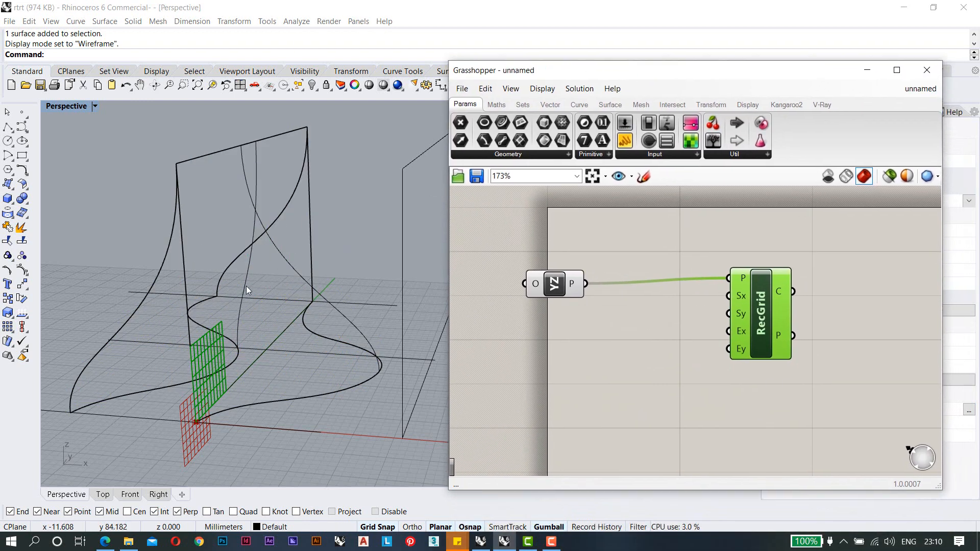
Examine the previewed vertical grid at the origin against the outlines of the twisted surfaces.
right_click_drag(246, 286, 212, 288)
scroll(183, 336, "up", 7)
scroll(184, 332, "down", 7)
scroll(186, 329, "up", 3)
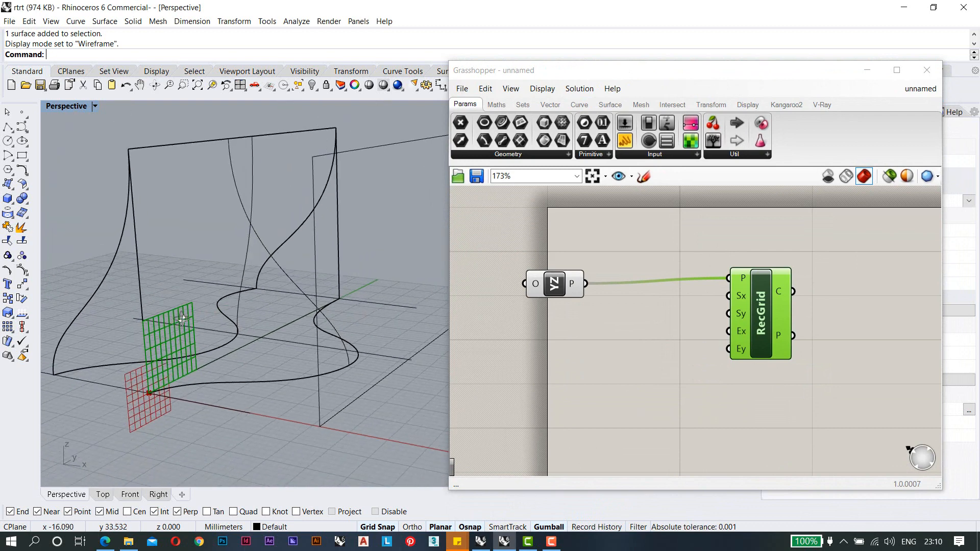
scroll(657, 315, "down", 3)
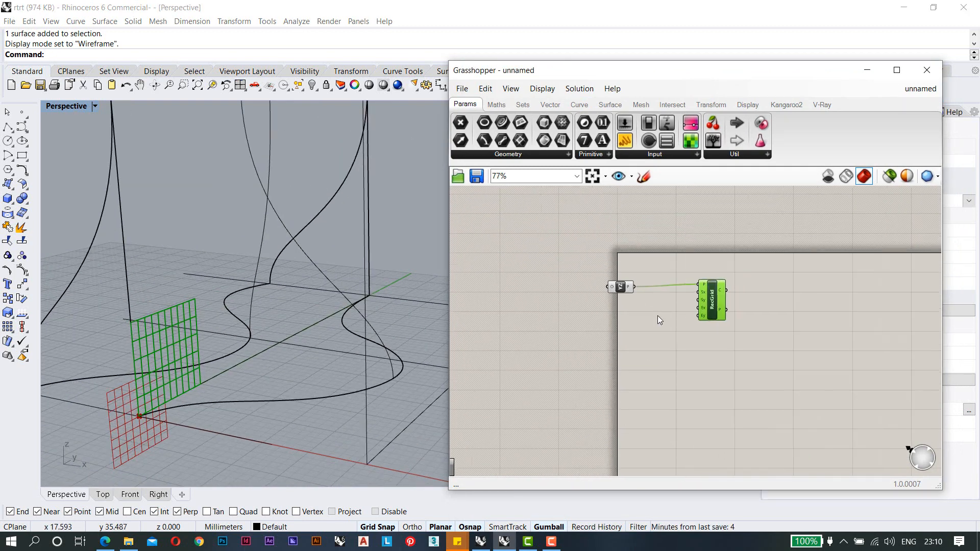
scroll(657, 316, "up", 1)
Review the facade reference photo and the note on horizontal and vertical box counts, and return to the model and Grasshopper canvas.
left_click_drag(628, 81, 681, 448)
scroll(352, 326, "down", 5)
scroll(319, 295, "up", 2)
scroll(354, 374, "up", 8)
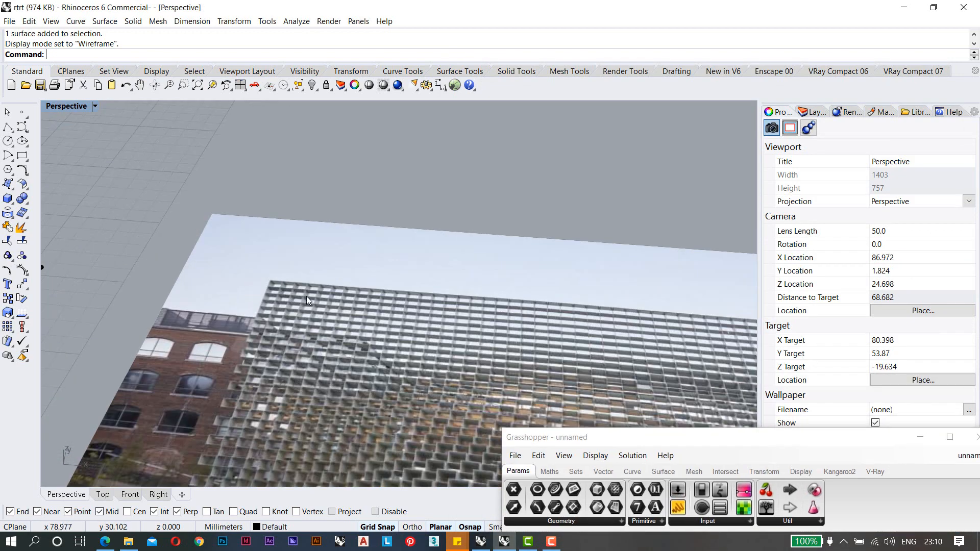
scroll(274, 288, "up", 3)
scroll(283, 291, "down", 7)
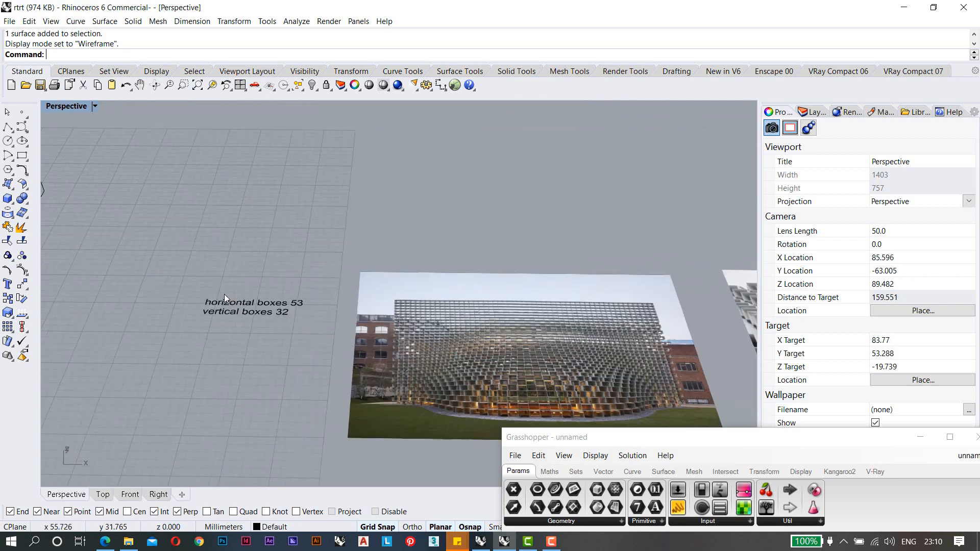
scroll(329, 308, "up", 3)
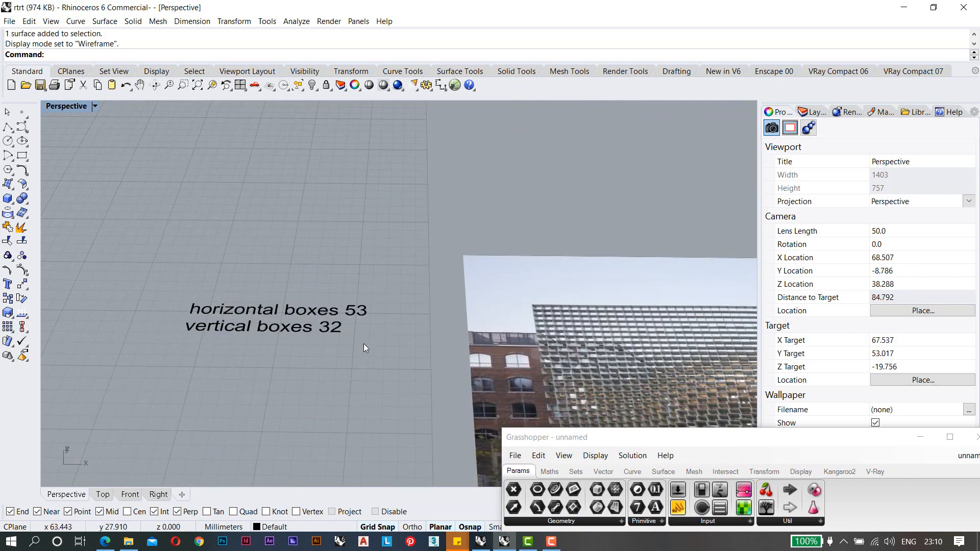
scroll(278, 300, "down", 14)
right_click_drag(188, 253, 159, 191)
scroll(162, 192, "up", 6)
right_click_drag(178, 203, 228, 254, "shift")
left_click_drag(612, 432, 516, 64)
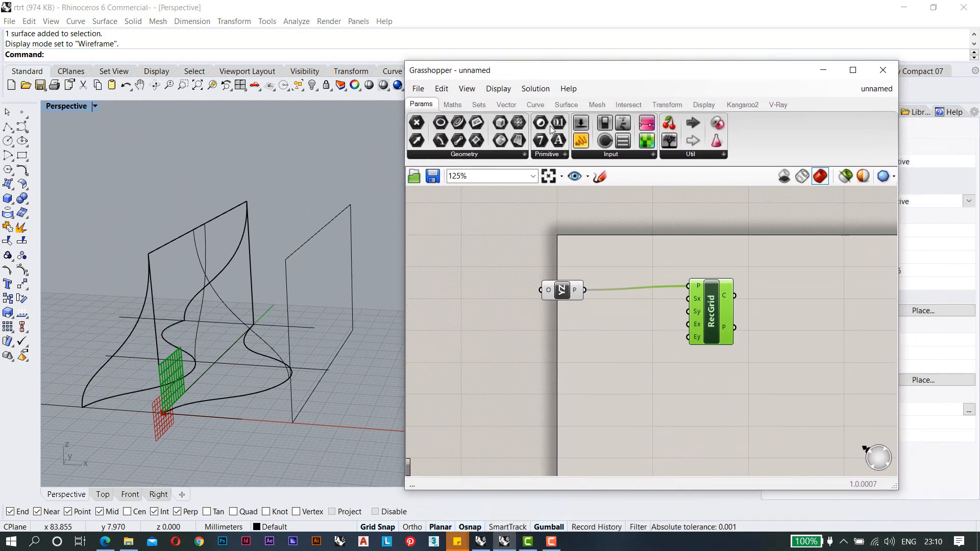
Add a number slider with the value 1 and connect it to both the Sx and Sy inputs of the RecGrid component.
left_click(574, 285)
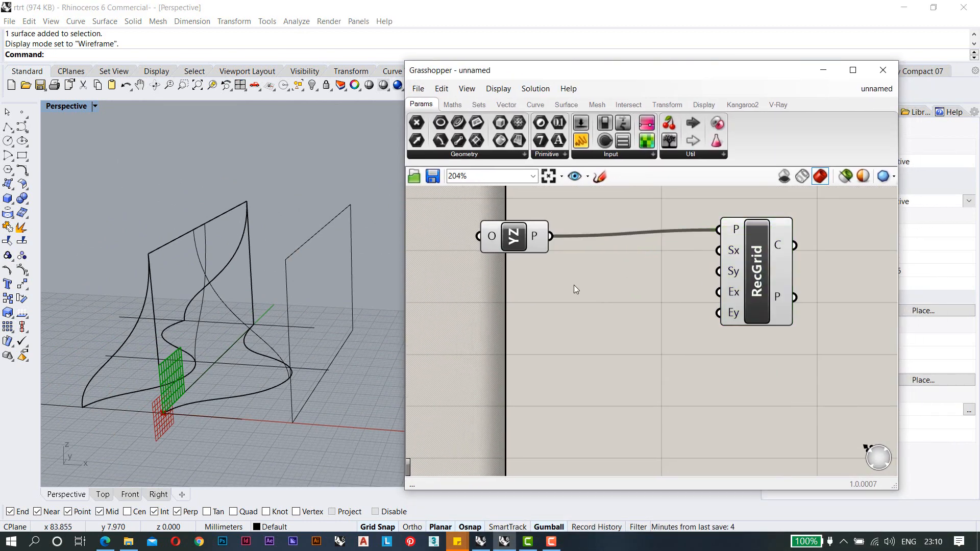
double_click(574, 285)
key("Return")
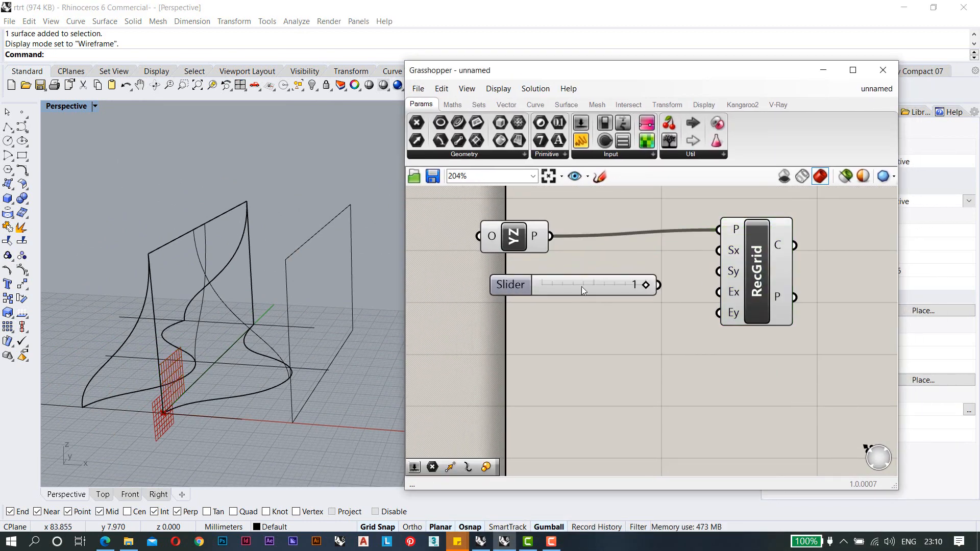
left_click_drag(622, 281, 719, 250)
left_click_drag(624, 281, 718, 271)
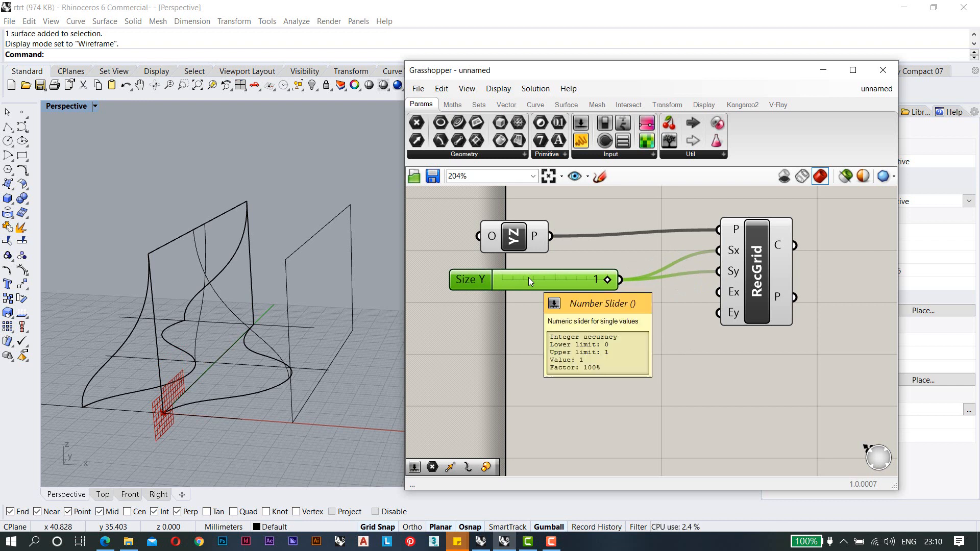
Add a number slider with the value 53 below the size slider and connect it to the Ex input of RecGrid.
left_click_drag(529, 277, 535, 291, "alt")
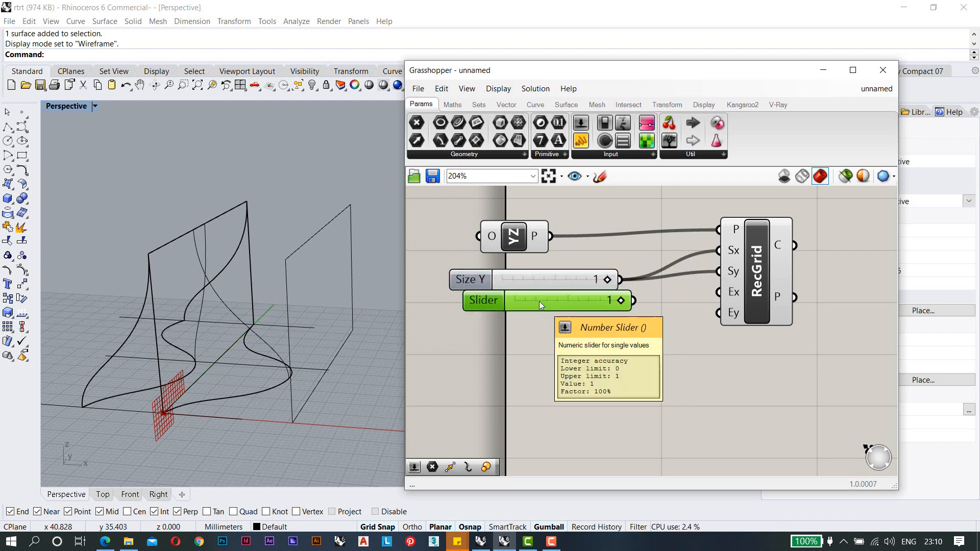
key("Delete")
double_click(559, 323)
type("53")
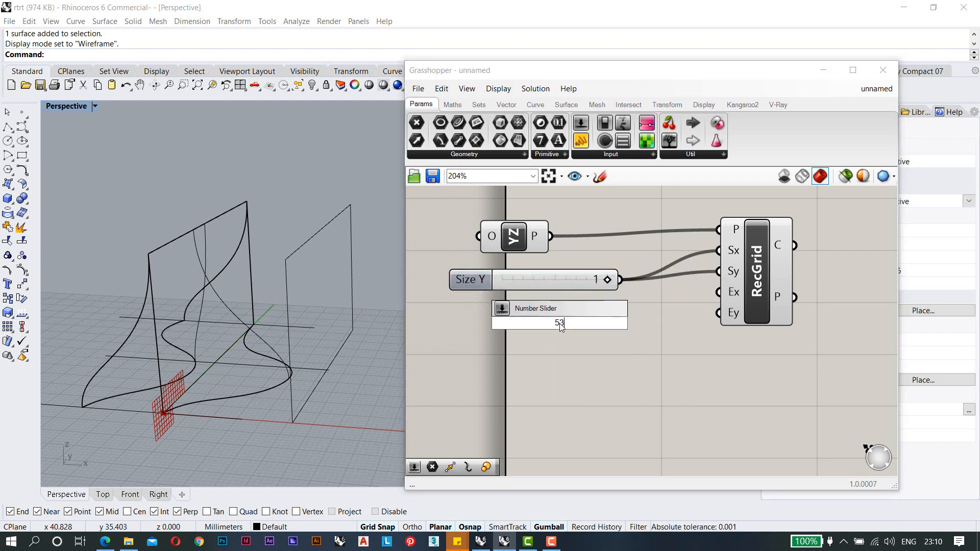
key("Return")
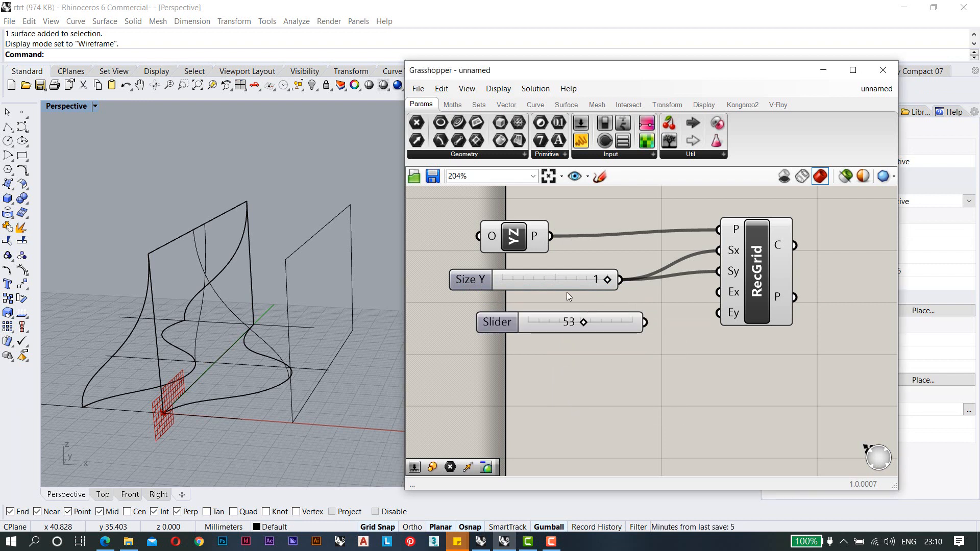
left_click_drag(546, 319, 542, 307)
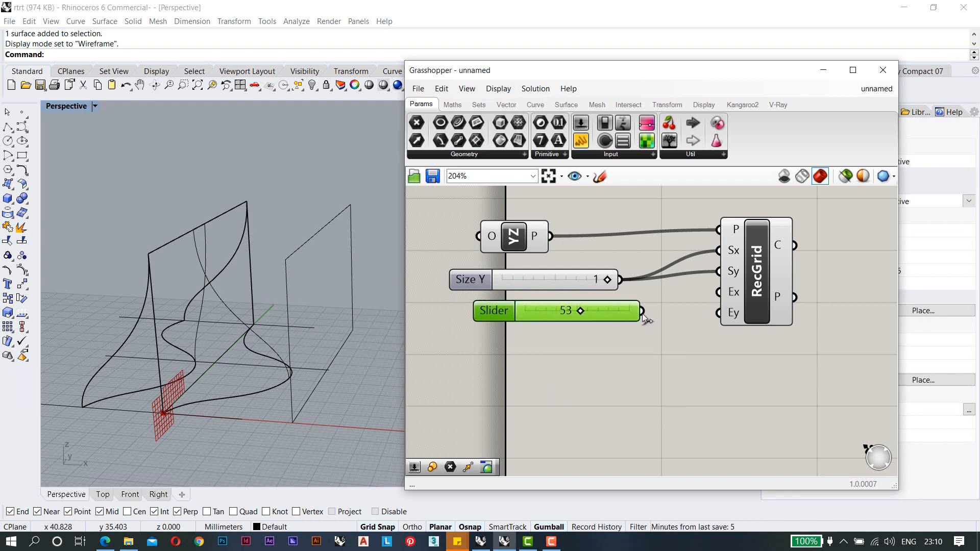
left_click_drag(641, 311, 719, 292)
Add a number slider with the value 32 and connect it to the Ey input of RecGrid.
left_click(620, 361)
double_click(619, 360)
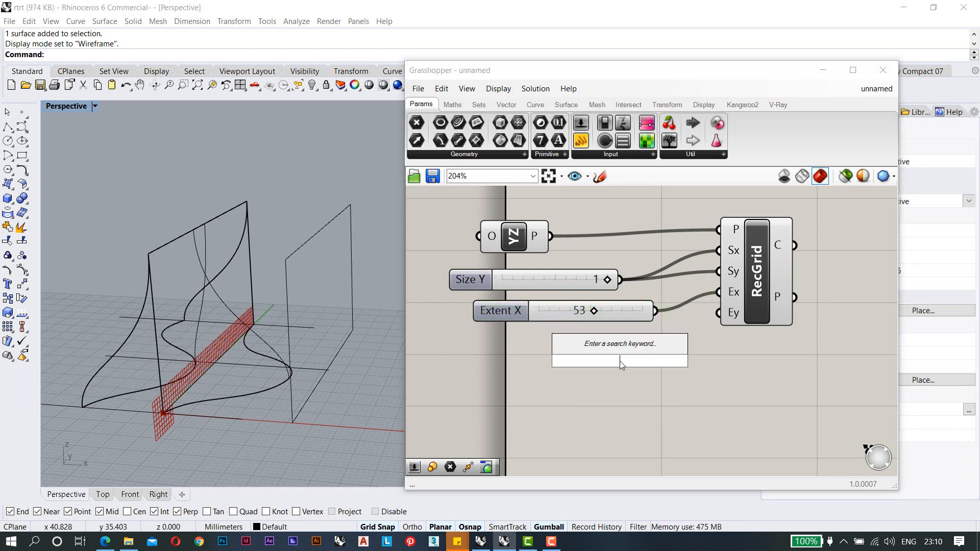
type("32")
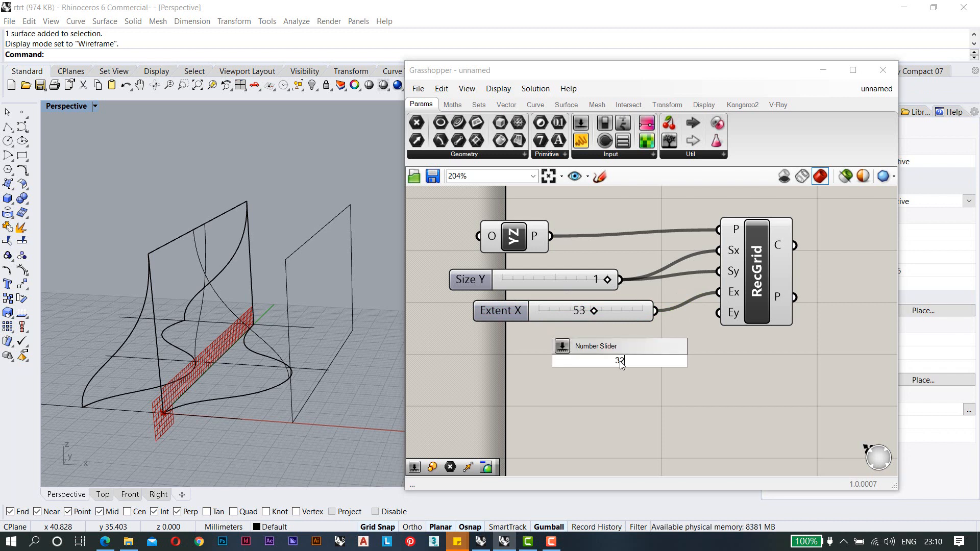
key("Return")
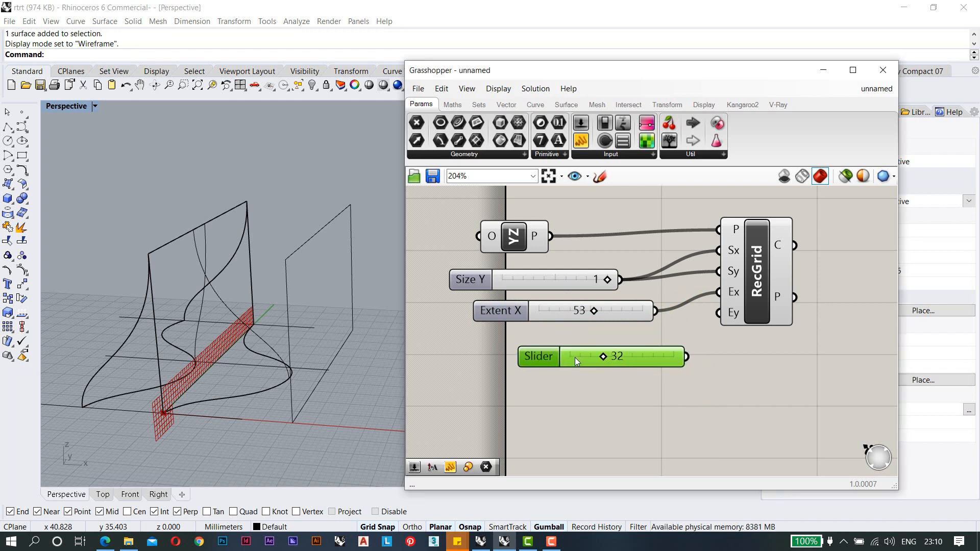
left_click_drag(680, 338, 720, 315)
Examine how the previewed grid fits the upright outline of the twisted surface and highlight the RecGrid component.
scroll(137, 220, "up", 5)
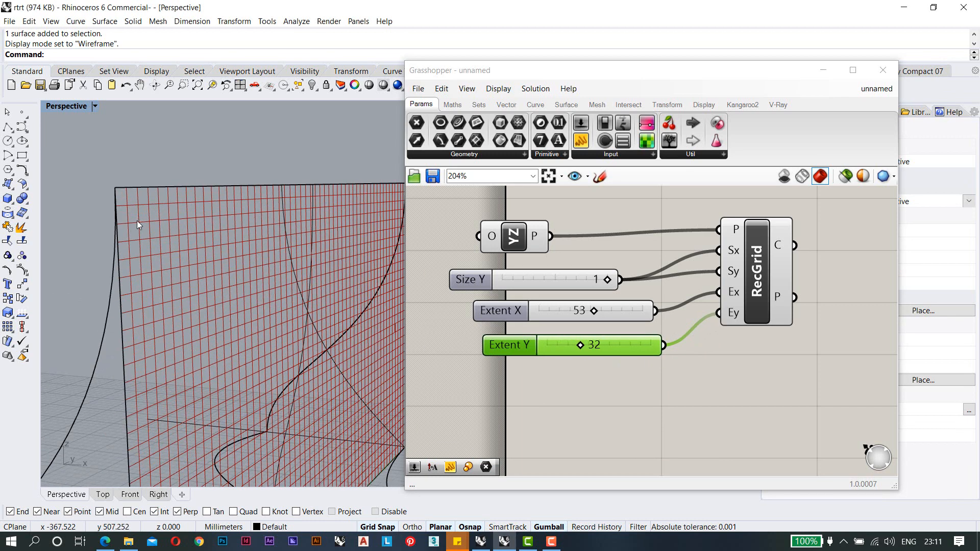
scroll(137, 221, "down", 5)
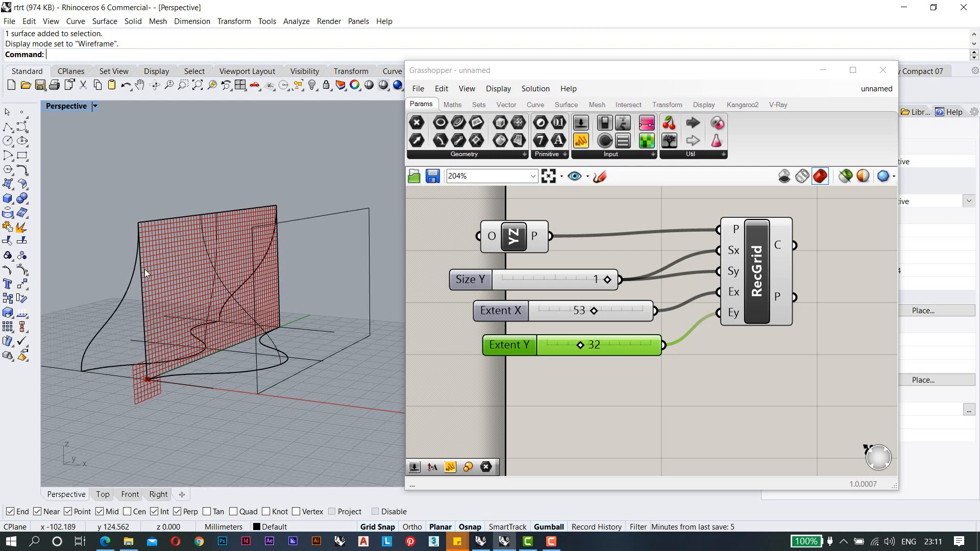
scroll(148, 255, "up", 3)
scroll(176, 302, "down", 5)
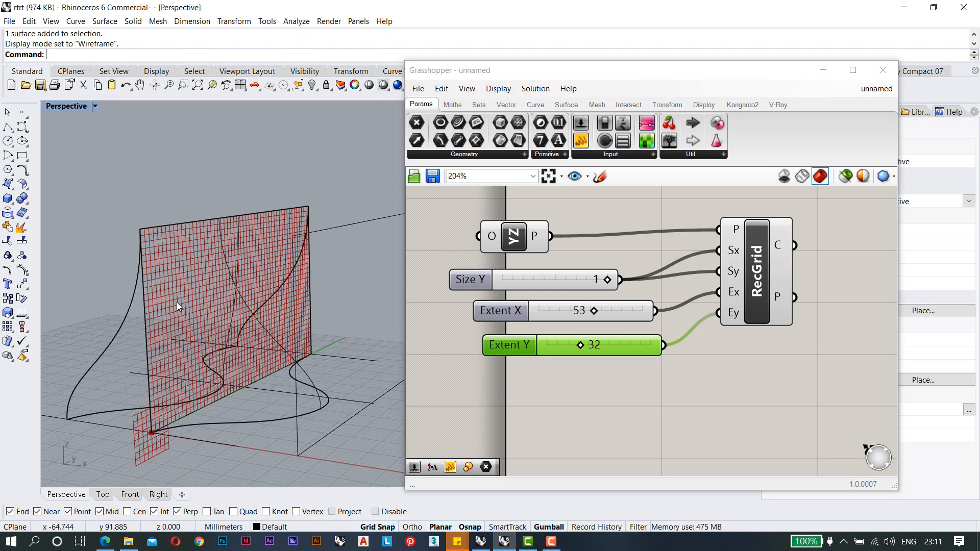
left_click(758, 286)
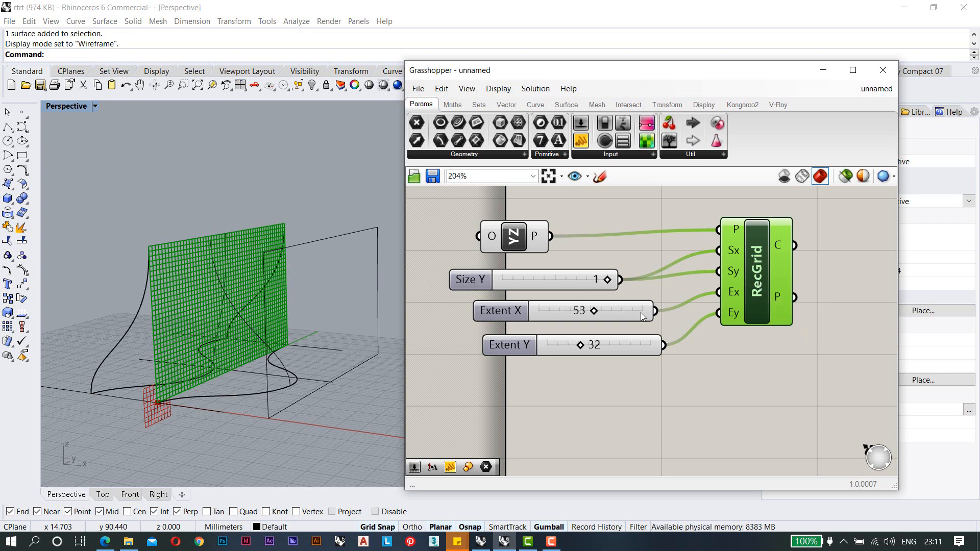
Add a panel fed by the C output of RecGrid and place it above the component.
scroll(641, 312, "down", 4)
scroll(669, 302, "up", 3)
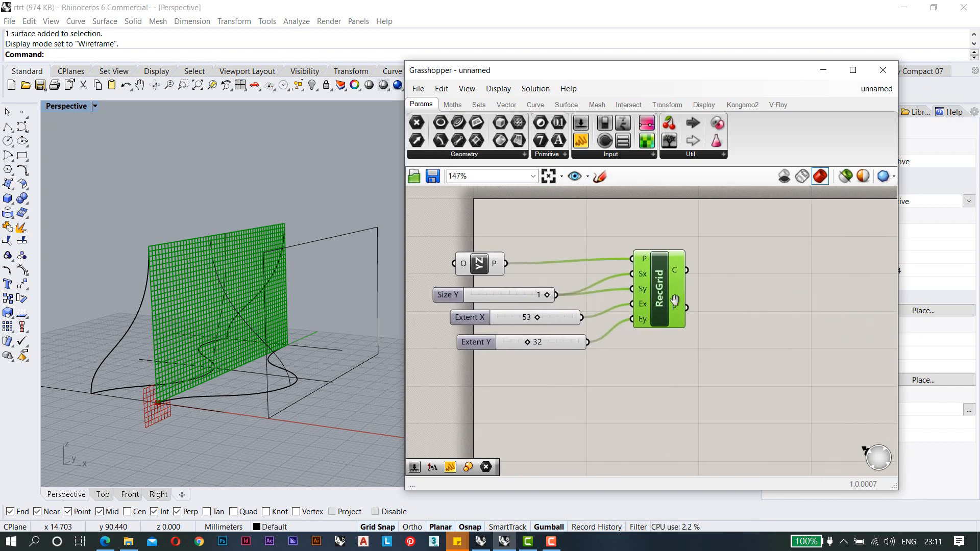
scroll(669, 302, "down", 1)
right_click_drag(669, 301, 614, 341)
scroll(614, 341, "up", 2)
left_click(619, 331)
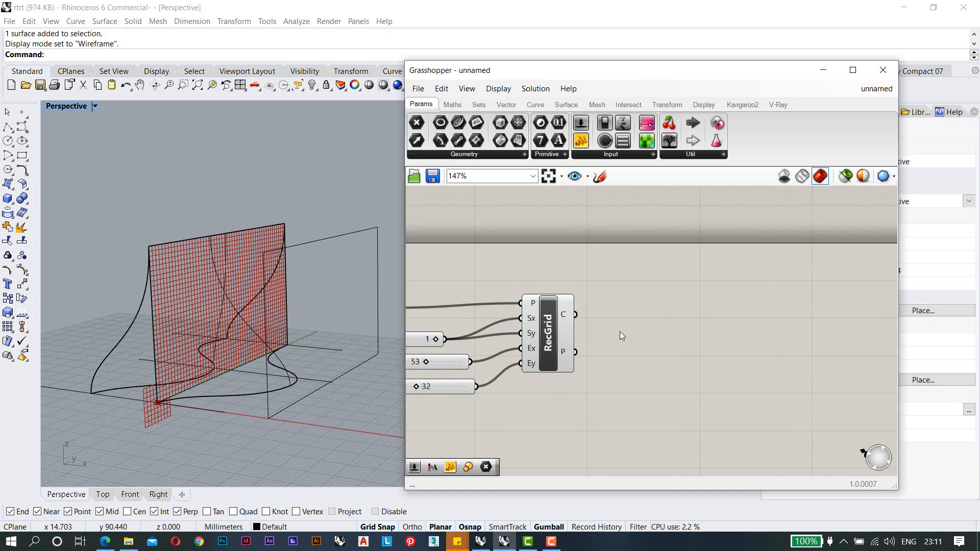
right_click_drag(644, 286, 639, 316)
left_click_drag(581, 141, 689, 304)
left_click_drag(575, 370, 693, 291)
right_click_drag(692, 290, 629, 307)
left_click_drag(595, 273, 553, 188)
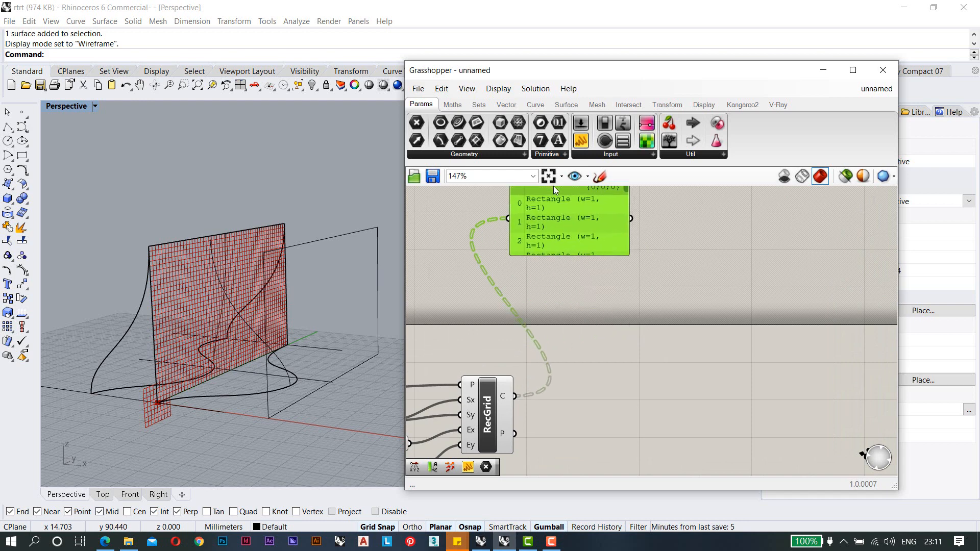
Enlarge the panel in height and width so each listed rectangle fits on one line.
left_click(611, 254)
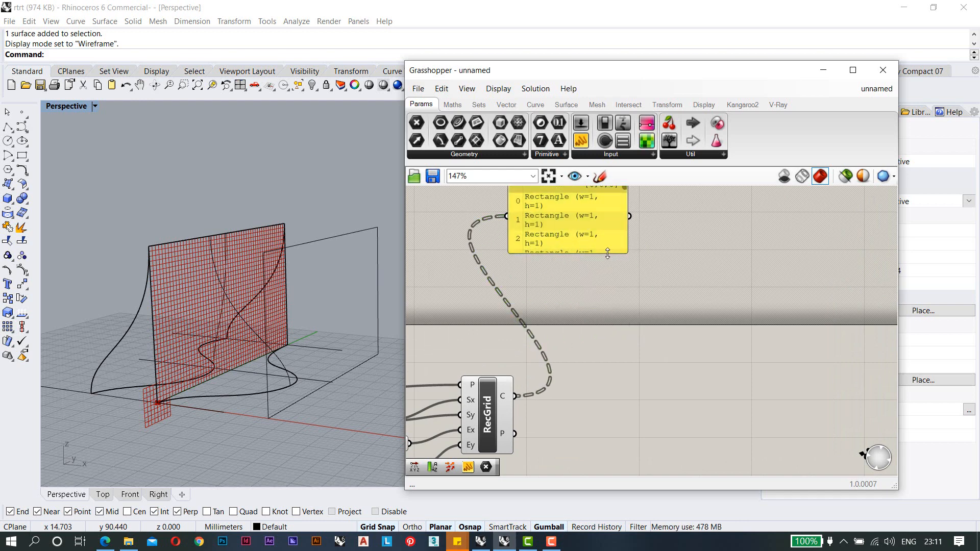
left_click_drag(610, 253, 612, 350)
left_click_drag(627, 303, 708, 303)
scroll(652, 287, "up", 4)
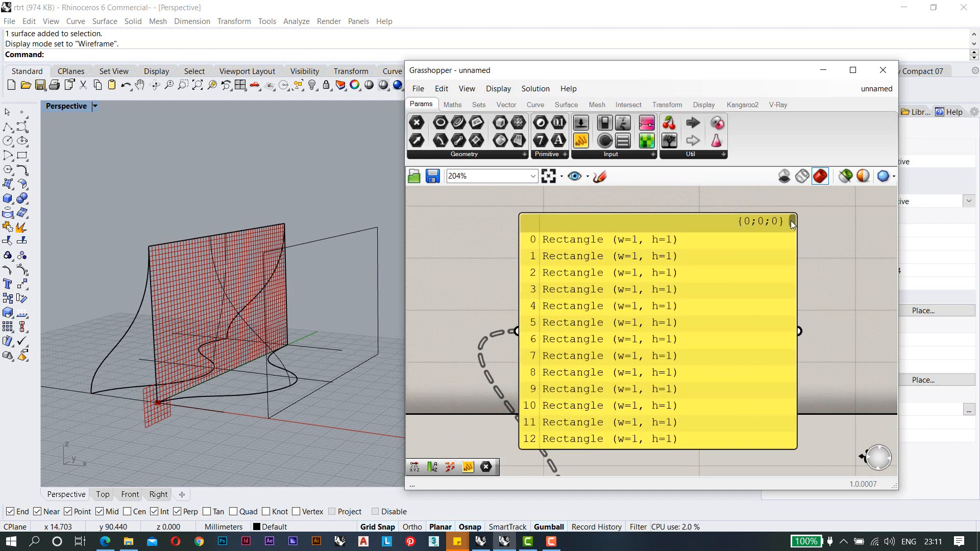
Inspect the panel's branches and rectangle indices from first to last, comparing them with the columns of the previewed grid.
left_click_drag(791, 221, 791, 228)
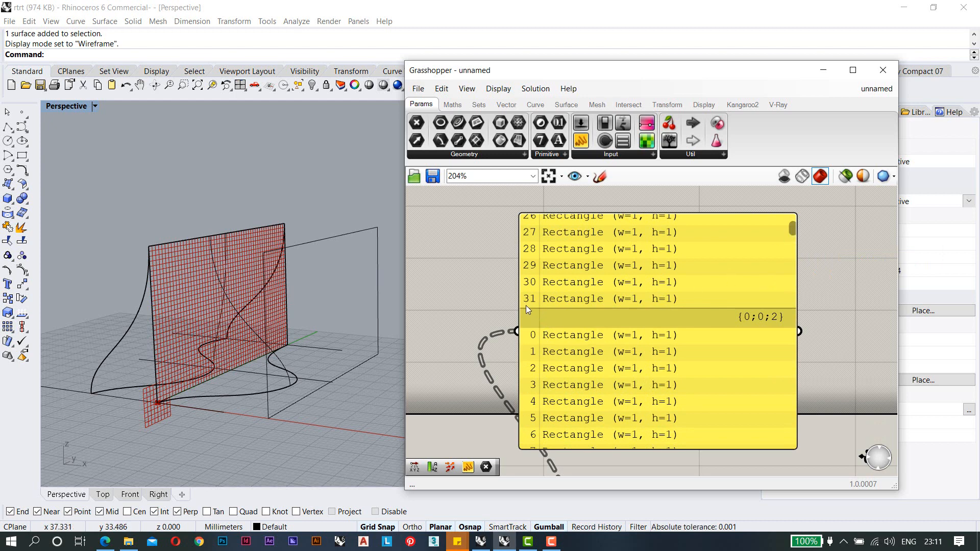
scroll(547, 302, "up", 1)
scroll(547, 302, "down", 1)
left_click_drag(792, 232, 794, 221)
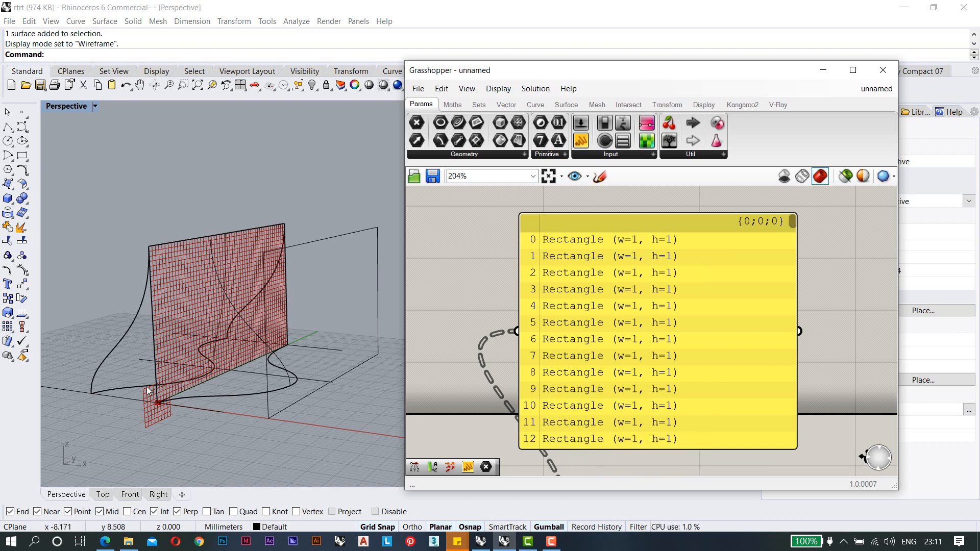
scroll(158, 402, "up", 10)
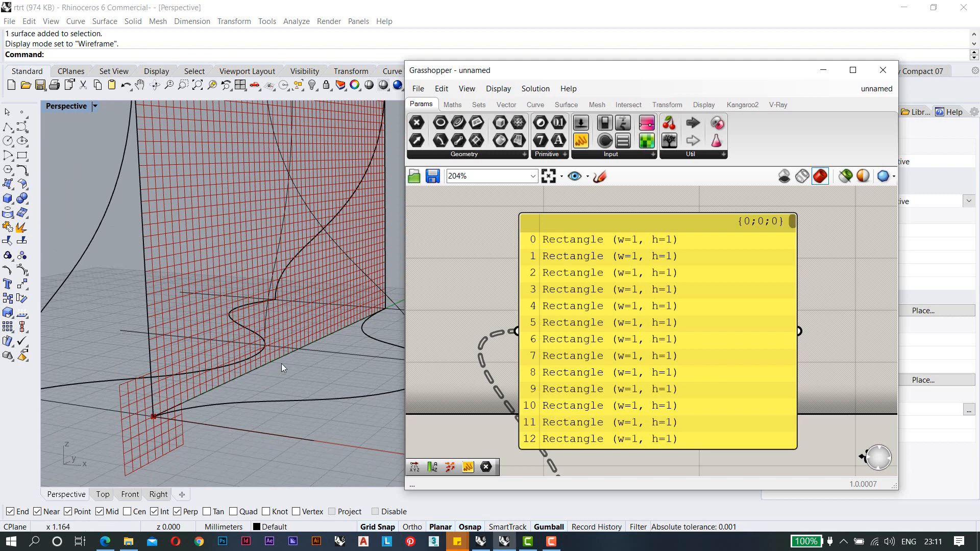
scroll(153, 427, "down", 3)
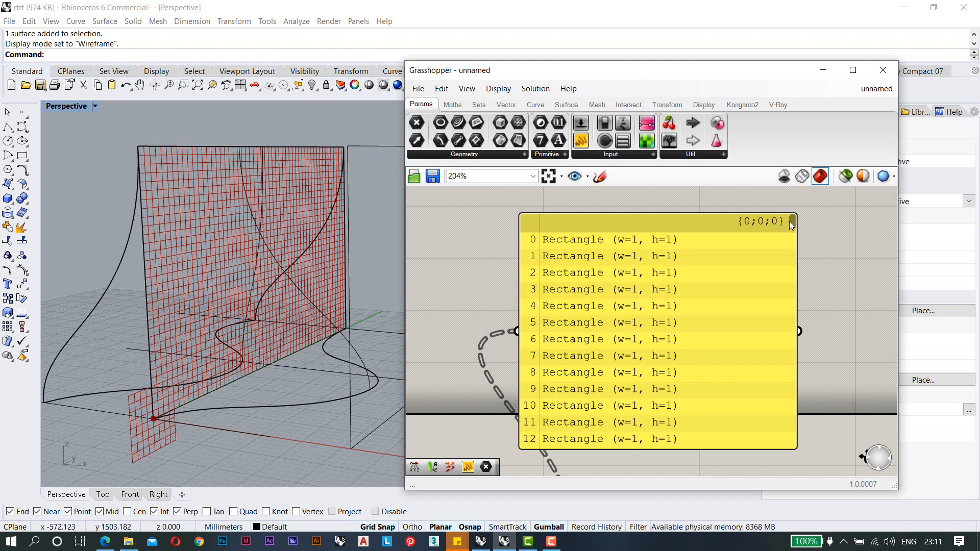
left_click_drag(791, 223, 774, 446)
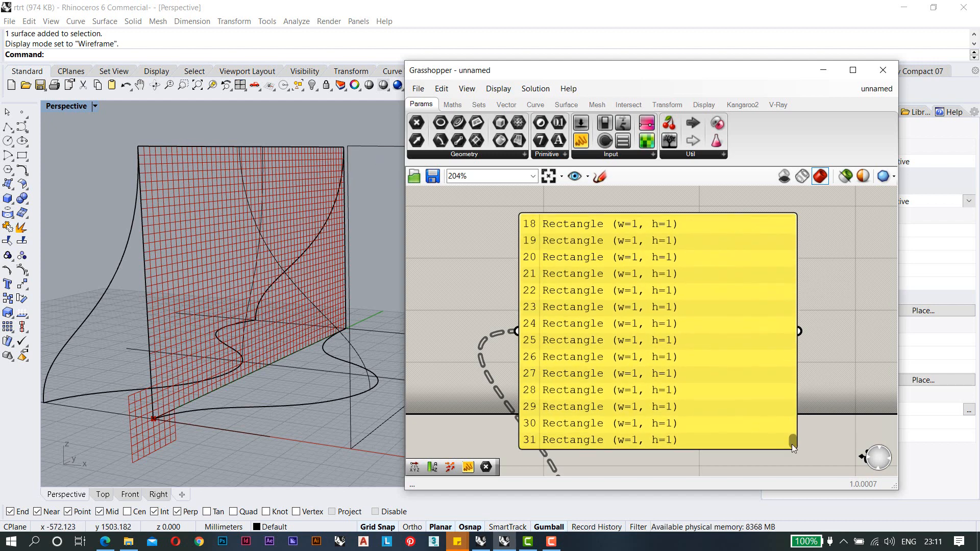
scroll(791, 442, "down", 5)
scroll(785, 433, "up", 3)
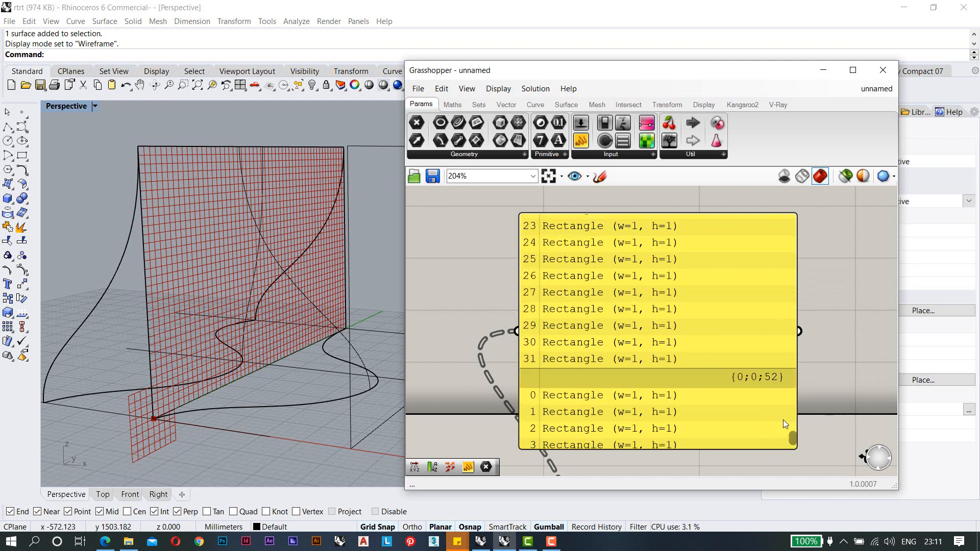
left_click_drag(788, 437, 771, 224)
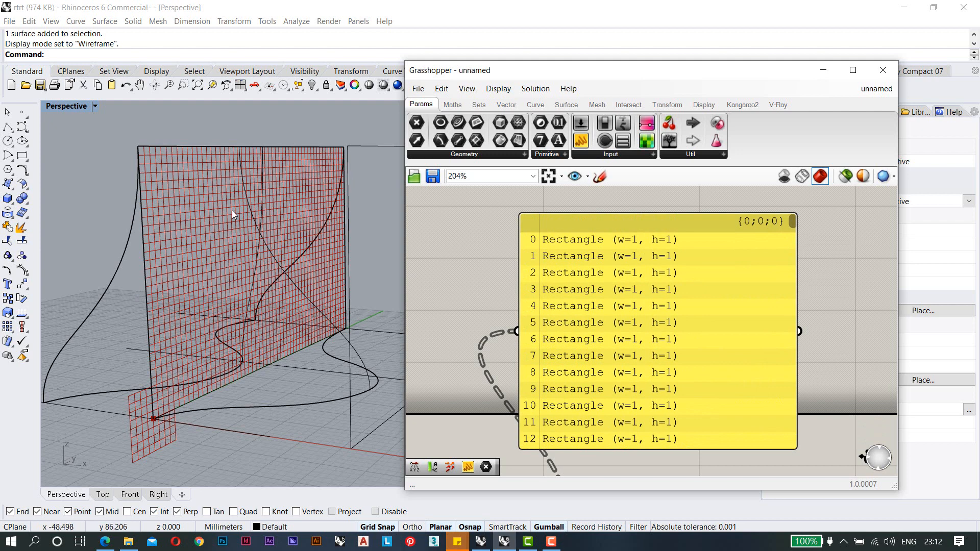
Duplicate the panel and place the copy beside the original, with its input from the C output of RecGrid.
scroll(618, 343, "down", 5)
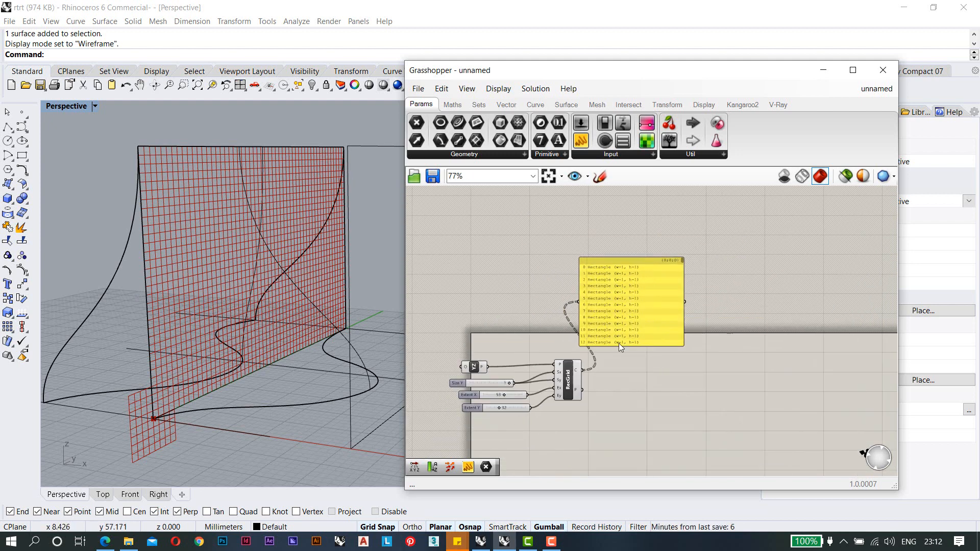
scroll(614, 313, "up", 2)
left_click(632, 292)
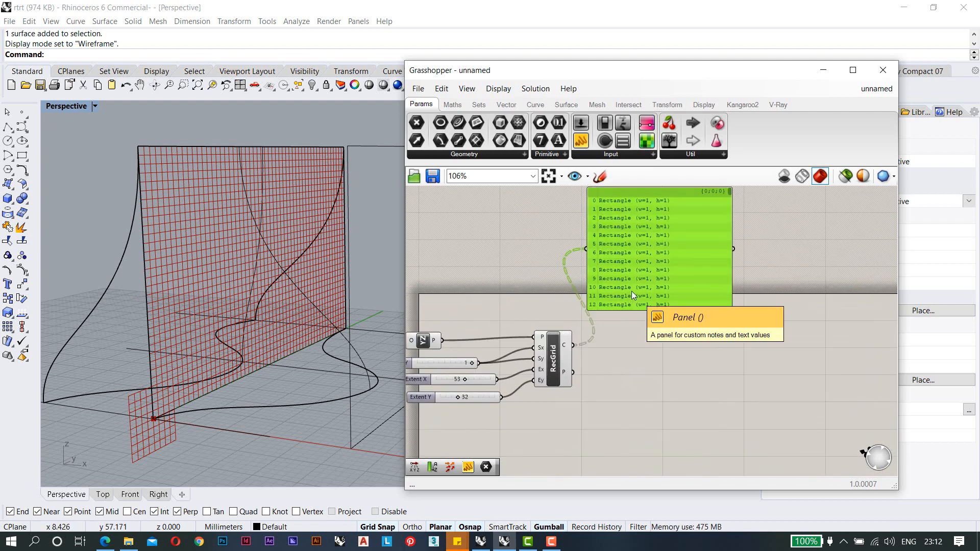
type("v")
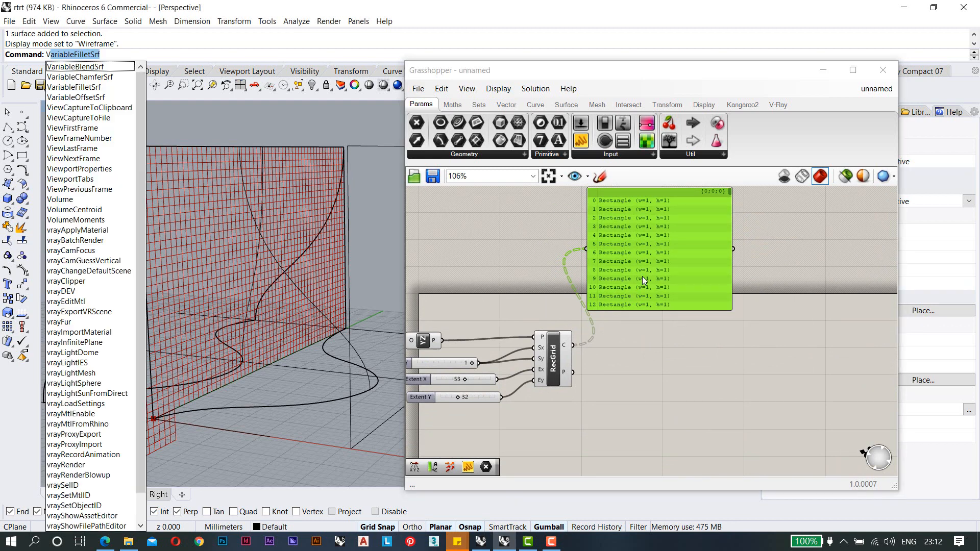
key("Escape")
key("ctrl+v")
left_click_drag(642, 276, 789, 268)
key("ctrl+v")
scroll(577, 357, "up", 5)
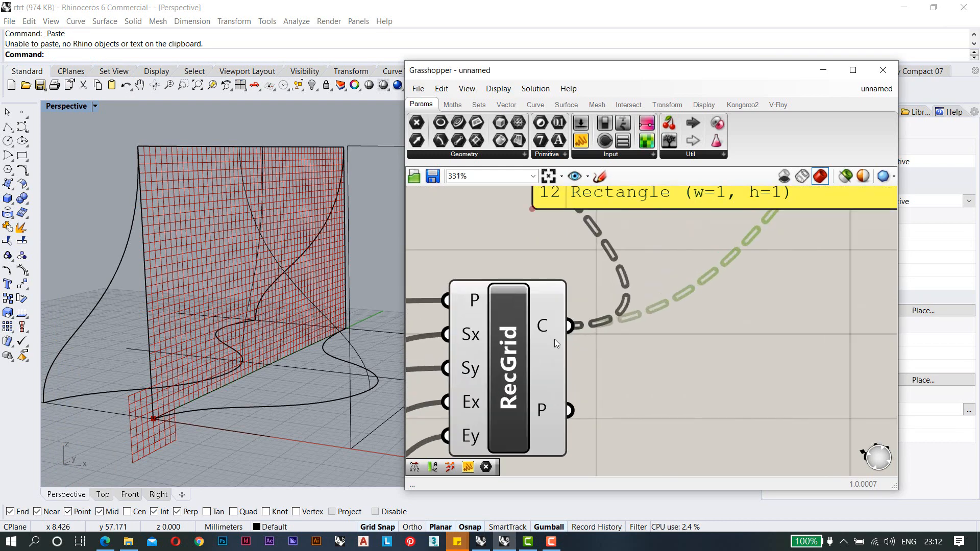
Apply Simplify to the C output of RecGrid and check the branch path shown in the panel.
right_click(544, 327)
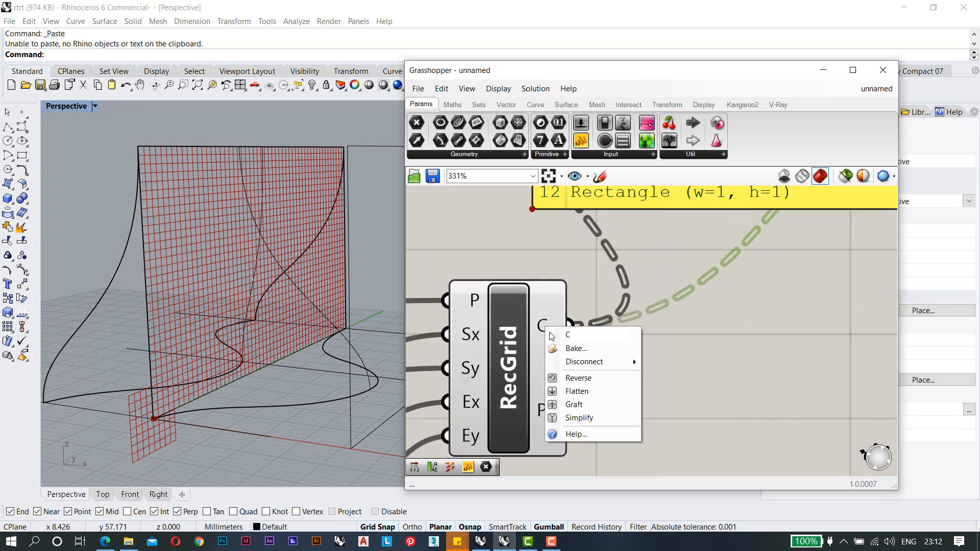
left_click(593, 420)
scroll(681, 336, "down", 4)
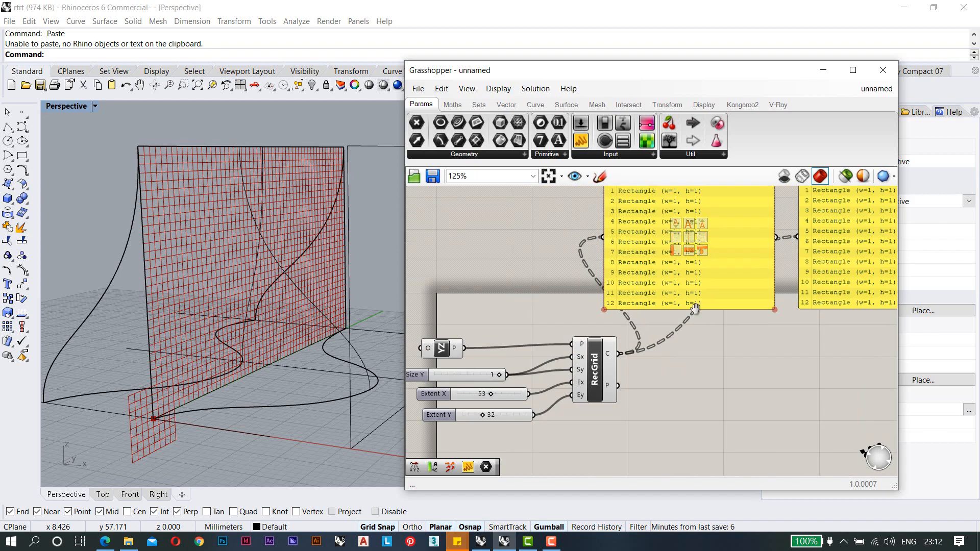
scroll(715, 265, "up", 5)
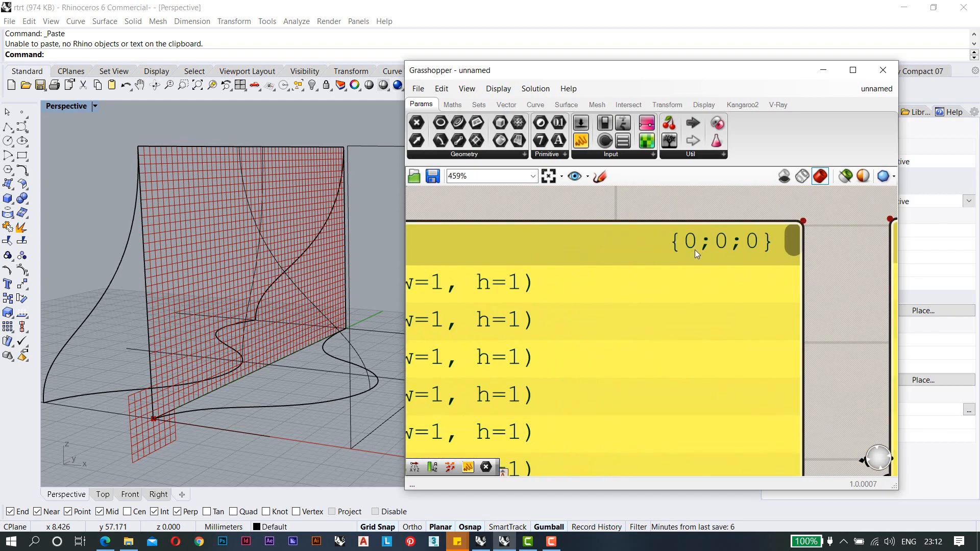
scroll(758, 250, "down", 6)
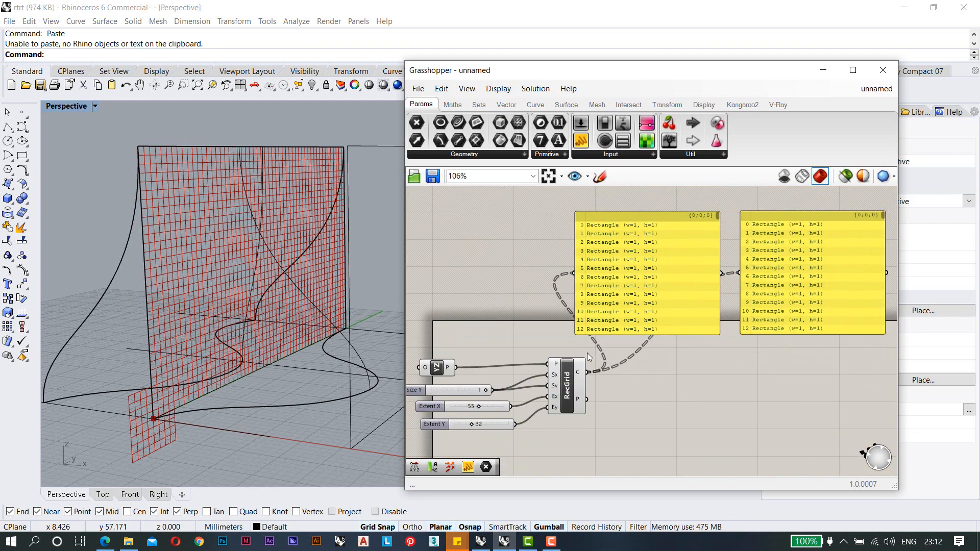
scroll(573, 402, "up", 4)
right_click(572, 402)
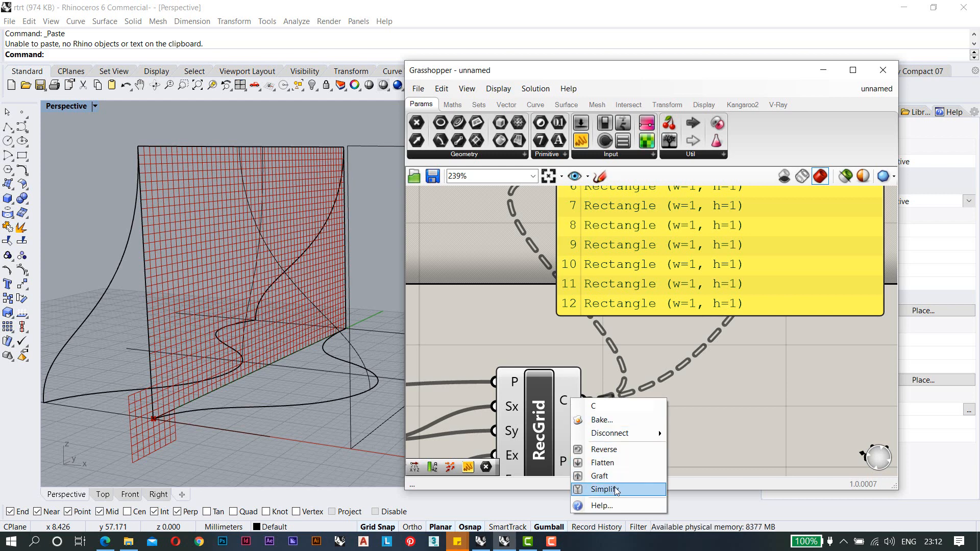
left_click(594, 490)
scroll(727, 305, "down", 2)
scroll(745, 225, "up", 4)
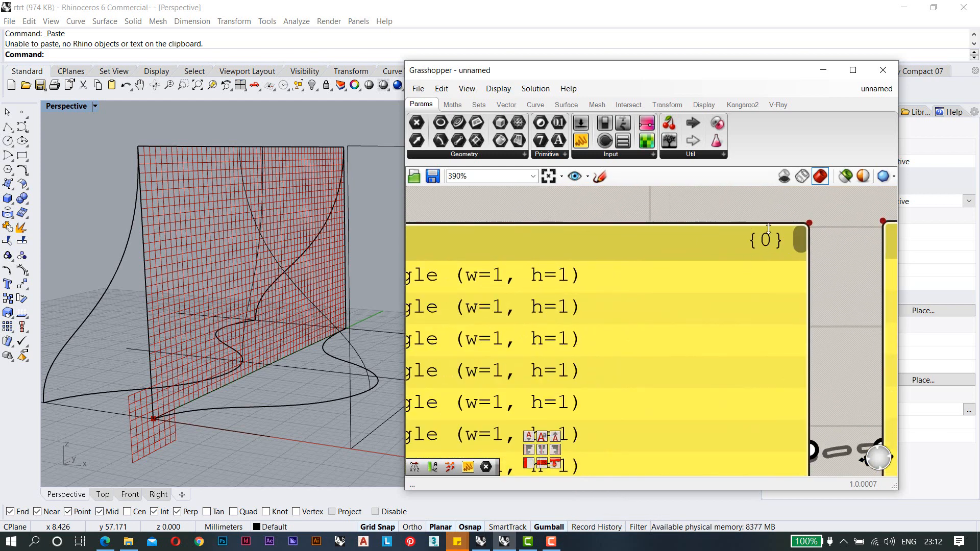
scroll(665, 239, "down", 4)
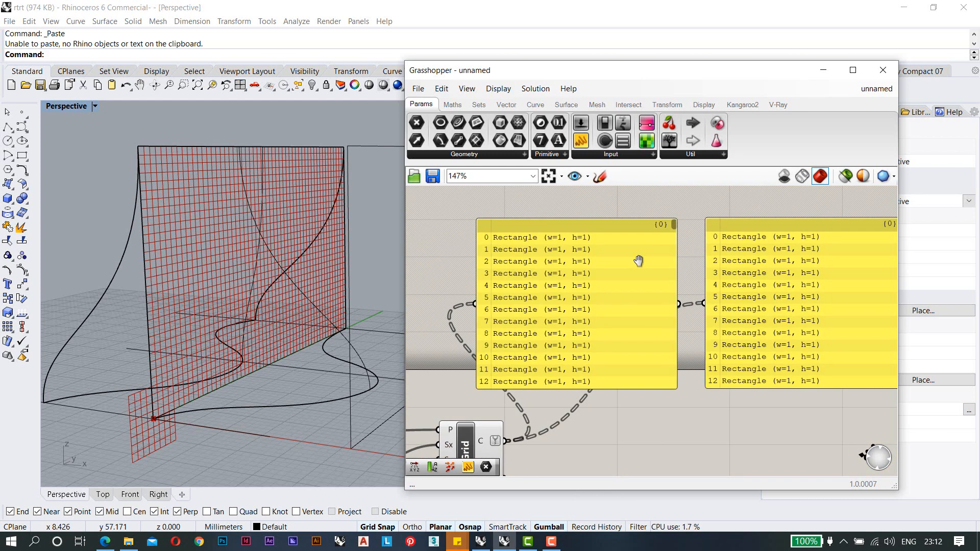
Add a Split Tree component to the canvas beside RecGrid, leaving space between the two.
right_click_drag(619, 273, 578, 251)
right_click_drag(617, 315, 651, 278)
double_click(606, 395)
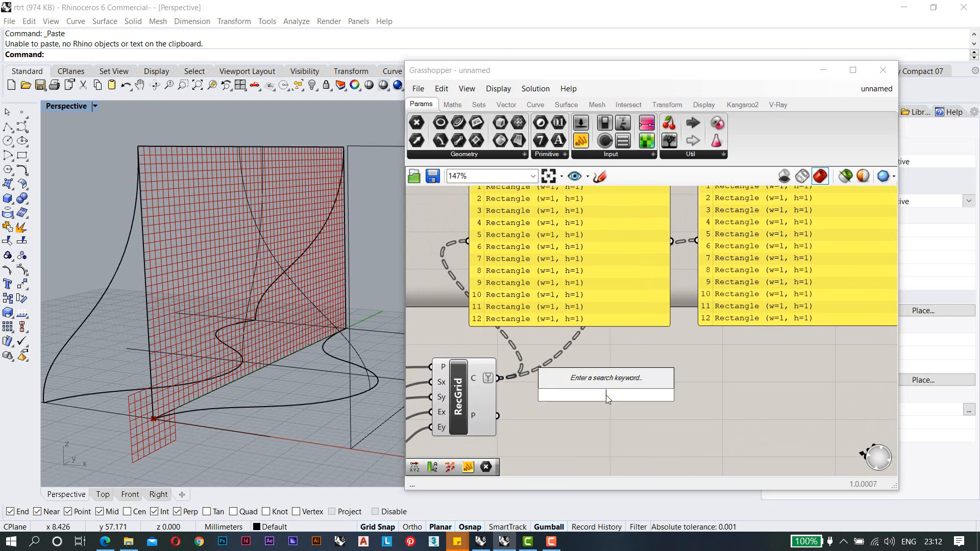
type("split")
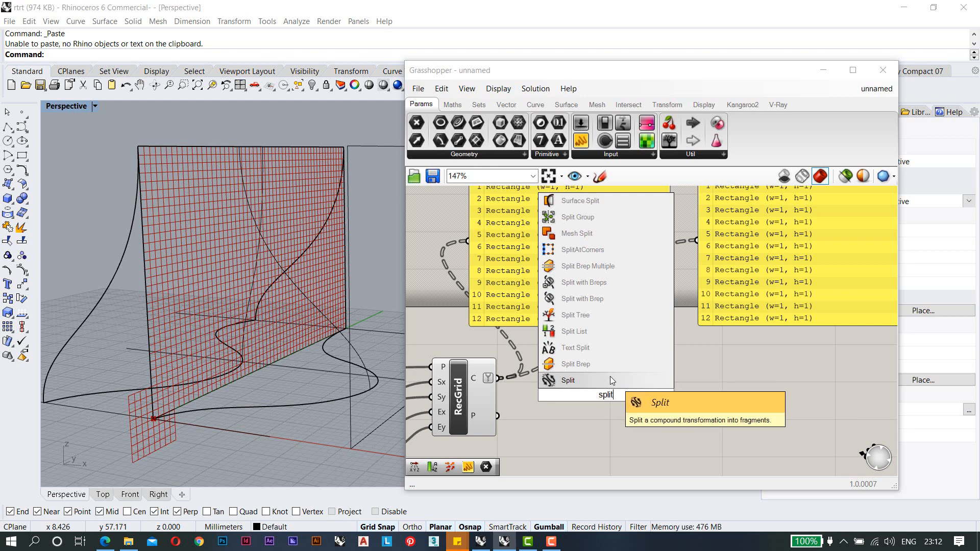
left_click(603, 316)
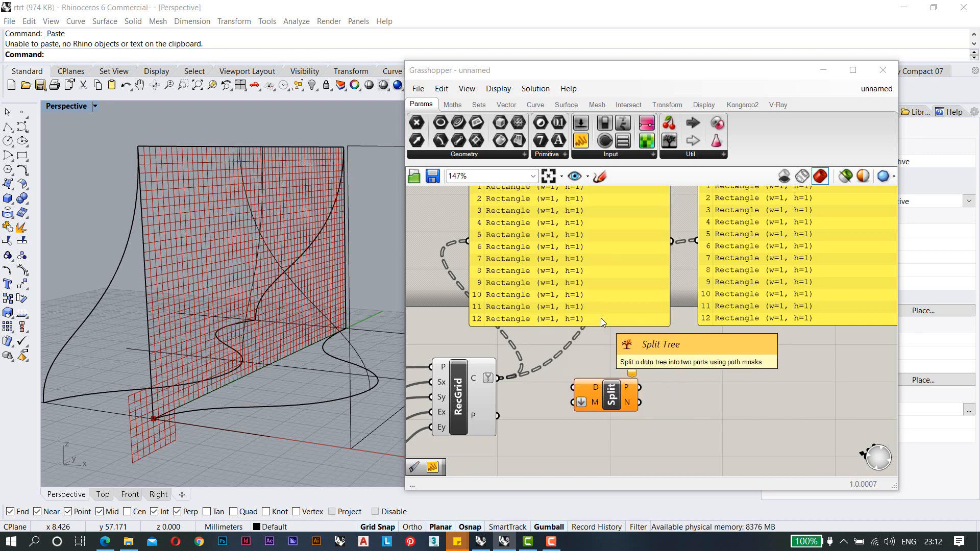
left_click_drag(605, 404, 682, 384)
right_click_drag(563, 390, 600, 330)
scroll(600, 320, "up", 2)
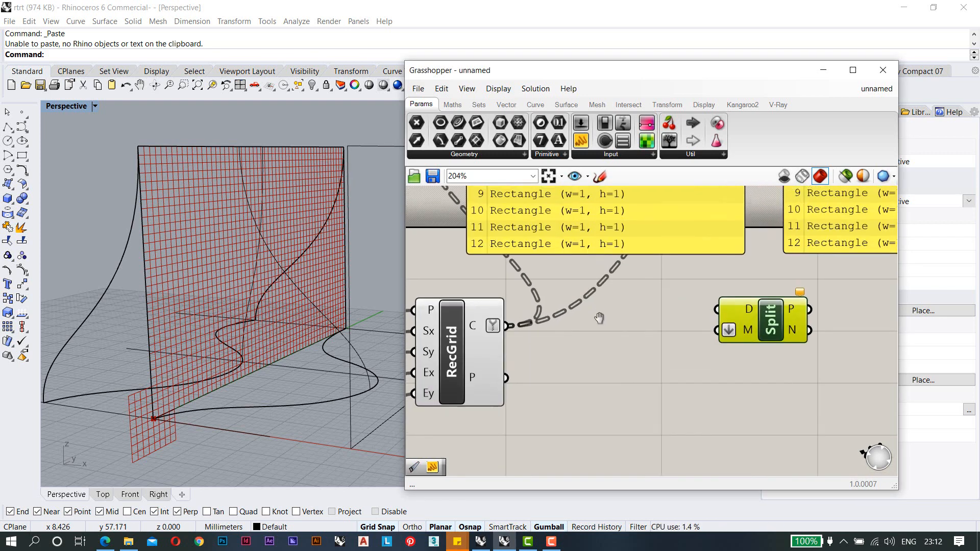
Check the rectangle list in the panels and connect the C output of RecGrid to the D input of Split Tree.
scroll(632, 291, "up", 4)
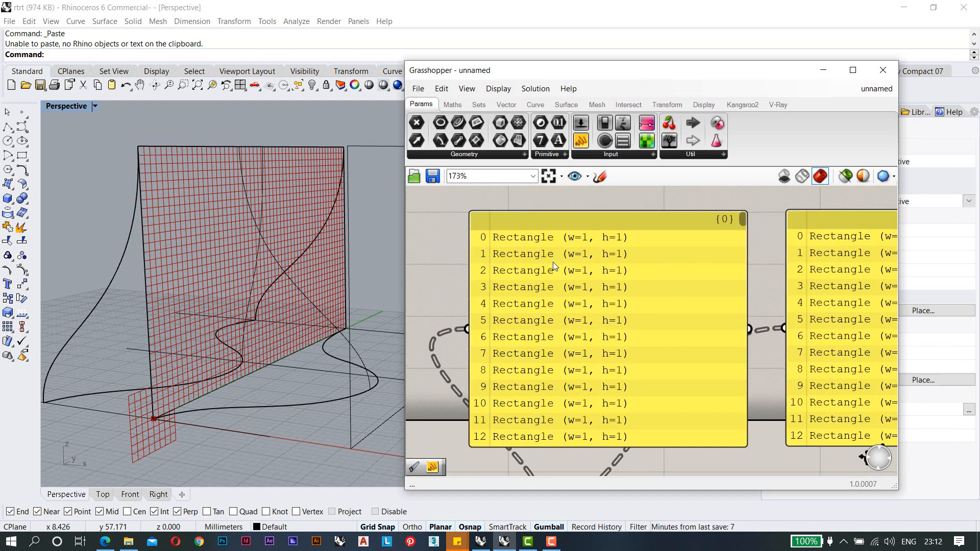
scroll(553, 262, "down", 1)
left_click_drag(693, 233, 694, 270)
scroll(664, 321, "up", 5)
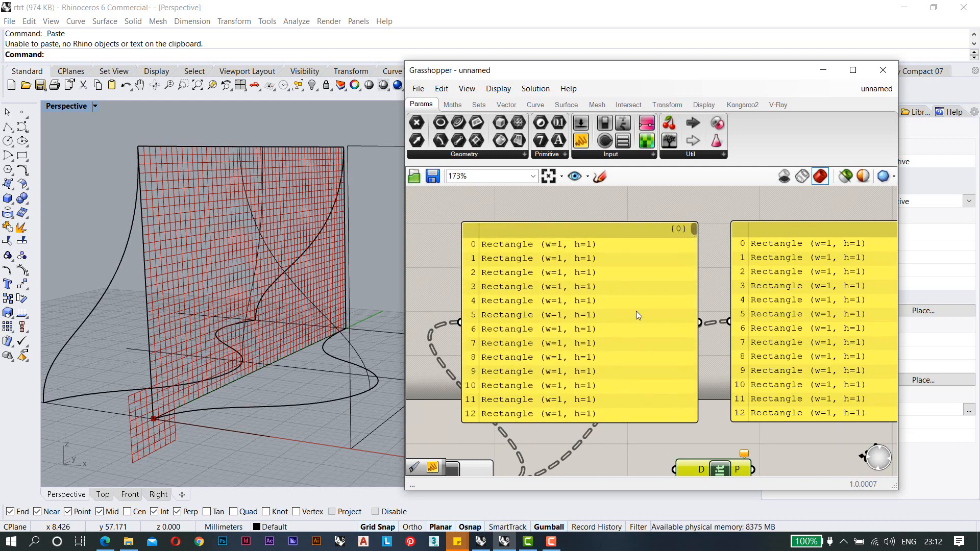
right_click_drag(636, 314, 596, 274)
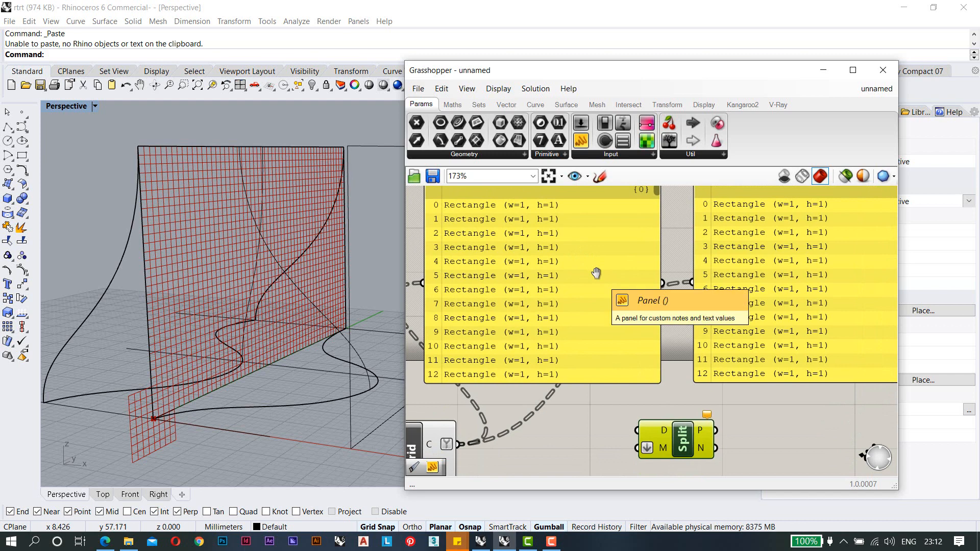
scroll(598, 305, "down", 2)
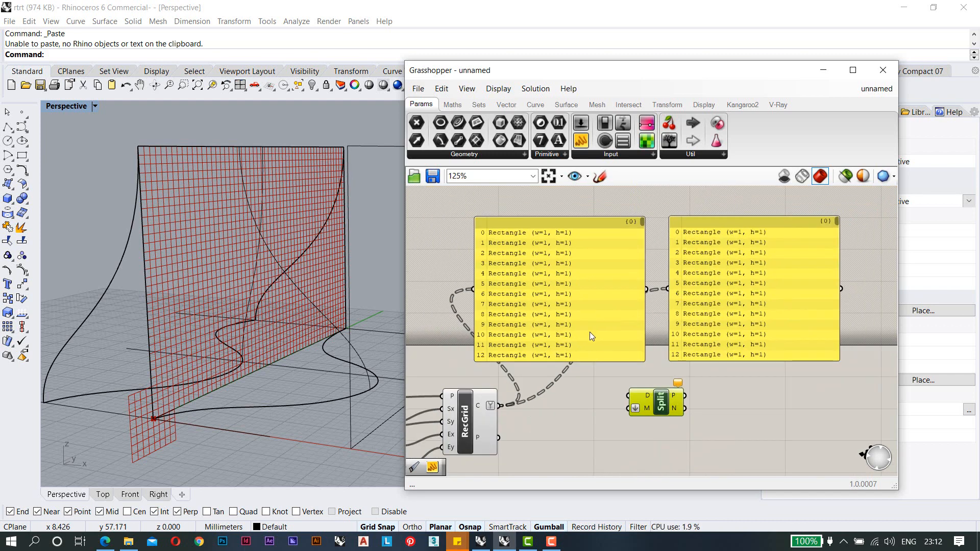
right_click_drag(571, 379, 589, 319)
scroll(519, 360, "up", 2)
left_click_drag(518, 345, 694, 329)
scroll(637, 339, "down", 2)
scroll(636, 337, "up", 2)
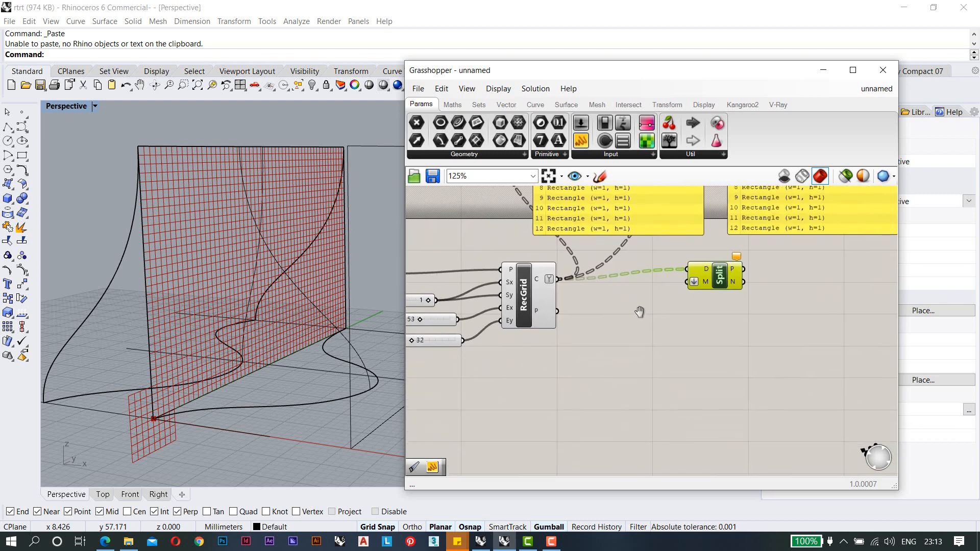
scroll(519, 368, "down", 7)
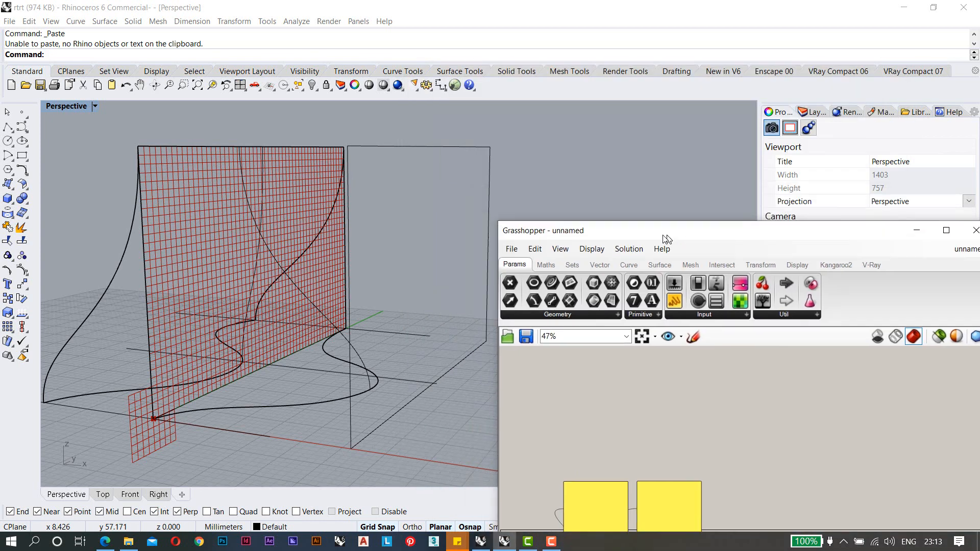
Move the Grasshopper window clear of the Rhino viewport and maximise the Top view.
left_click_drag(511, 70, 604, 231)
left_click(57, 107)
double_click(57, 106)
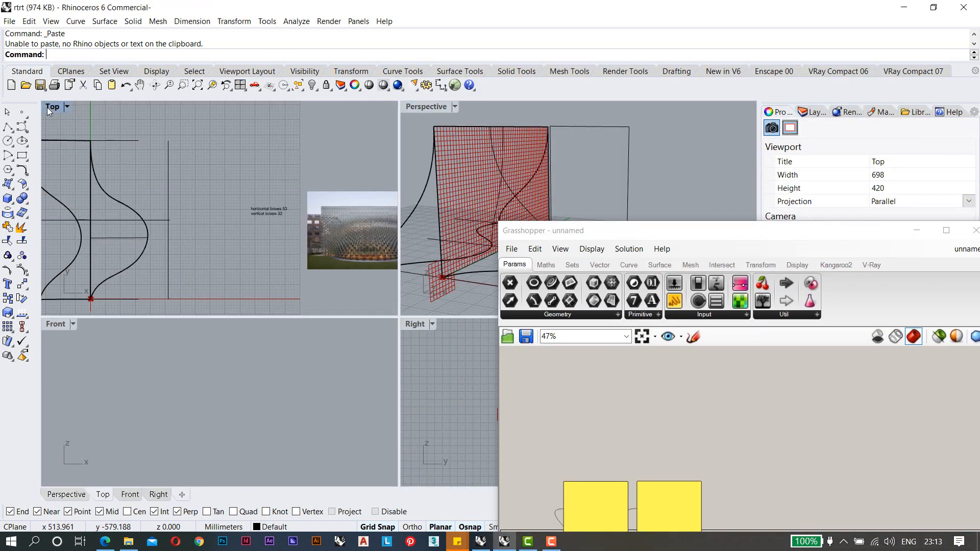
double_click(47, 107)
Draw a 1 by 1 rectangle in the empty area above the reference photos and turn off Grid Snap.
left_click(22, 156)
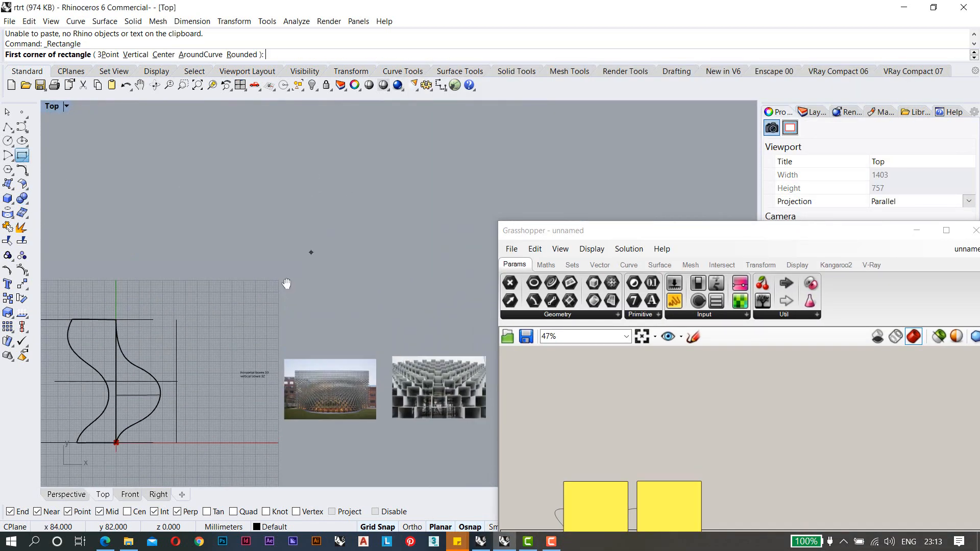
left_click(265, 284)
type("1")
key("Return")
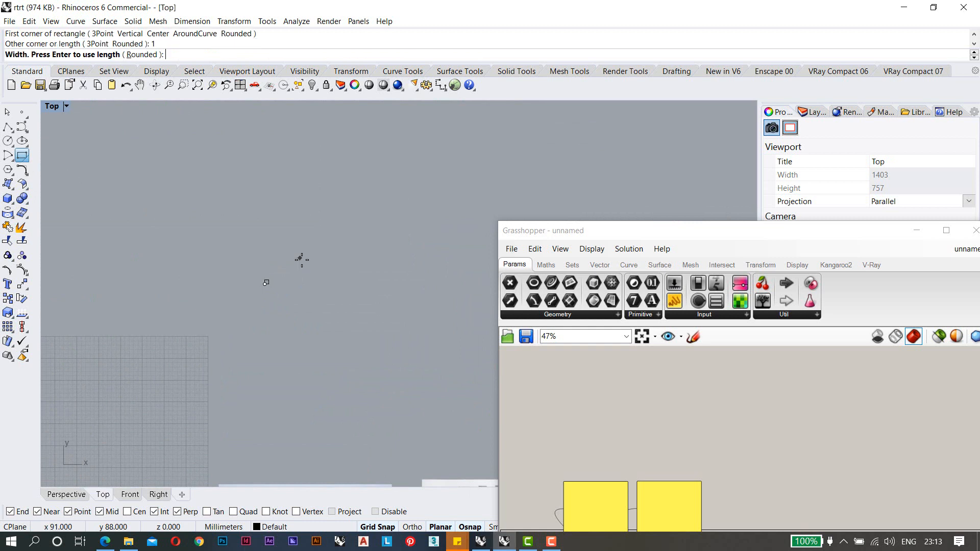
type("1")
key("Return")
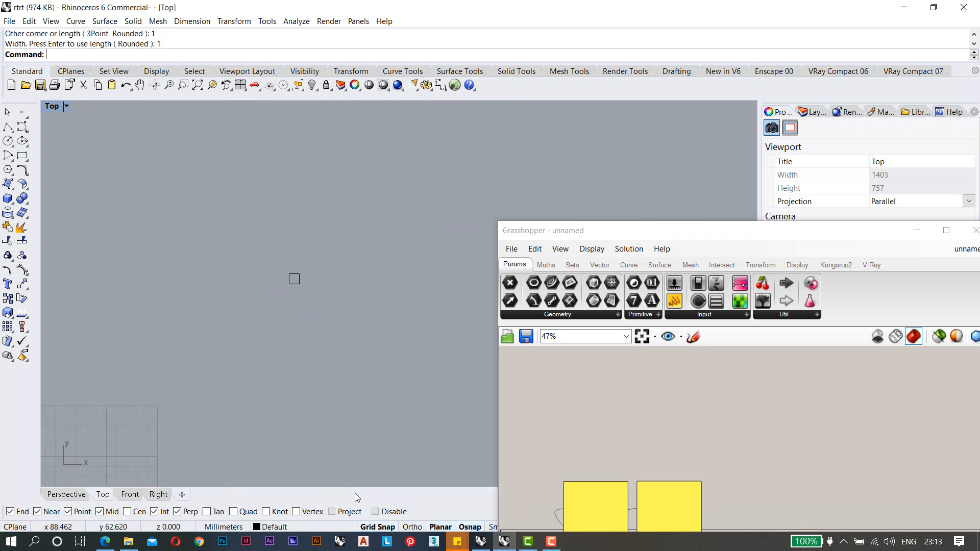
left_click(385, 527)
right_click_drag(275, 264, 277, 289)
scroll(277, 289, "up", 2)
left_click_drag(277, 288, 391, 367)
right_click_drag(347, 358, 323, 382)
type("ArrayCrv")
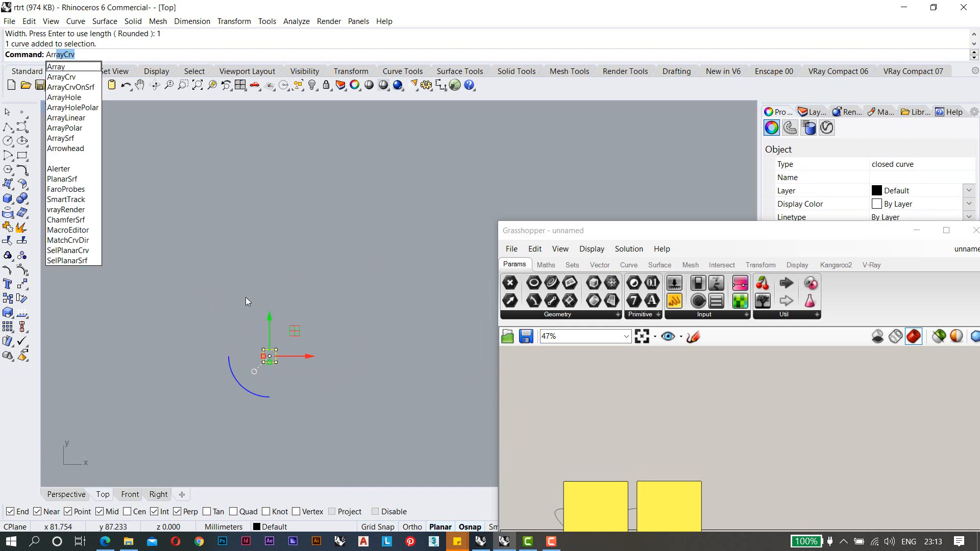
key("Return")
scroll(258, 365, "up", 4)
key("Escape")
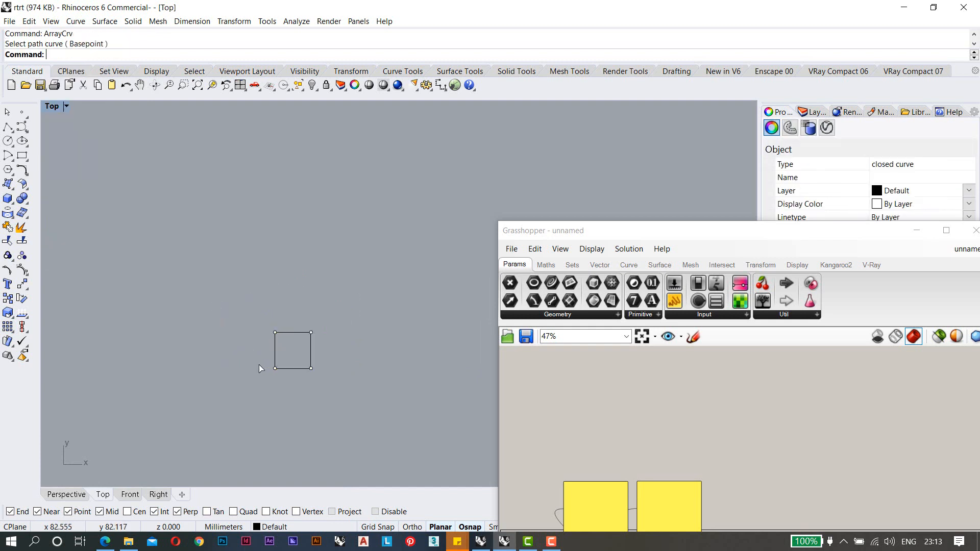
key("Escape")
Start a rectangular Array of the small square with 20 in X, 20 in Y and 1 in Z.
type("ArrayCrv")
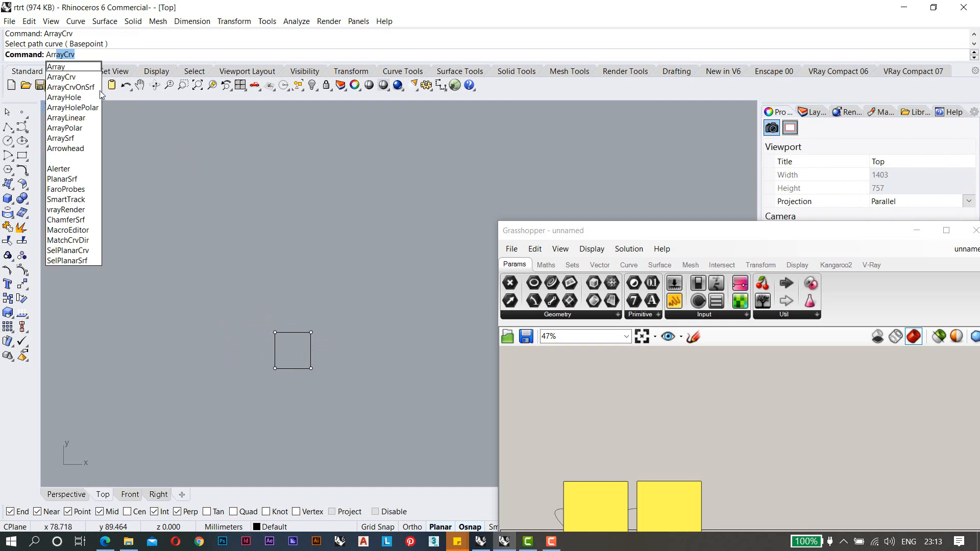
key("Return")
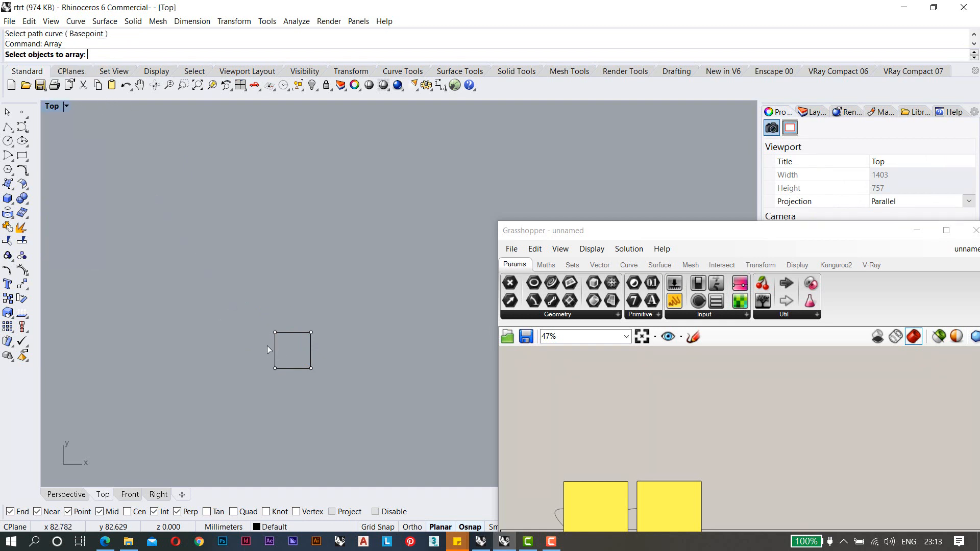
left_click(275, 350)
key("Return")
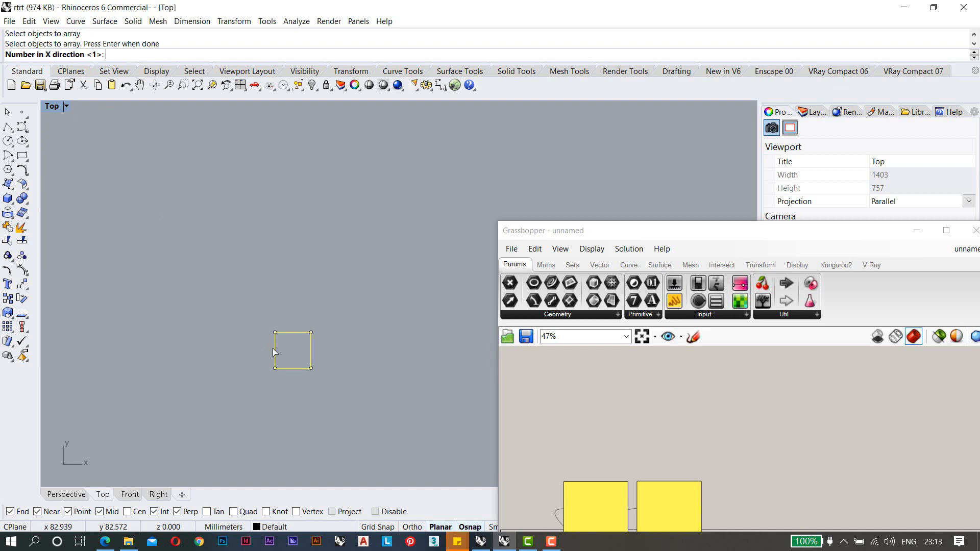
type("20")
key("Return")
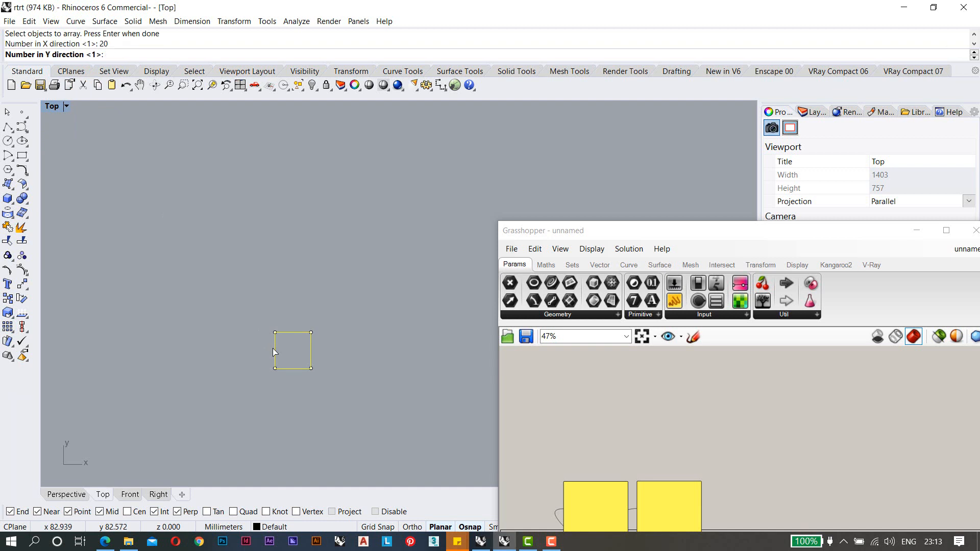
type("20")
key("Return")
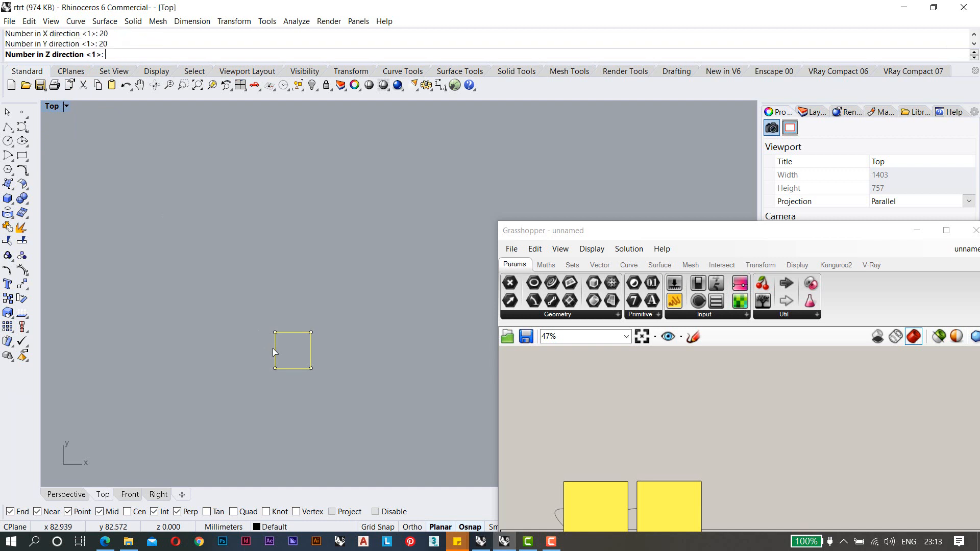
key("Return")
Define the array's unit cell by the square's lower-left and upper-right corners and accept the array.
left_click(276, 368)
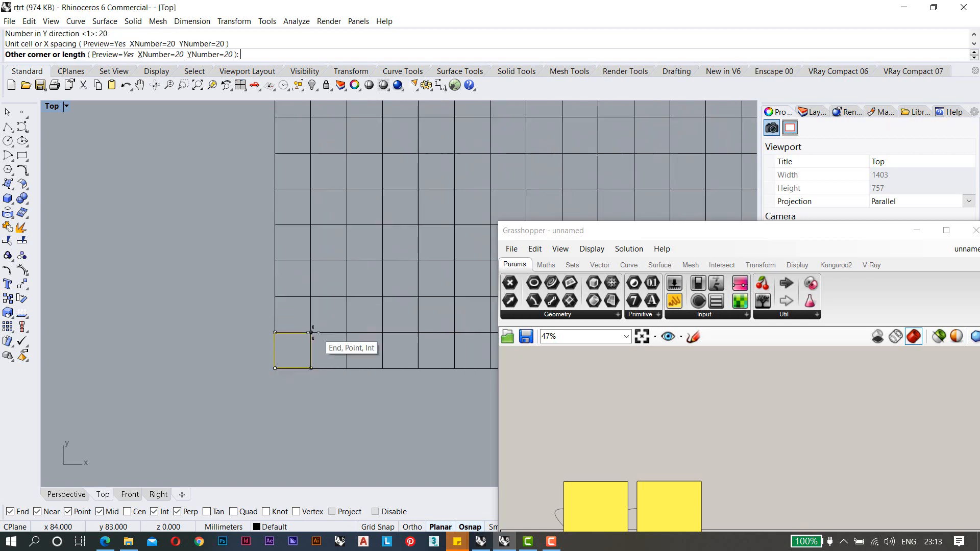
left_click(310, 333)
scroll(217, 308, "down", 3)
key("Return")
scroll(240, 298, "up", 1)
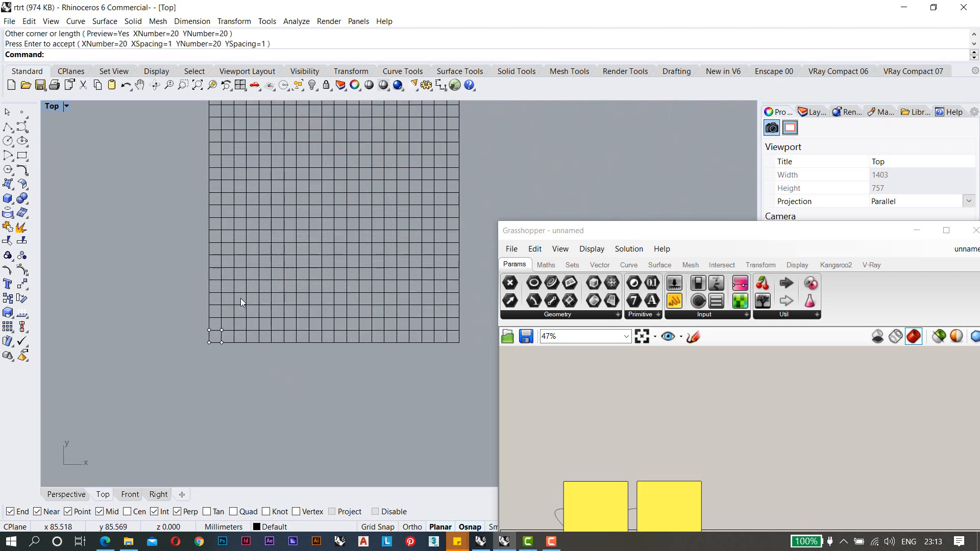
key("Escape")
Examine the arrayed grid of squares, from its upper-left corner down to the whole block.
right_click_drag(274, 301, 223, 318)
right_click_drag(258, 199, 256, 292)
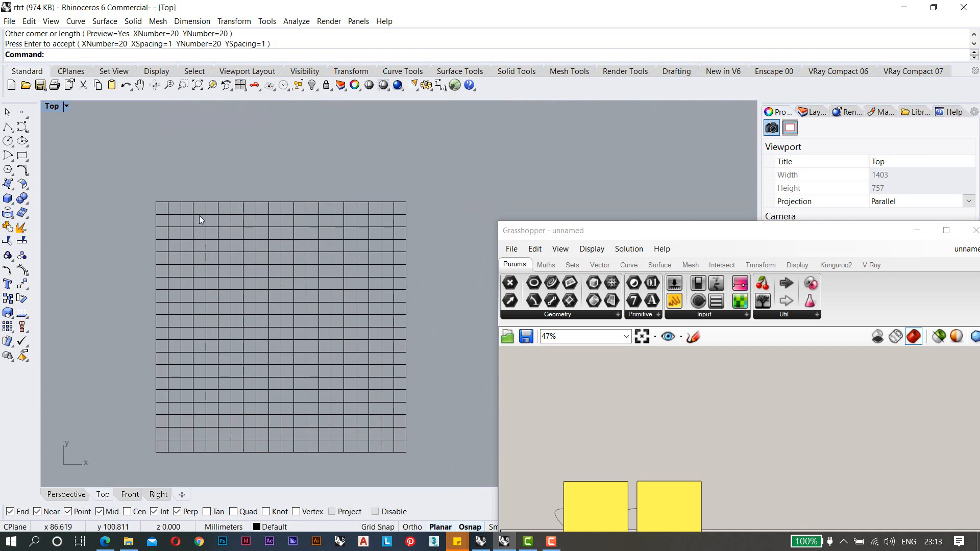
scroll(199, 215, "up", 8)
scroll(199, 215, "down", 6)
right_click_drag(199, 215, 145, 203)
scroll(102, 173, "up", 4)
right_click_drag(102, 172, 143, 197)
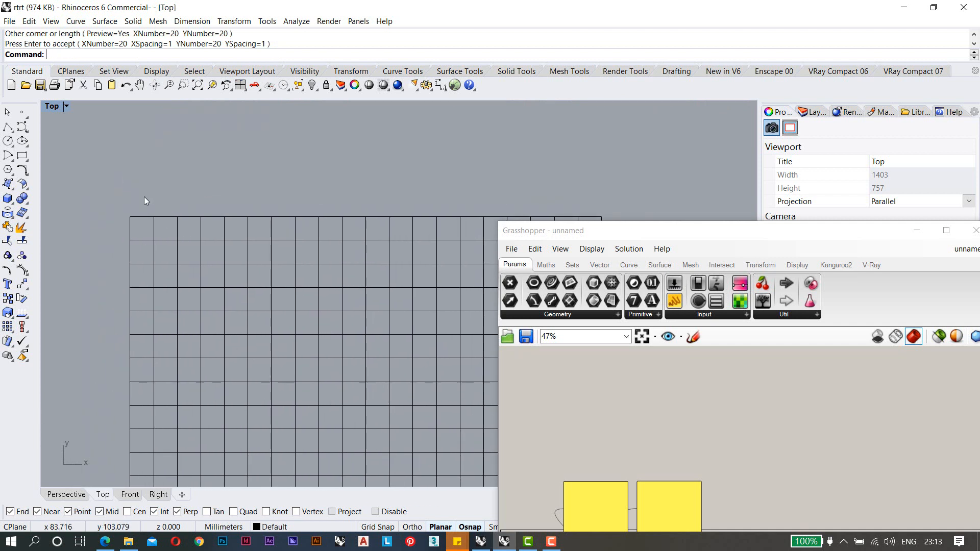
scroll(140, 204, "up", 5)
scroll(170, 170, "down", 8)
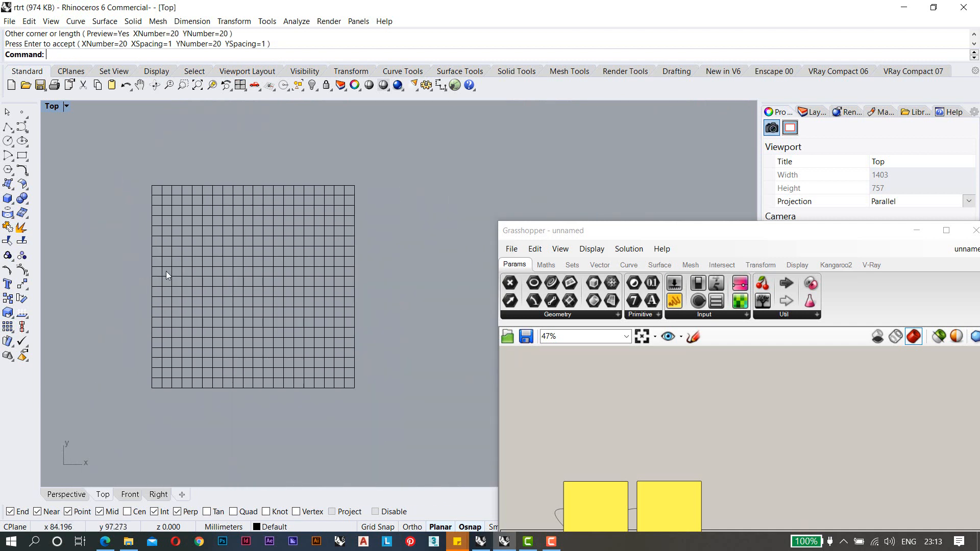
scroll(180, 198, "up", 2)
right_click_drag(179, 198, 189, 217)
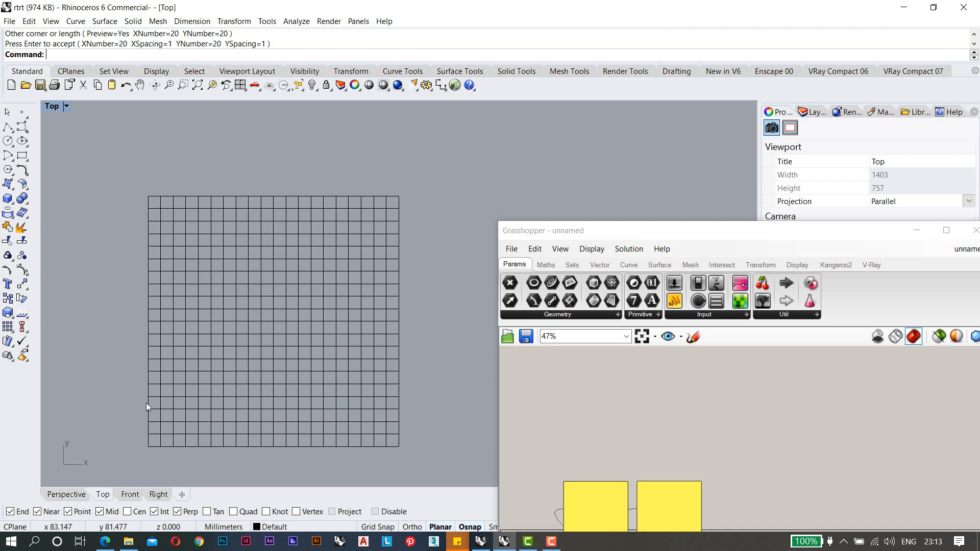
Highlight the first three columns of the square grid one after another and clear the selection.
left_click_drag(140, 185, 163, 458)
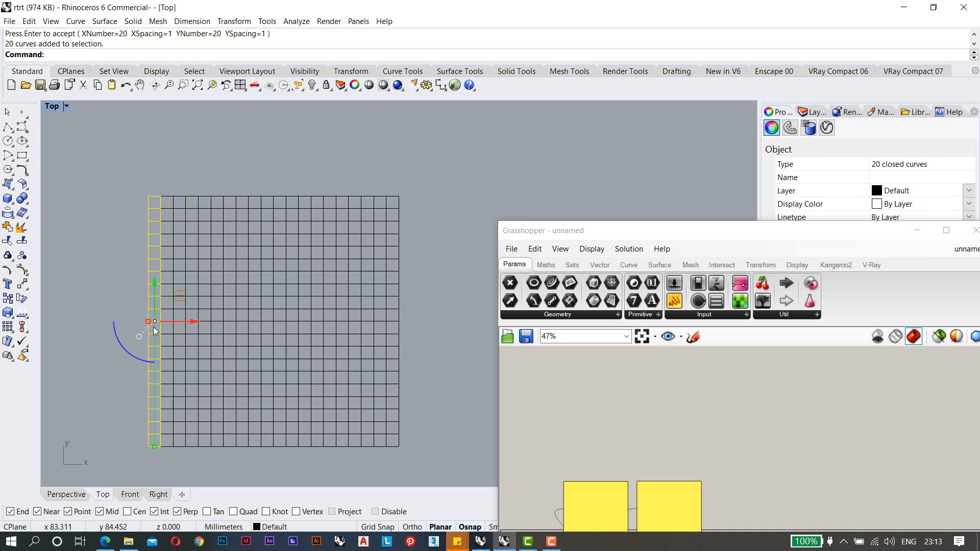
left_click_drag(158, 186, 176, 449)
left_click(172, 188)
left_click_drag(169, 181, 190, 452)
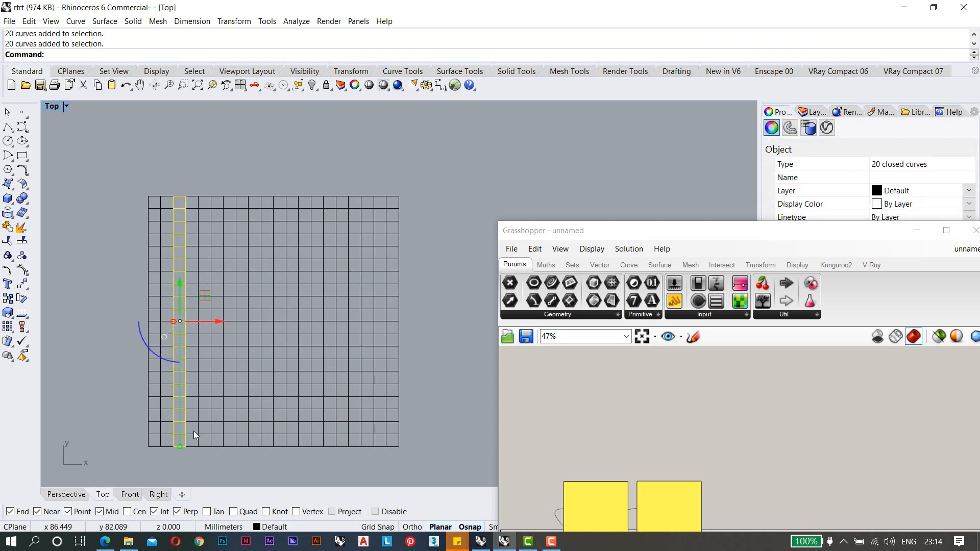
left_click(137, 179)
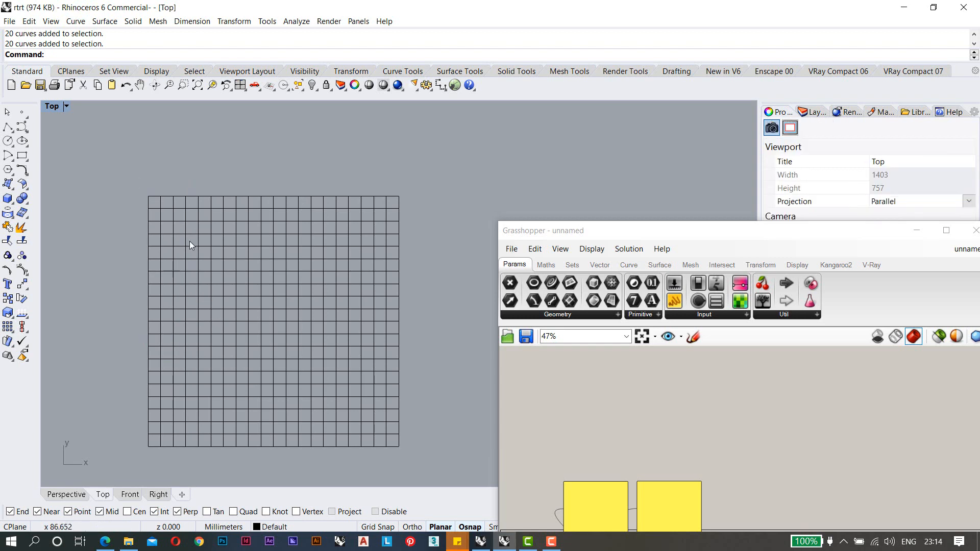
Compare the box arrangement in the pavilion reference photo with the grid of squares.
scroll(108, 341, "up", 8)
right_click_drag(202, 336, 391, 297)
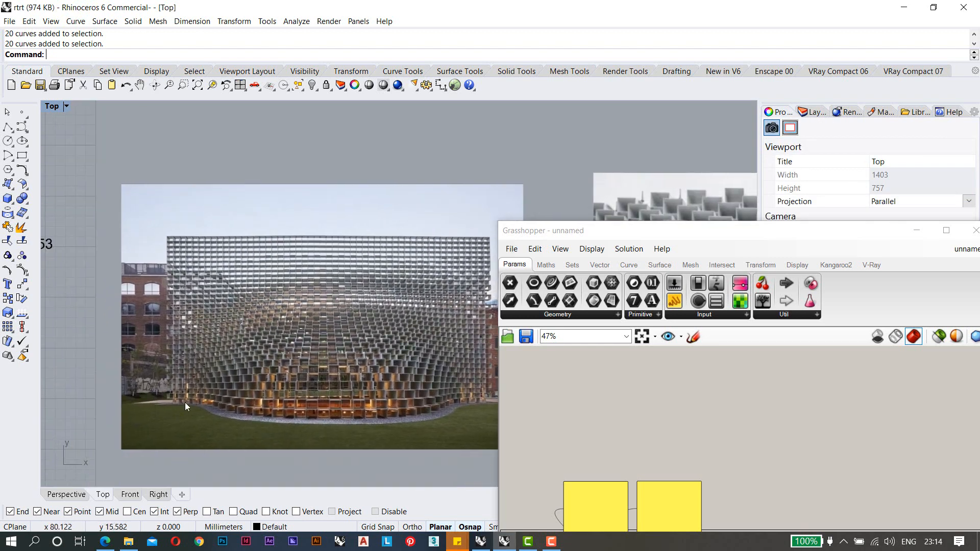
scroll(185, 402, "up", 9)
scroll(149, 367, "down", 20)
right_click_drag(217, 272, 228, 262)
scroll(209, 231, "up", 15)
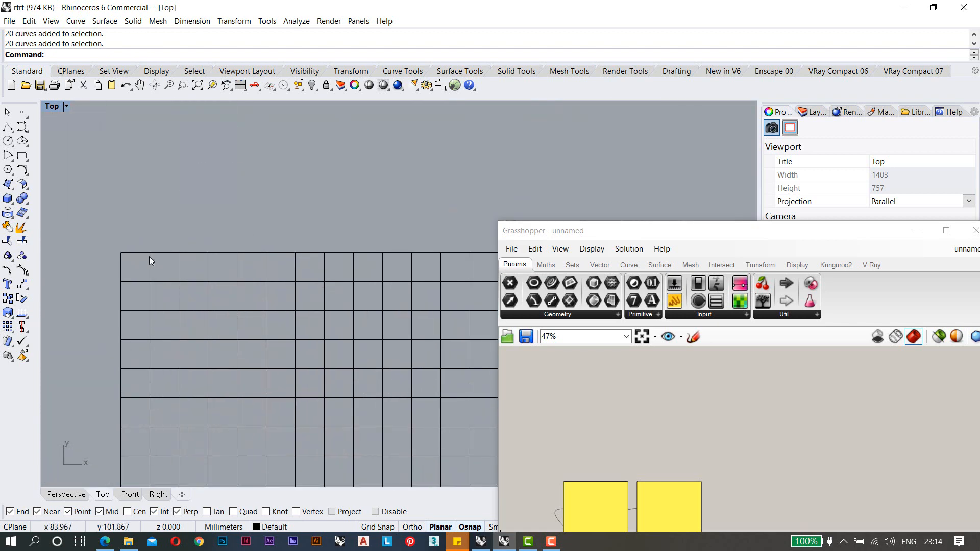
Select every other square in the grid's first row, starting with the second, until three squares are highlighted.
left_click_drag(148, 235, 229, 326)
scroll(231, 323, "down", 4)
right_click_drag(233, 319, 188, 303)
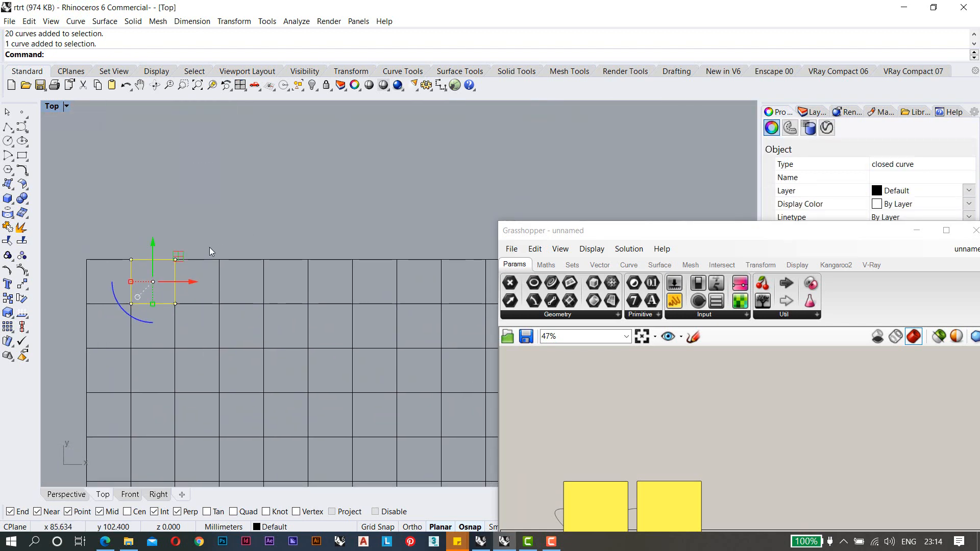
left_click_drag(203, 241, 268, 323, "shift")
right_click_drag(317, 283, 276, 280)
left_click_drag(258, 238, 332, 305, "shift")
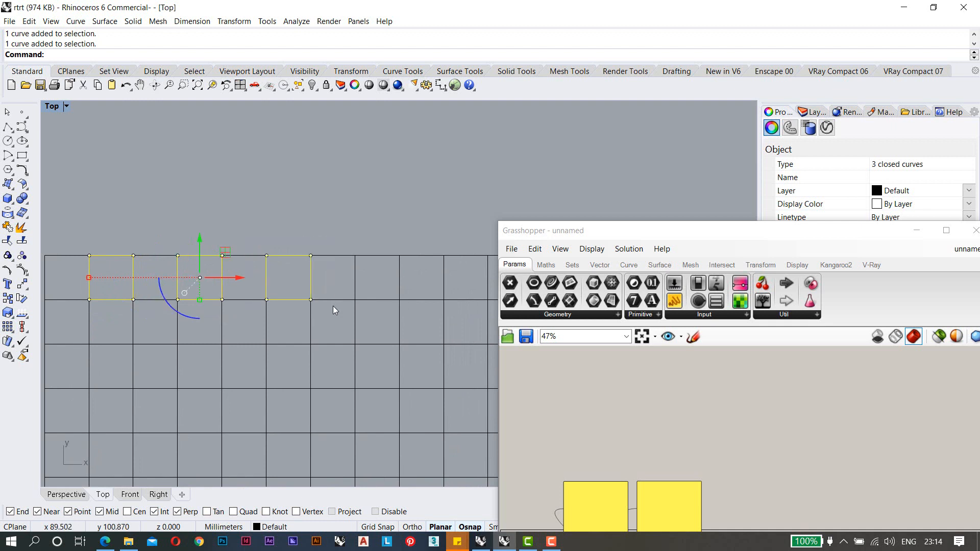
Add the first, third and fifth squares of the grid's second row to the selection to show the staggered pattern.
right_click_drag(359, 302, 369, 271)
right_click_drag(231, 267, 301, 251)
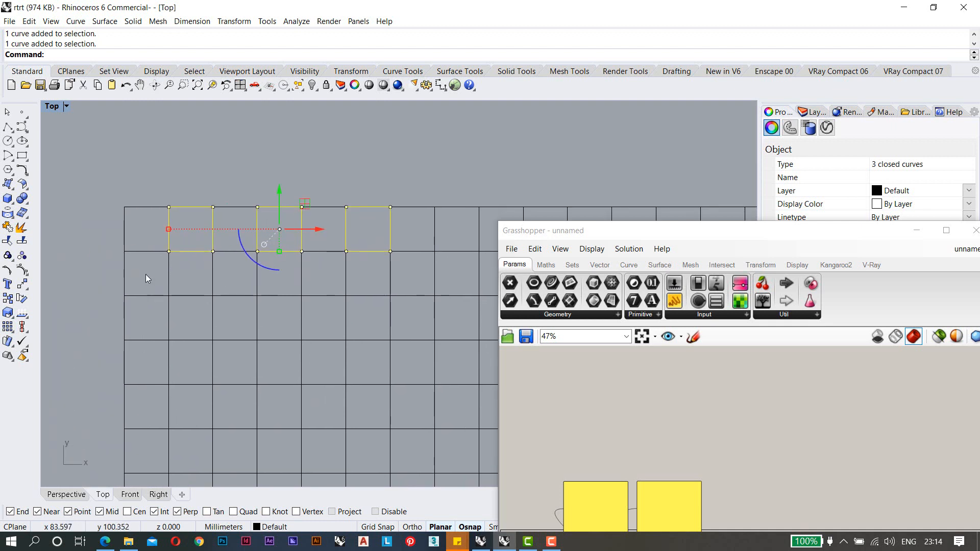
left_click_drag(149, 274, 179, 311, "shift")
left_click_drag(205, 245, 264, 301, "shift")
left_click_drag(291, 237, 357, 306, "shift")
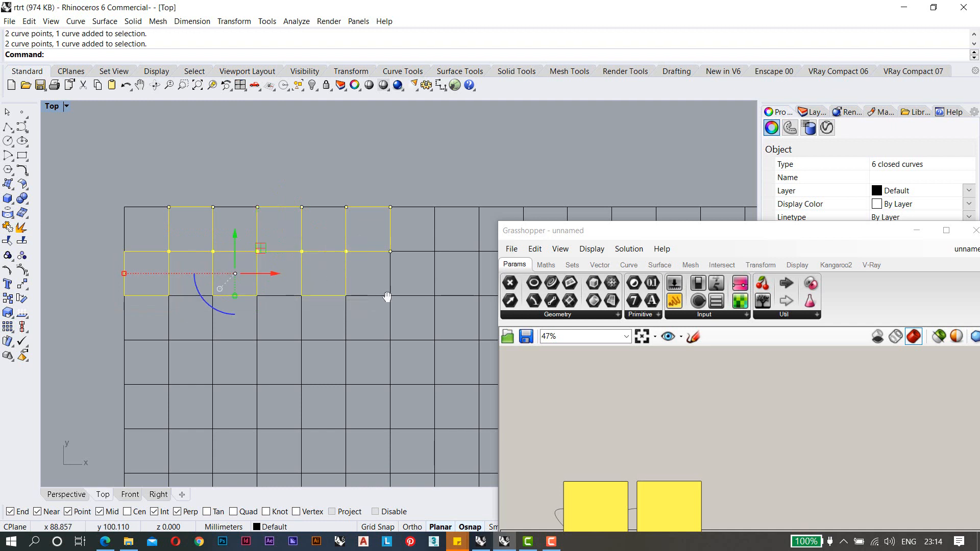
Extend the staggered selection by one more square in each of the first two rows and examine it against the whole grid.
right_click_drag(375, 234, 271, 238)
left_click_drag(272, 242, 341, 321, "shift")
left_click_drag(328, 198, 391, 261, "shift")
scroll(374, 232, "down", 2)
scroll(374, 232, "down", 2)
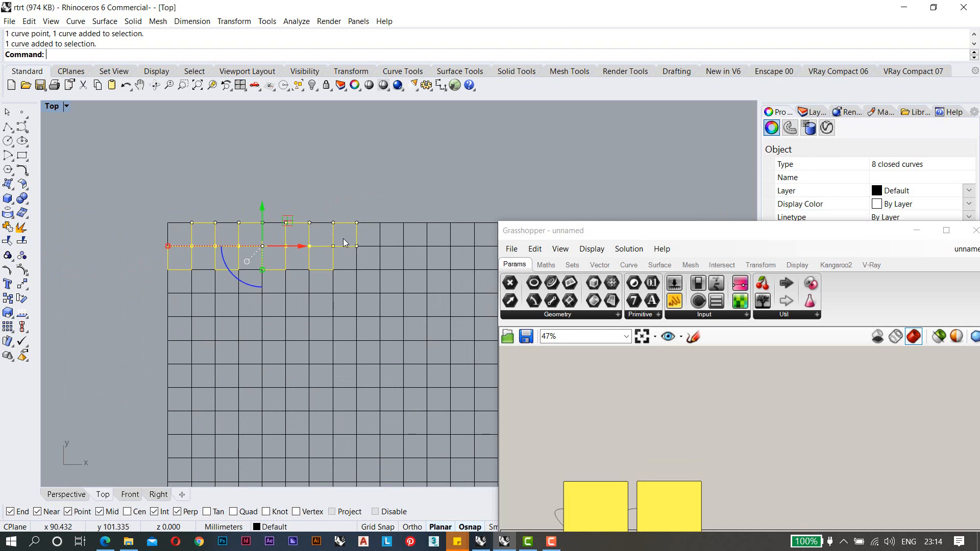
scroll(368, 258, "down", 3)
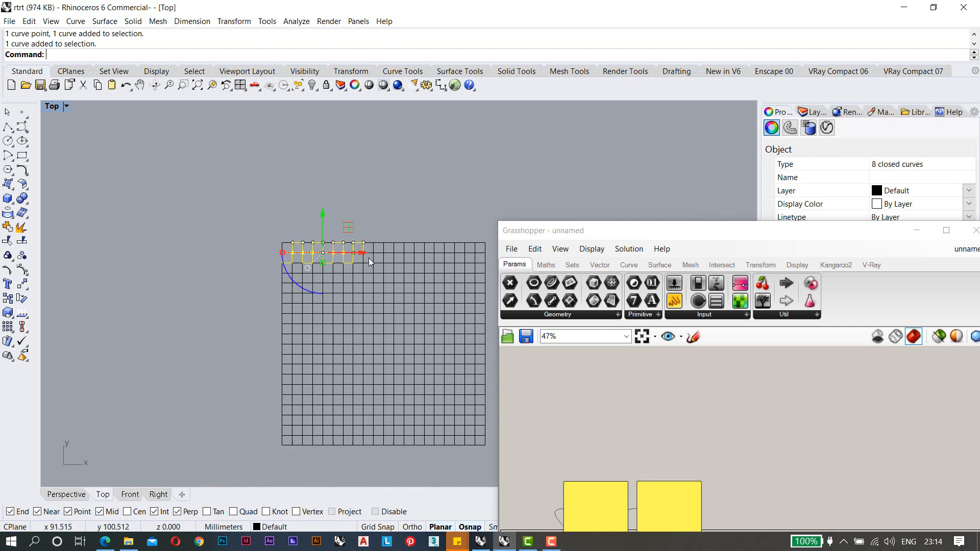
scroll(368, 258, "up", 3)
Add an empty panel below the rectangular grid component in the Grasshopper definition.
right_click_drag(593, 416, 649, 358)
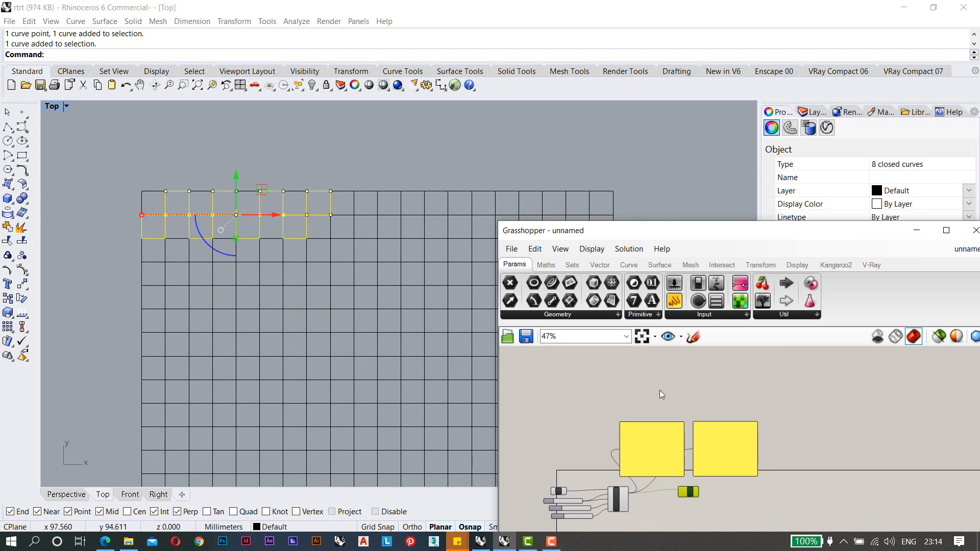
right_click_drag(644, 457, 663, 389)
scroll(636, 469, "up", 4)
double_click(629, 477)
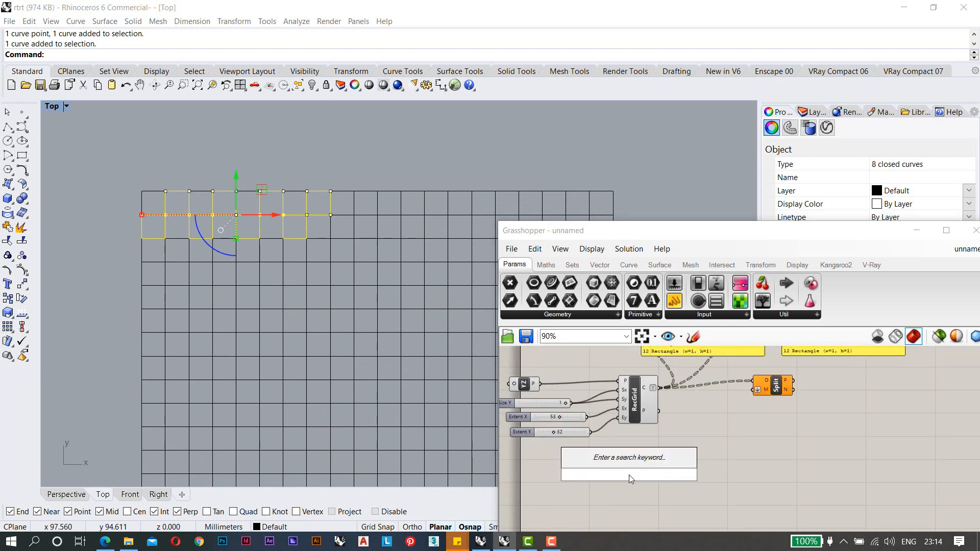
left_click_drag(674, 300, 651, 487)
scroll(651, 487, "up", 5)
Enter {0,2,...} [0,2,...] as the first mask line of the new panel.
double_click(635, 464)
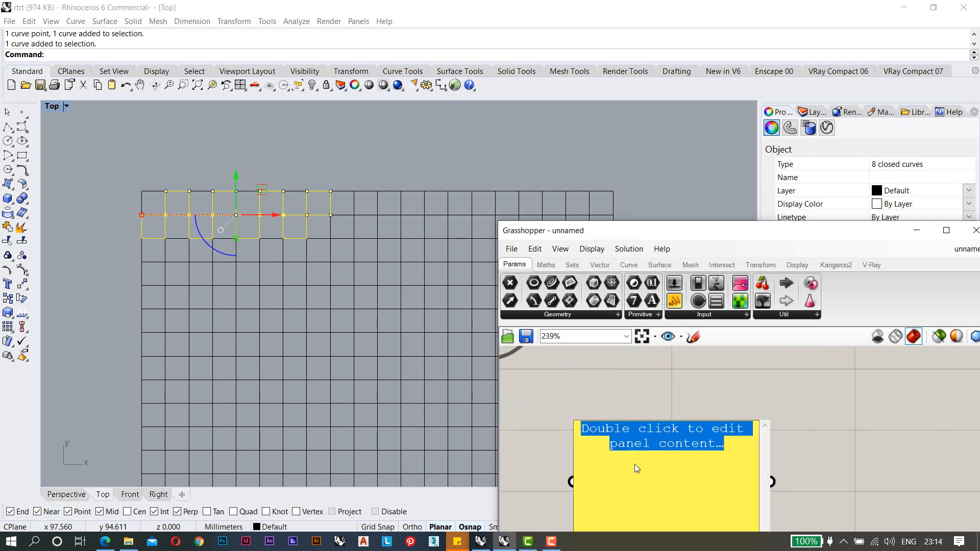
type("{")
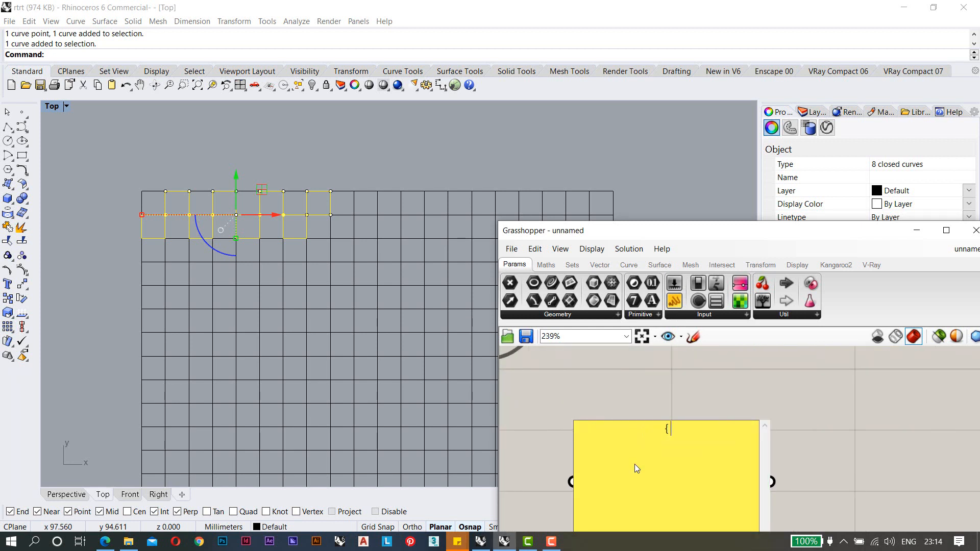
type("0,")
type("2")
type(",...")
type("} ")
type("[")
type("0")
type(",2,")
type("..")
type(".")
type("]")
Add {1,3,...} [1,3,...] as the panel's second mask line and close the text editing.
type("{1")
type(",")
type("3")
type(",..")
type(".")
type("}")
type(" 1,")
key("BackSpace")
key("BackSpace")
type("[1,3,...]")
left_click(803, 423)
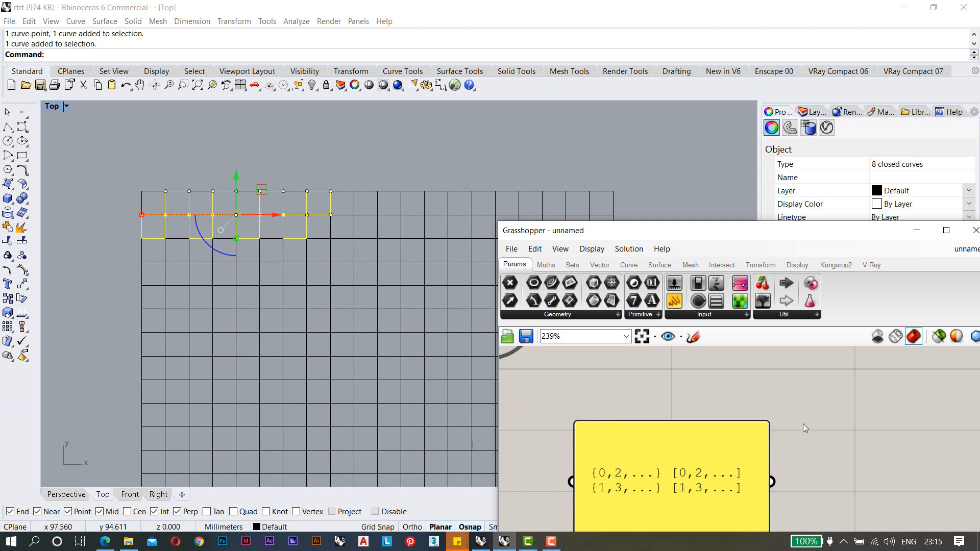
Turn off Multiline Data for the mask panel so each line becomes a separate item.
scroll(648, 424, "down", 3)
left_click(685, 440)
right_click(687, 443)
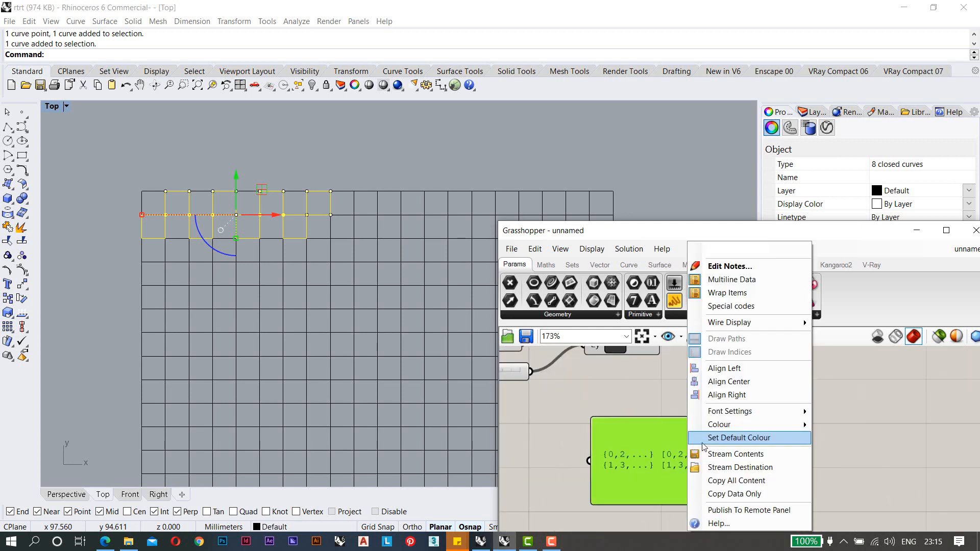
left_click(736, 284)
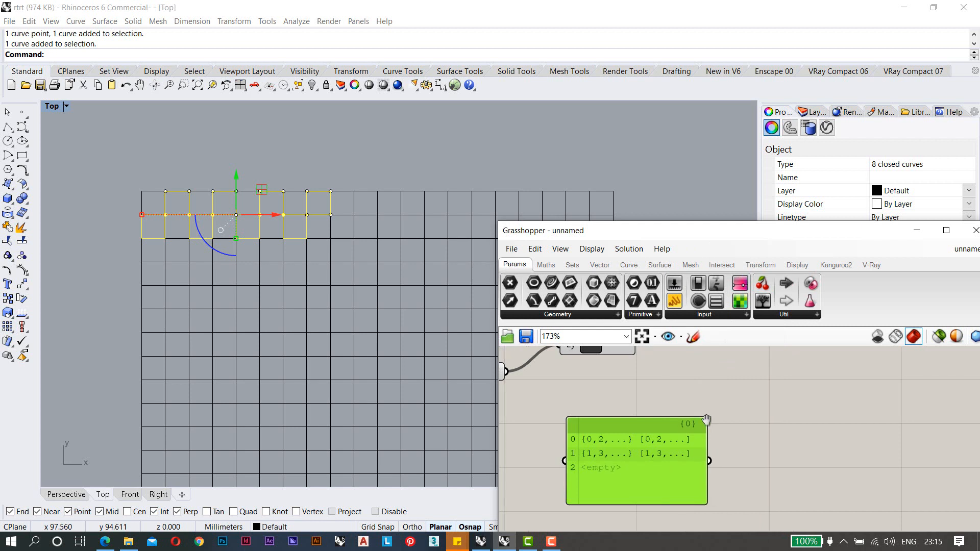
Select every other square down the grid's first column in Rhino, starting with the top one, for six squares.
scroll(638, 441, "up", 3)
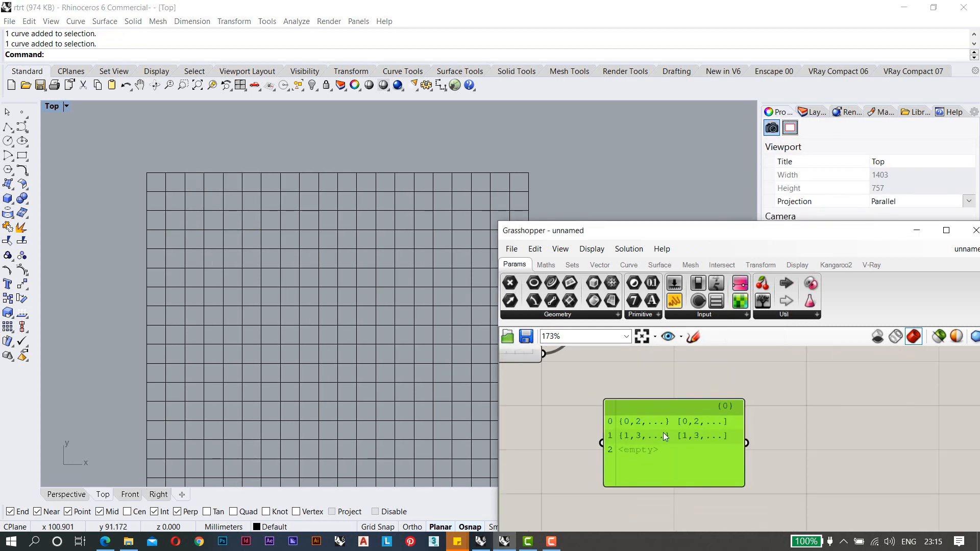
scroll(223, 251, "down", 3)
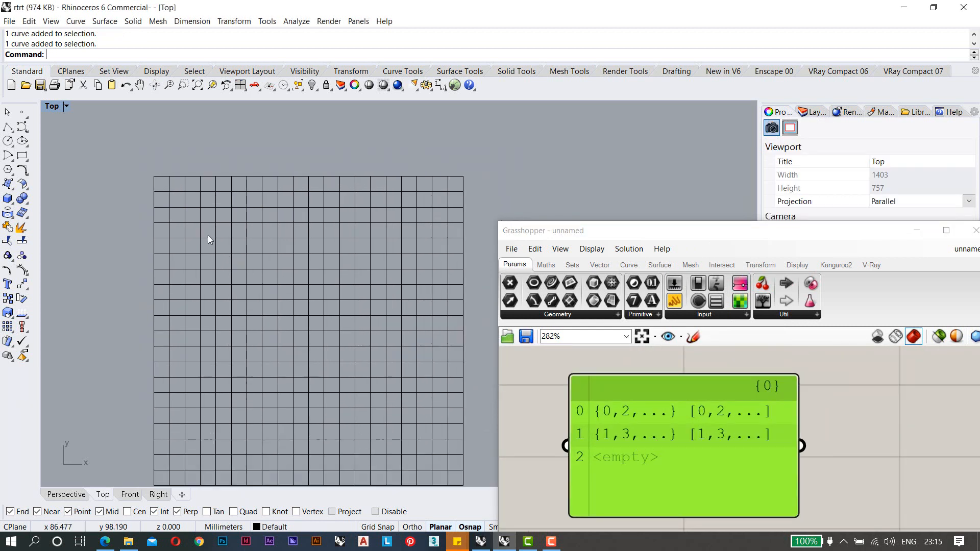
scroll(172, 183, "up", 5)
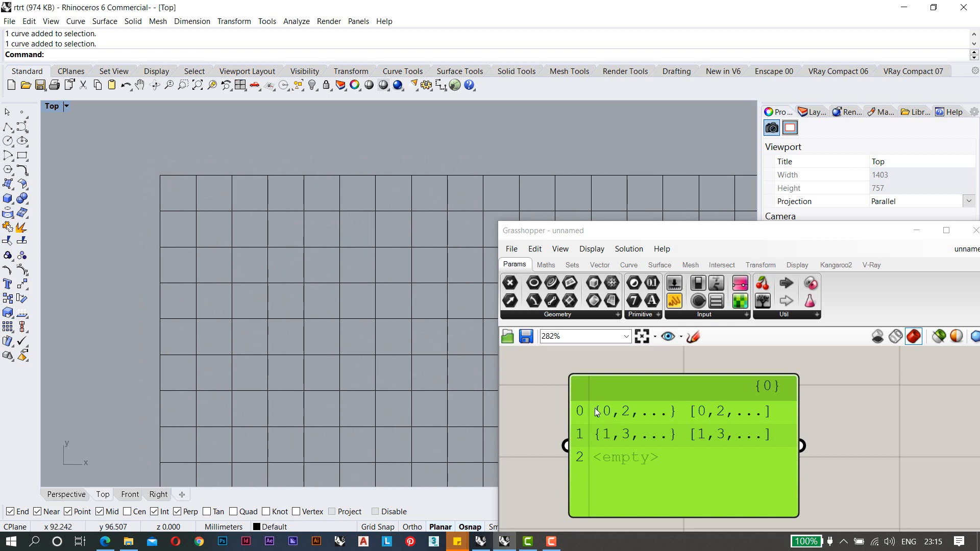
left_click_drag(152, 161, 203, 228)
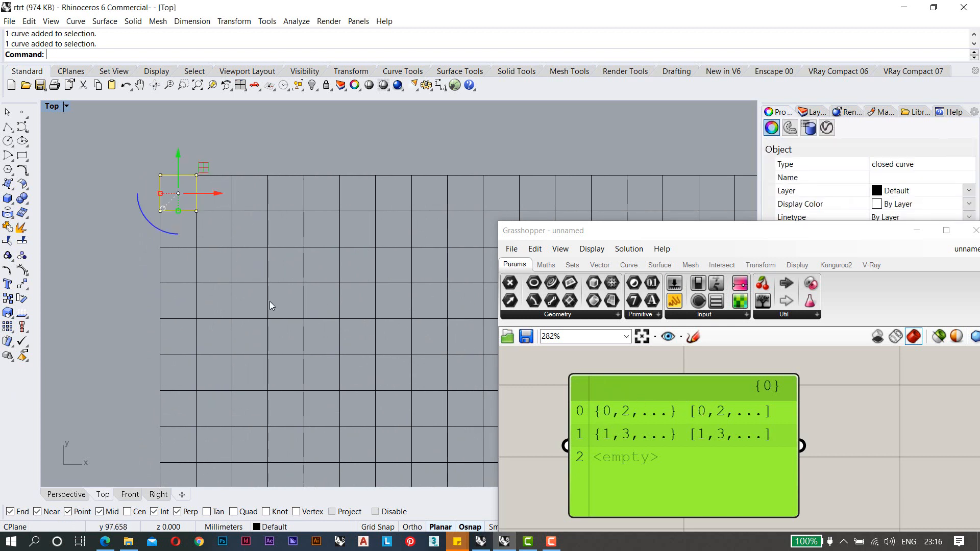
left_click_drag(203, 291, 203, 293, "shift")
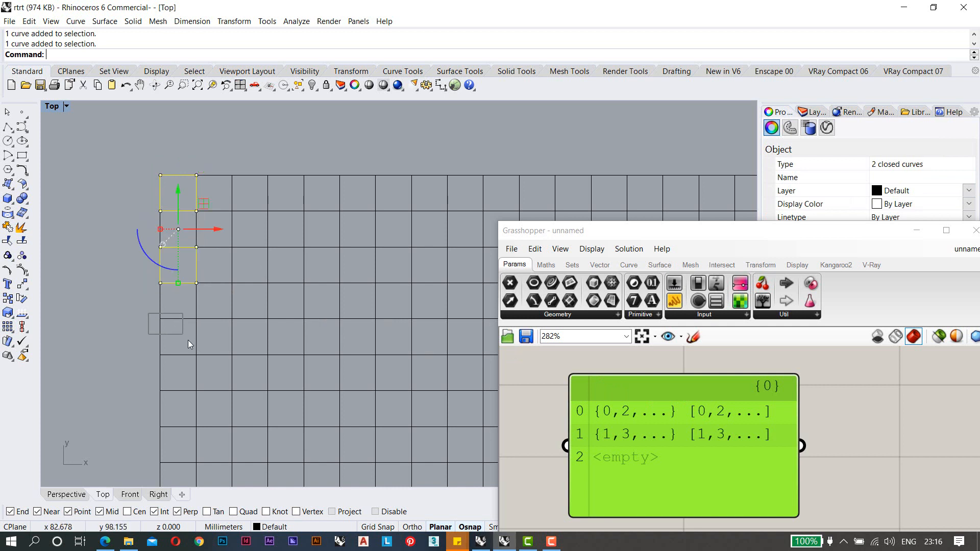
left_click_drag(188, 341, 204, 366, "shift")
left_click_drag(134, 389, 207, 443, "shift")
right_click_drag(202, 444, 193, 325)
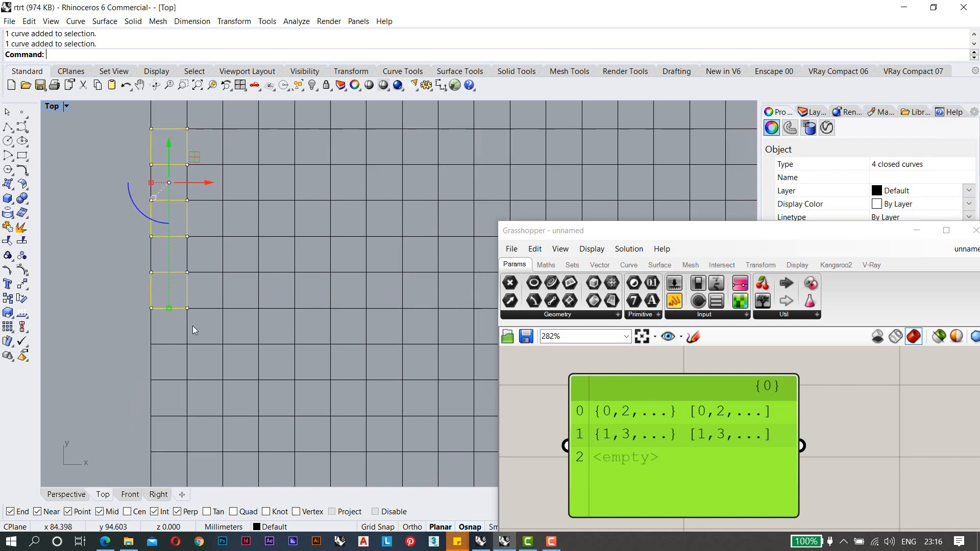
left_click_drag(138, 334, 203, 466, "shift")
scroll(194, 327, "down", 3)
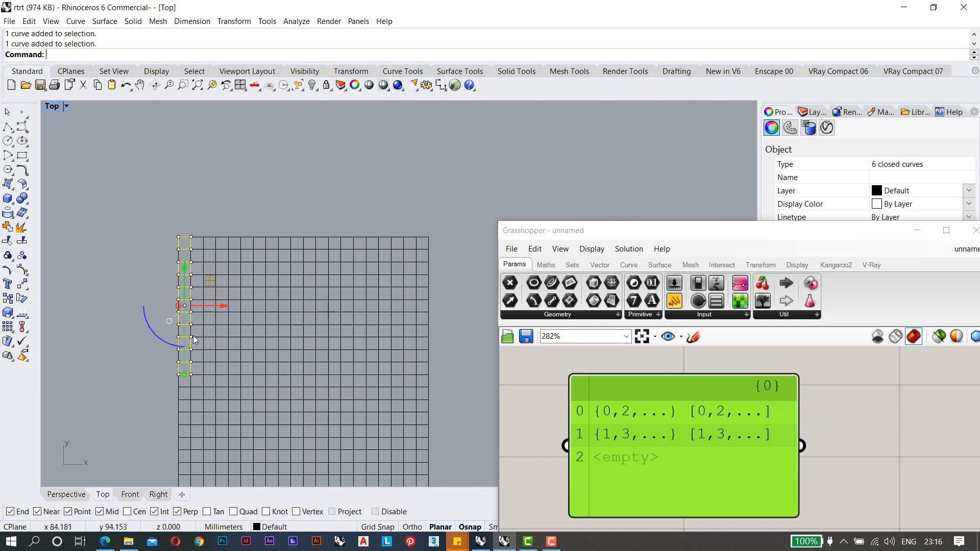
Add every other square of the grid's third column to the selection, starting with the top one, for five squares.
scroll(220, 224, "up", 3)
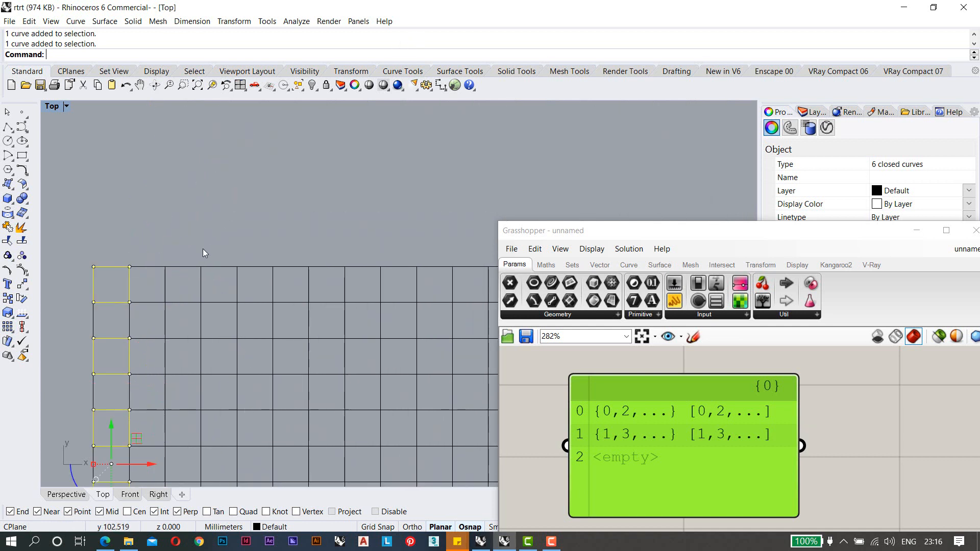
left_click_drag(161, 255, 206, 314, "shift")
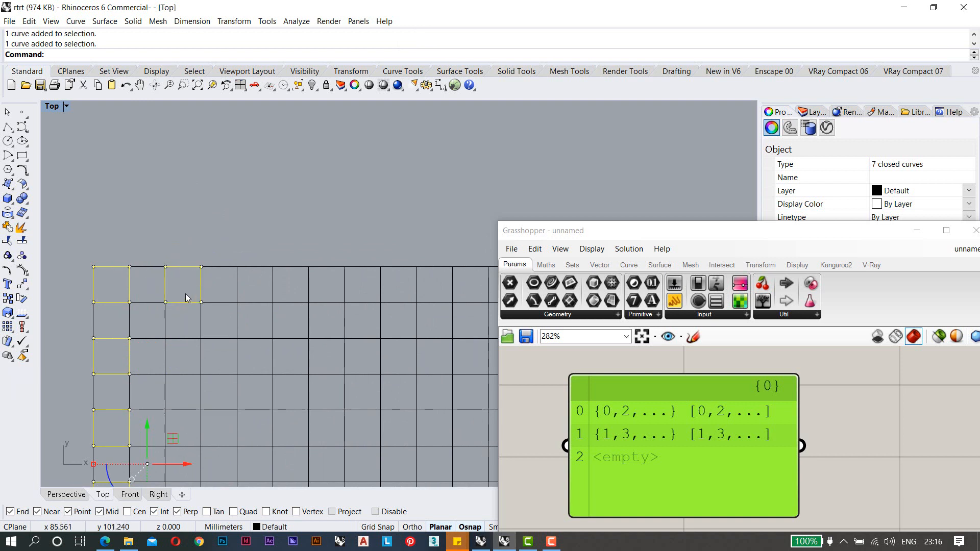
right_click_drag(187, 296, 188, 218)
left_click_drag(162, 259, 210, 376, "shift")
right_click_drag(209, 378, 219, 250)
left_click_drag(168, 271, 212, 402, "shift")
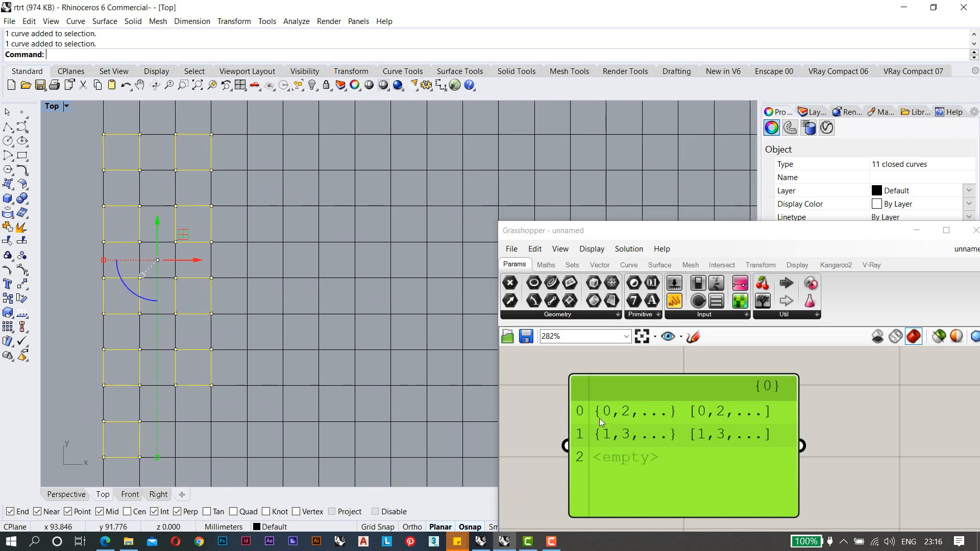
Create a new layer and move the selected squares of the first and third columns onto it.
scroll(264, 241, "down", 5)
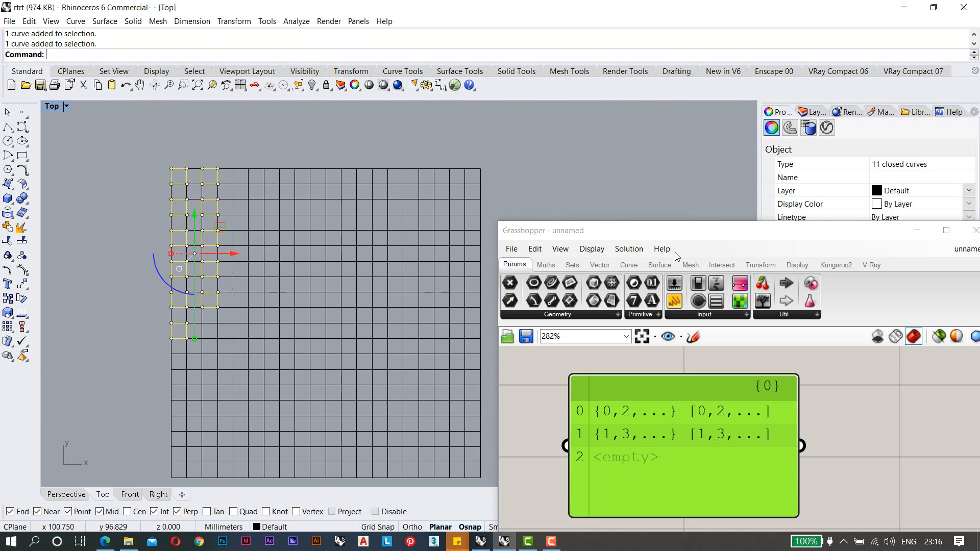
left_click(801, 112)
right_click(801, 172)
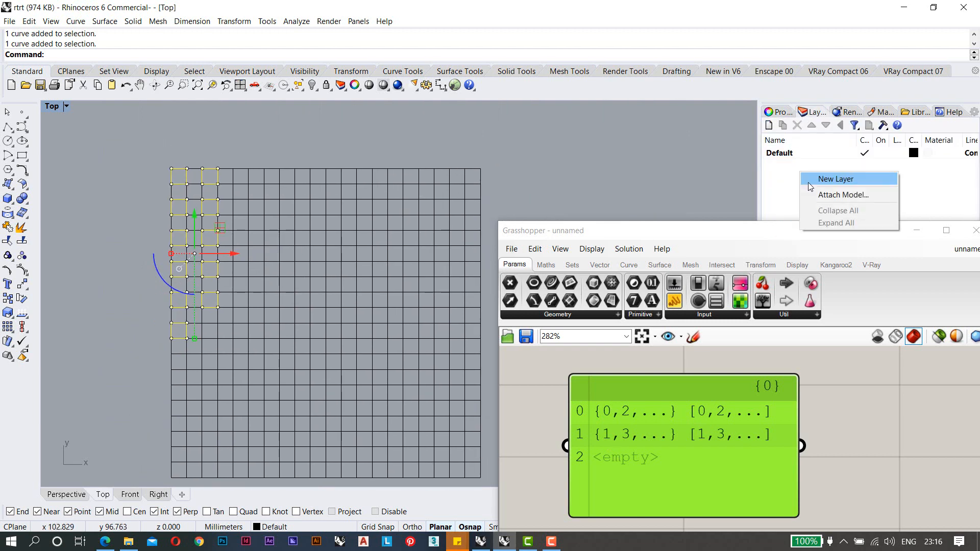
left_click(806, 177)
right_click(800, 172)
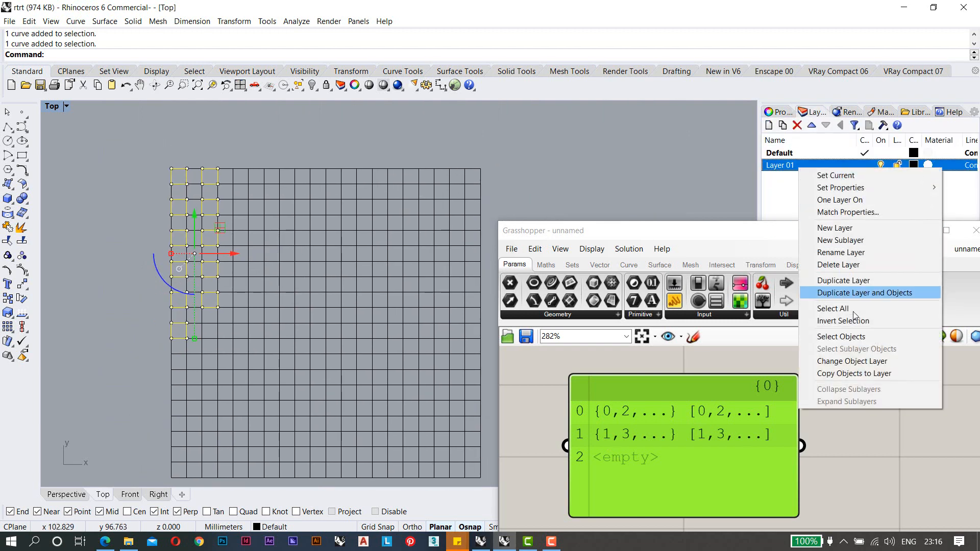
left_click(868, 357)
Set the new layer's color to red and clear the selection.
left_click(914, 165)
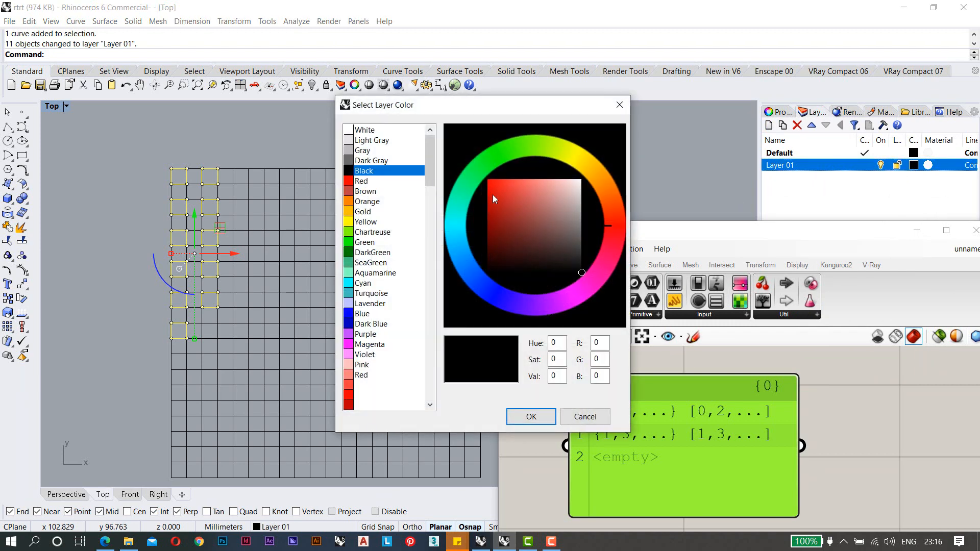
left_click(488, 188)
left_click(531, 417)
left_click(282, 147)
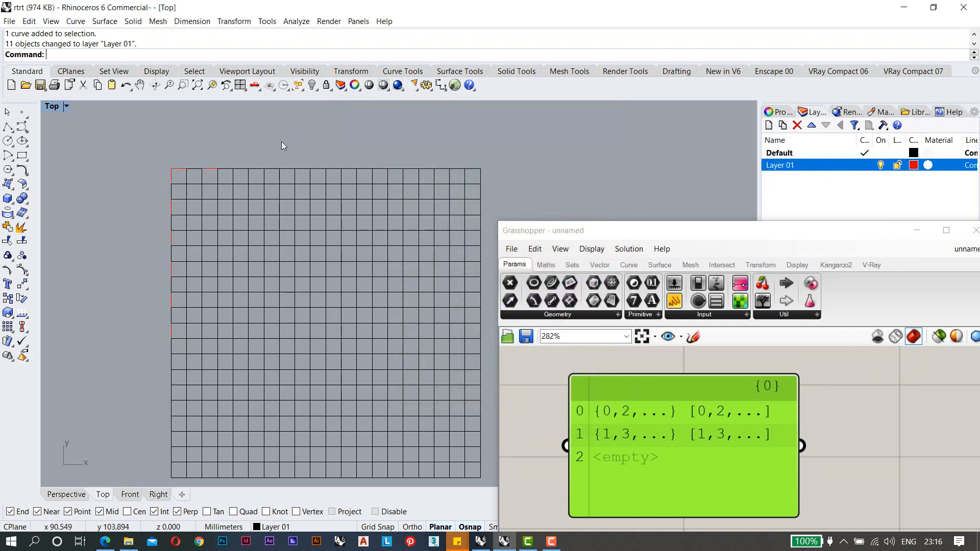
Select every other square down the grid's second column, starting in the second row, for four squares.
right_click_drag(212, 194, 220, 195)
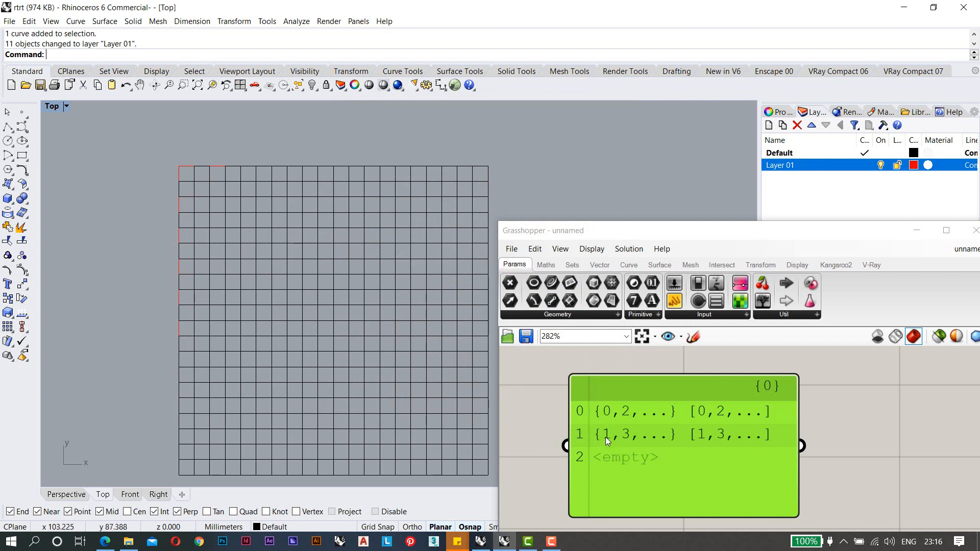
scroll(215, 184, "up", 4)
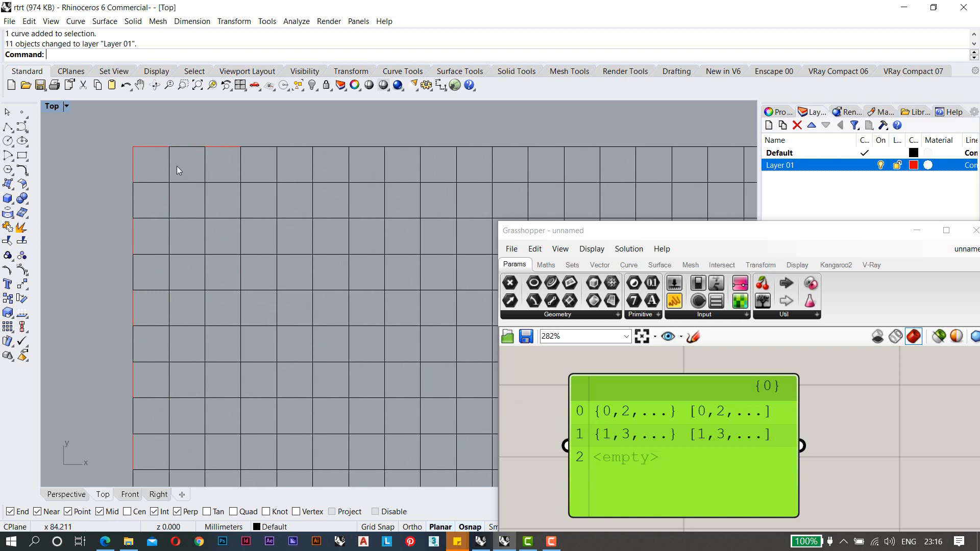
left_click_drag(162, 171, 213, 233)
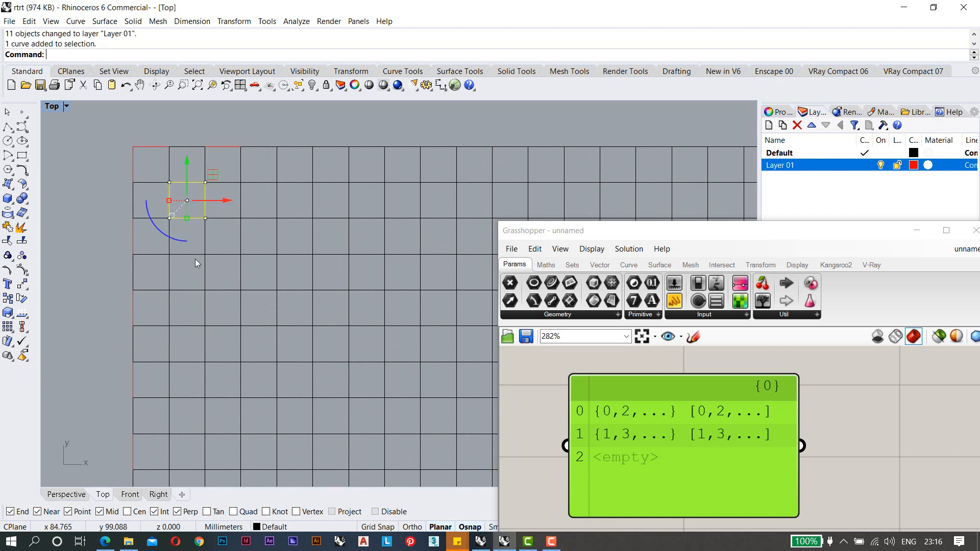
left_click_drag(158, 243, 211, 305)
right_click_drag(211, 305, 213, 269)
left_click_drag(162, 280, 220, 341)
left_click_drag(159, 351, 225, 409)
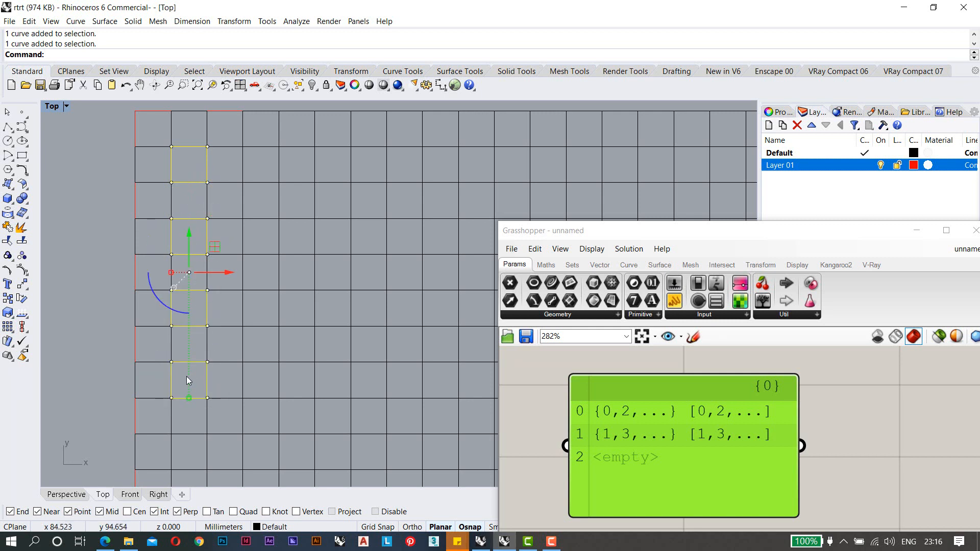
Add every other square of the grid's fourth column to the selection, starting in the second row, for four squares.
scroll(258, 338, "down", 1)
scroll(221, 245, "up", 2)
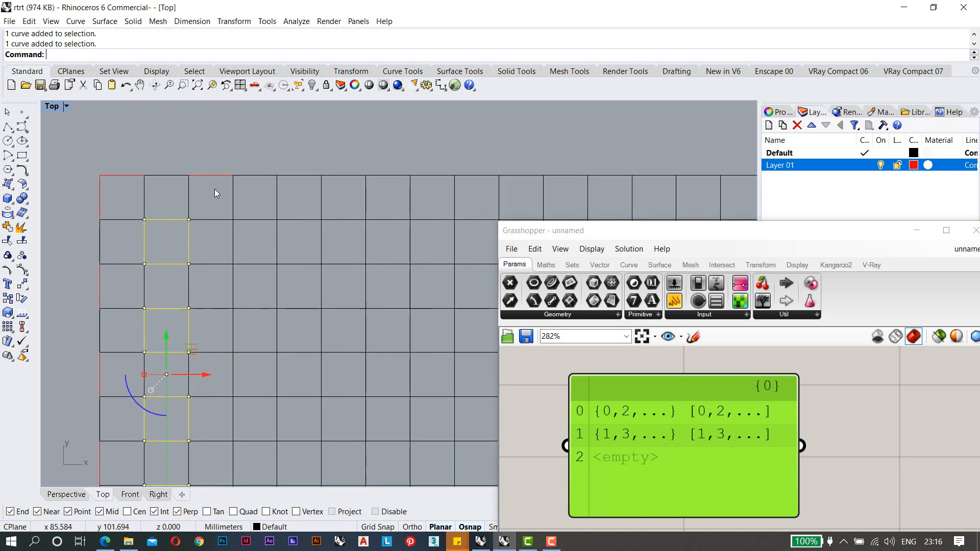
left_click_drag(219, 212, 292, 276, "shift")
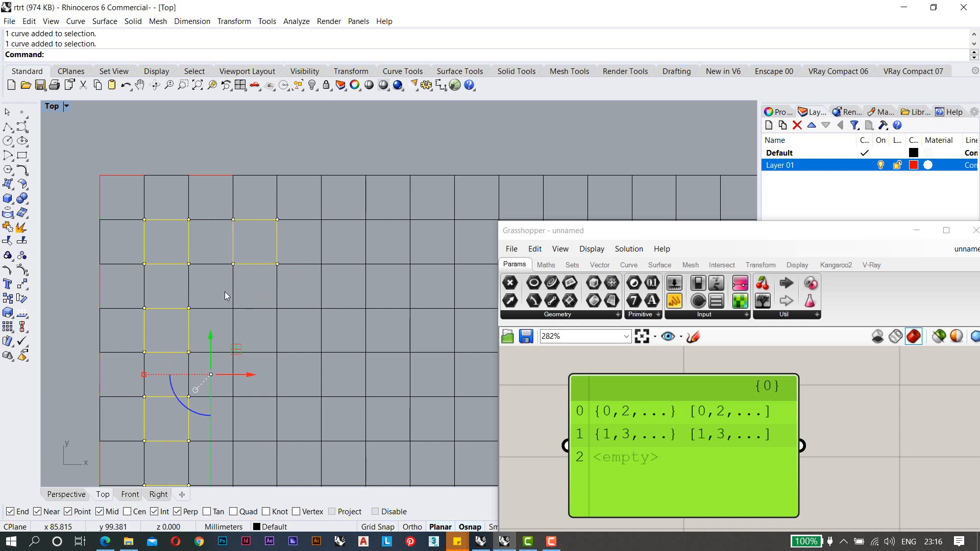
left_click_drag(221, 292, 283, 367, "shift")
right_click_drag(284, 367, 271, 246)
left_click_drag(208, 269, 279, 335, "shift")
left_click_drag(203, 353, 272, 420, "shift")
scroll(300, 305, "down", 8)
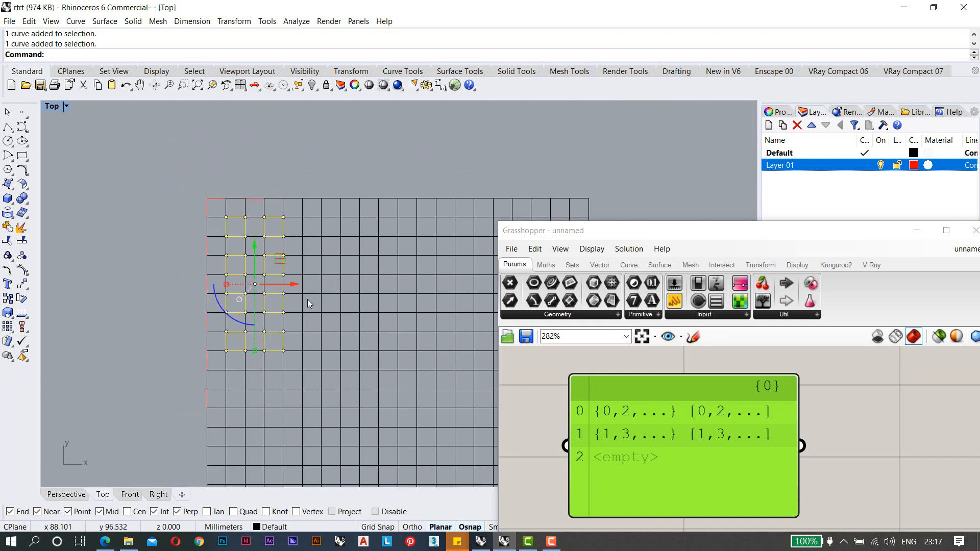
Move the selected alternating squares of the second and fourth columns onto Layer 01.
right_click_drag(307, 300, 272, 317)
right_click(813, 170)
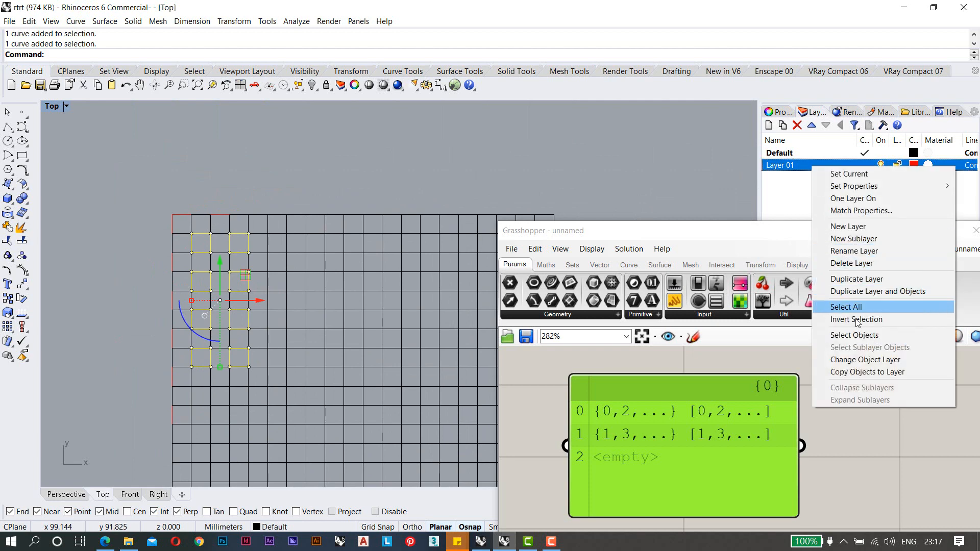
left_click(827, 359)
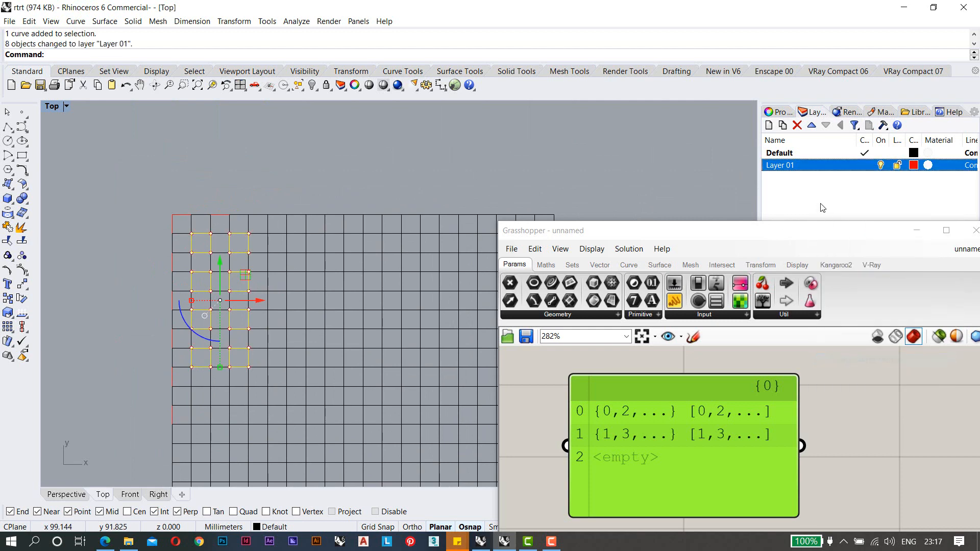
Select all objects on Layer 01 and move them out of the grid, above its top edge.
right_click(817, 170)
left_click(847, 335)
scroll(269, 224, "down", 3)
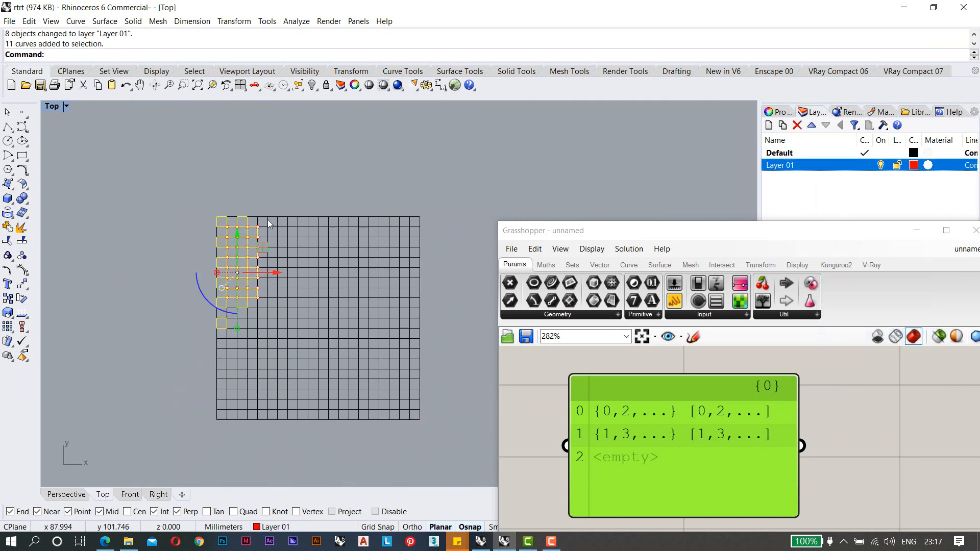
right_click_drag(268, 221, 299, 289)
left_click_drag(267, 303, 264, 149)
scroll(335, 174, "up", 4)
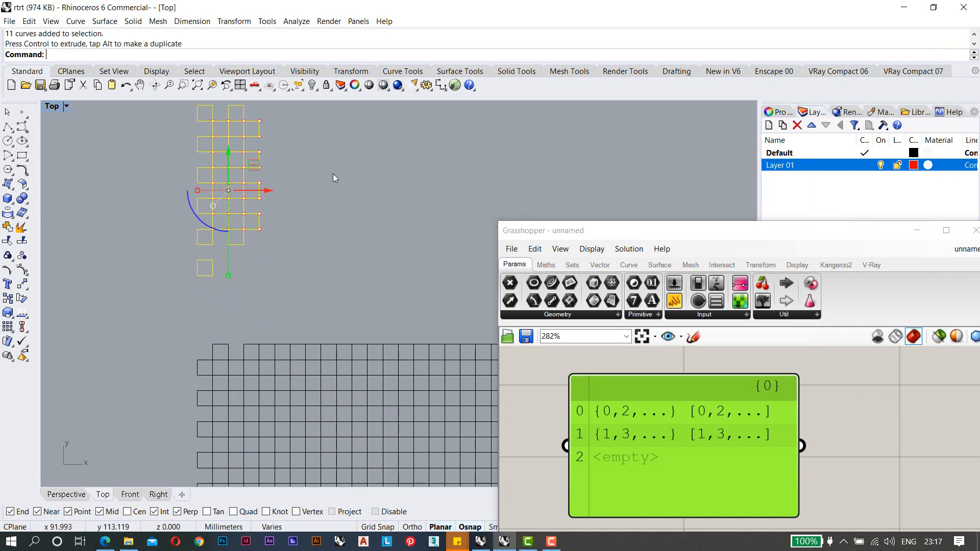
scroll(334, 178, "up", 5)
Examine the alternating pattern by picking individual red squares in the first, third and fourth columns, ending with nothing selected.
left_click(243, 169)
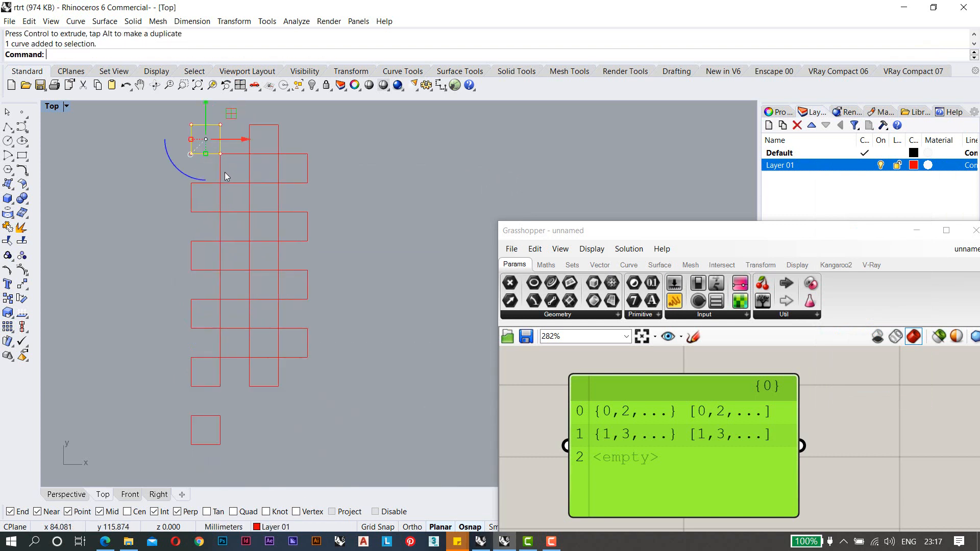
left_click(244, 153)
left_click(250, 138)
left_click(279, 174)
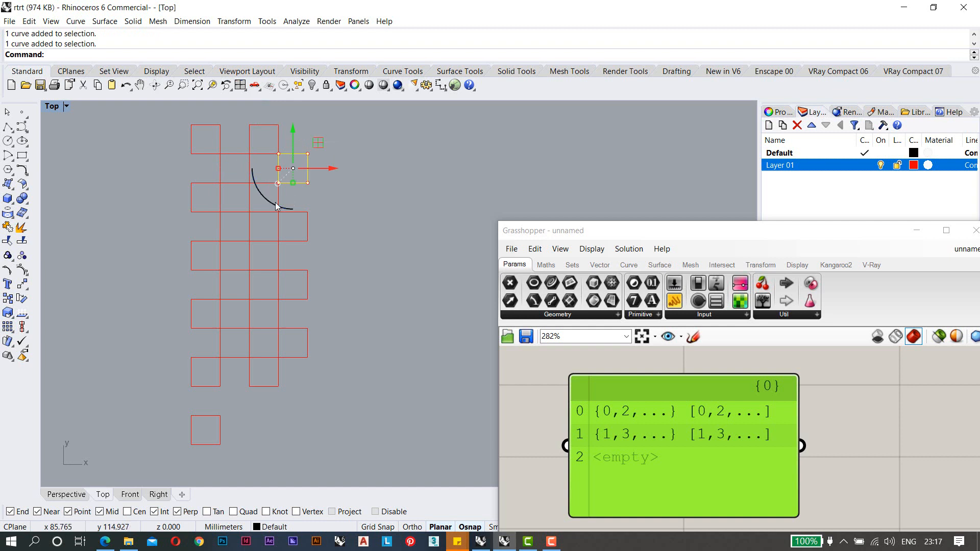
scroll(281, 232, "down", 5)
left_click(322, 265)
right_click_drag(343, 265, 333, 227)
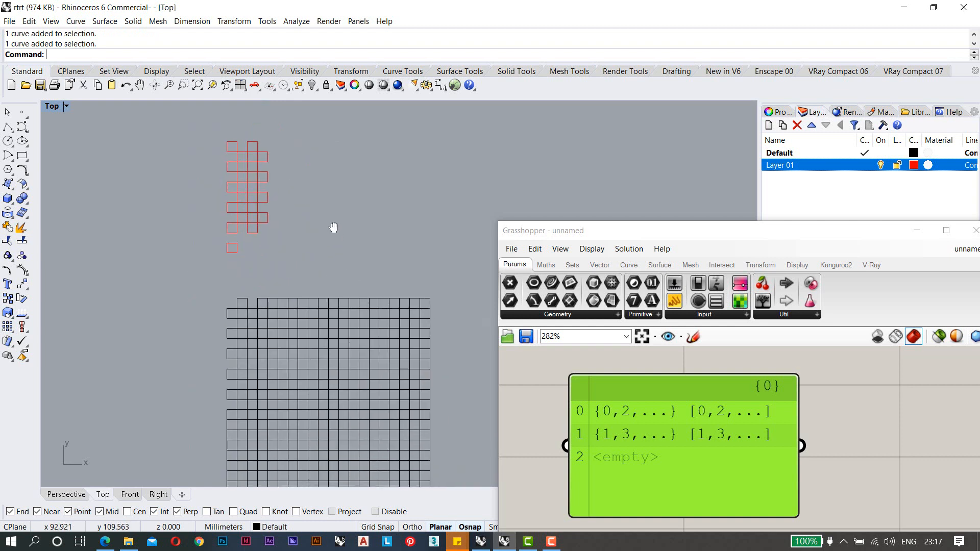
Undo the move of the red squares so they return to the grid.
key("ctrl+z")
scroll(334, 230, "down", 5)
scroll(632, 405, "down", 5)
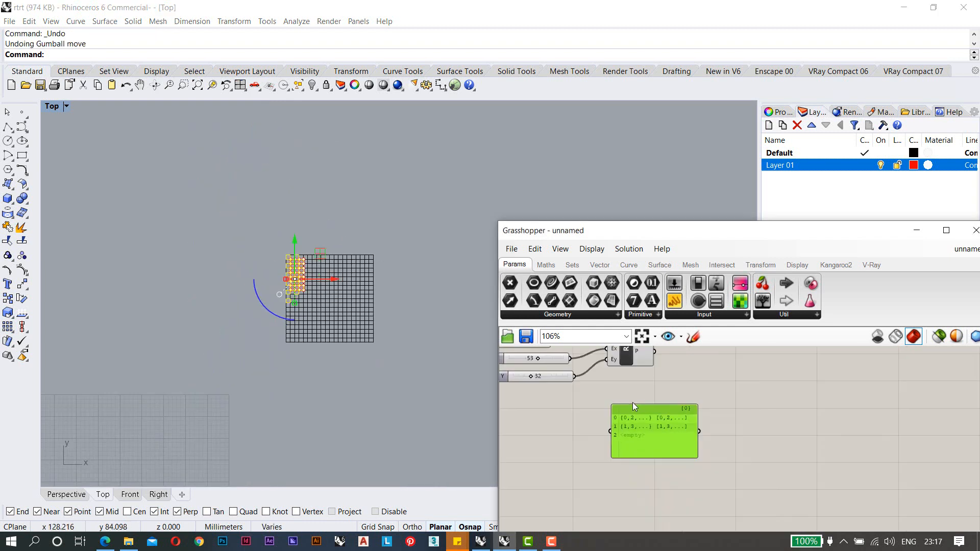
Connect the mask panel with {0,2,...} [0,2,...] and {1,3,...} [1,3,...] to the M input of the Split Tree component.
scroll(633, 407, "down", 3)
right_click_drag(678, 395, 650, 448)
scroll(676, 428, "up", 4)
left_click(585, 422)
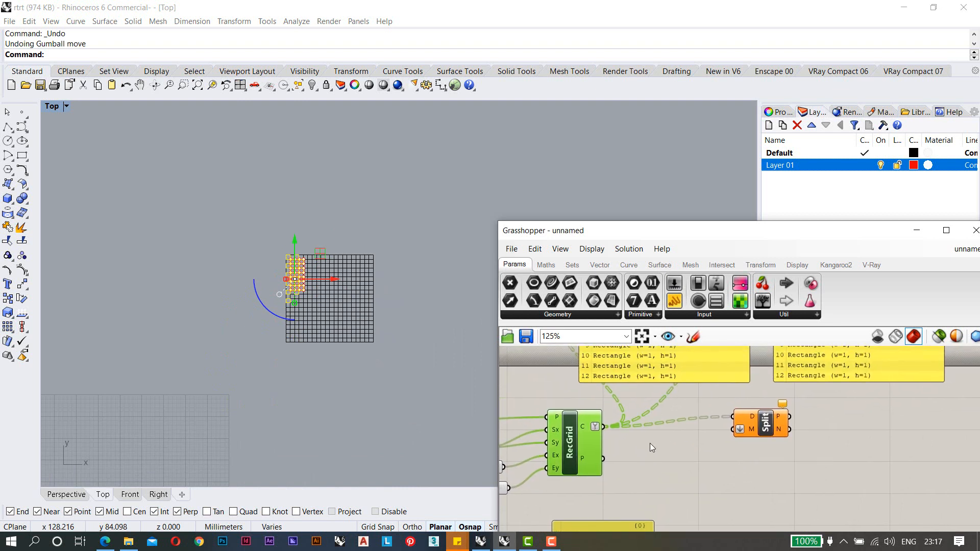
right_click_drag(695, 421, 672, 464)
left_click_drag(679, 228, 498, 77)
right_click_drag(477, 322, 544, 323)
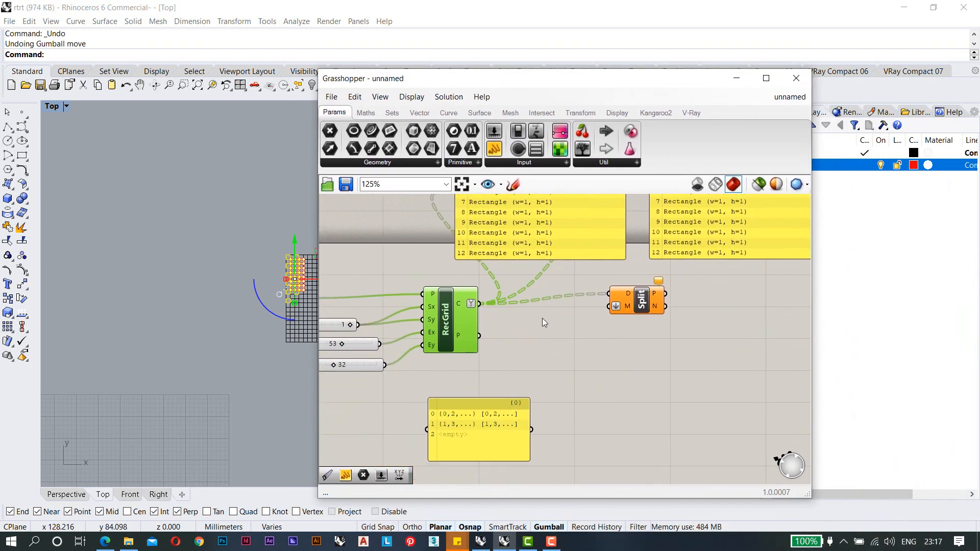
left_click(640, 303)
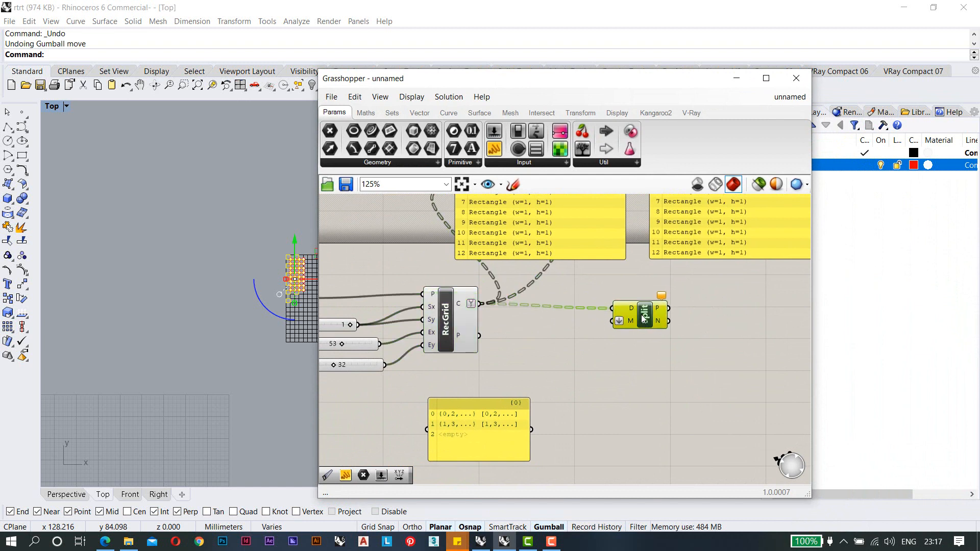
right_click_drag(575, 375, 566, 334)
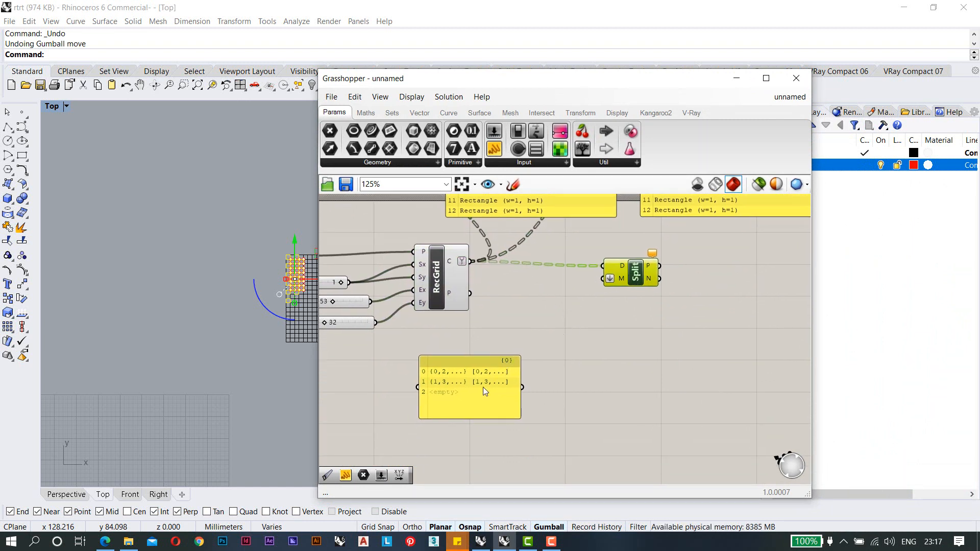
left_click_drag(485, 391, 606, 279)
Duplicate the rectangle list panel and place the copy beside the existing panels.
right_click_drag(674, 278, 587, 439)
left_click_drag(612, 341, 778, 325)
key("ctrl+c")
key("ctrl+v")
scroll(518, 320, "down", 2)
scroll(597, 330, "up", 2)
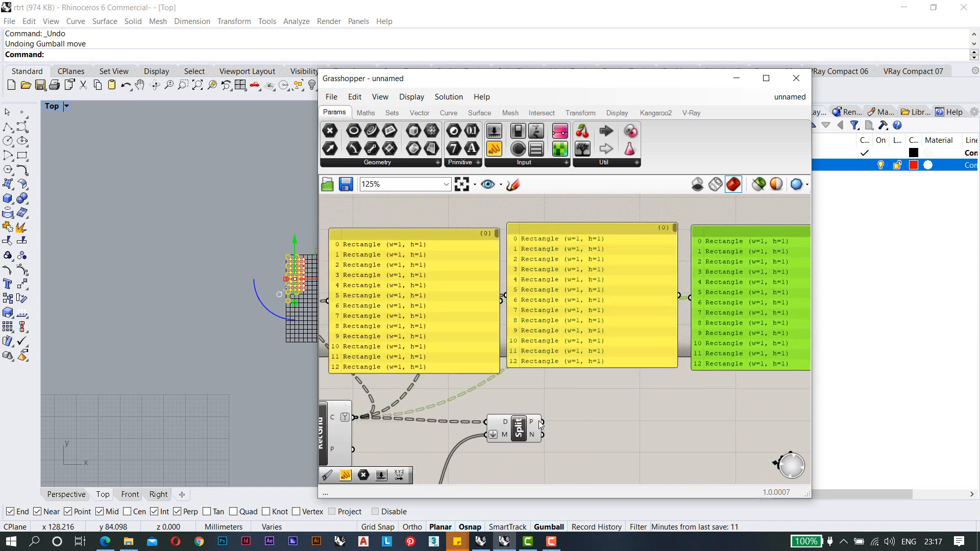
Connect Split Tree's P output to the new panel and check its list for null entries.
scroll(541, 424, "up", 4)
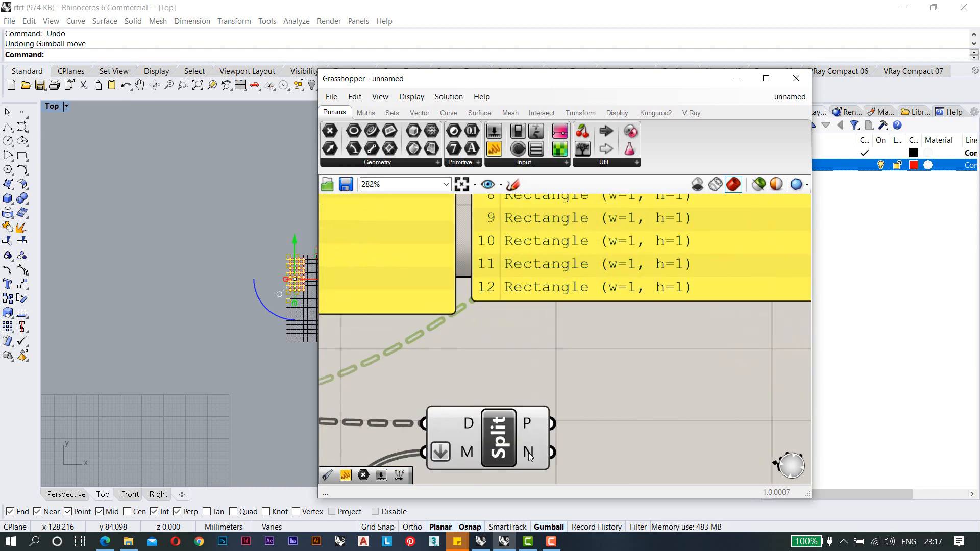
scroll(529, 456, "down", 4)
left_click_drag(440, 427, 615, 281)
scroll(551, 240, "up", 2)
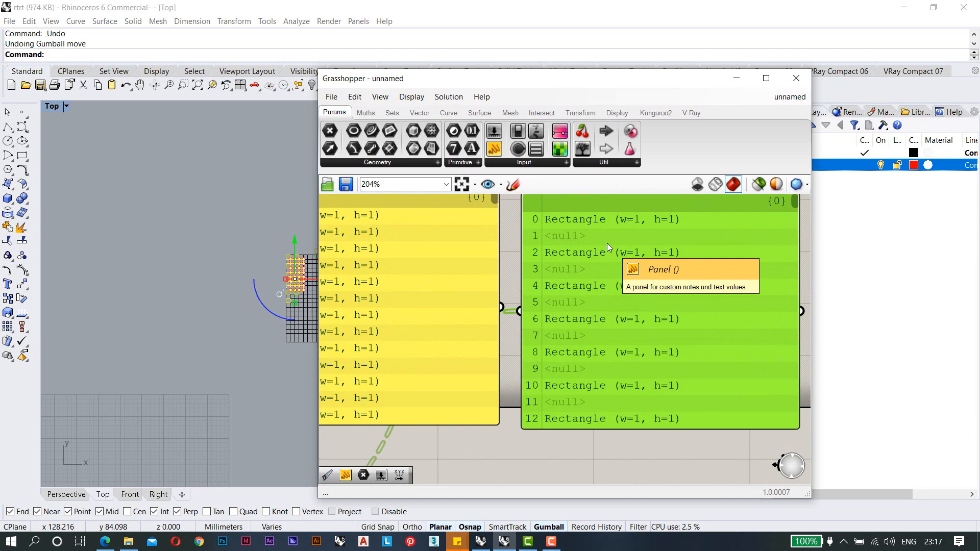
scroll(597, 260, "down", 2)
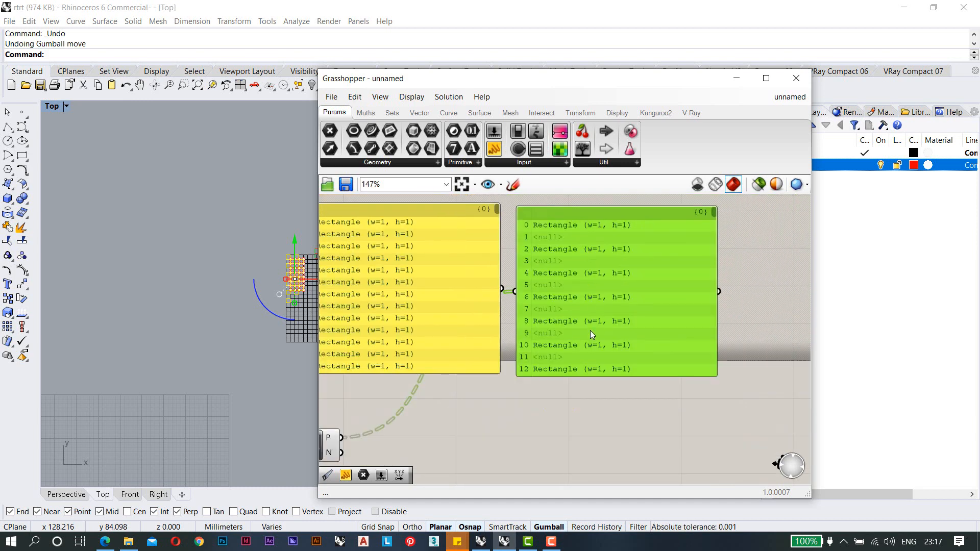
scroll(574, 238, "up", 4)
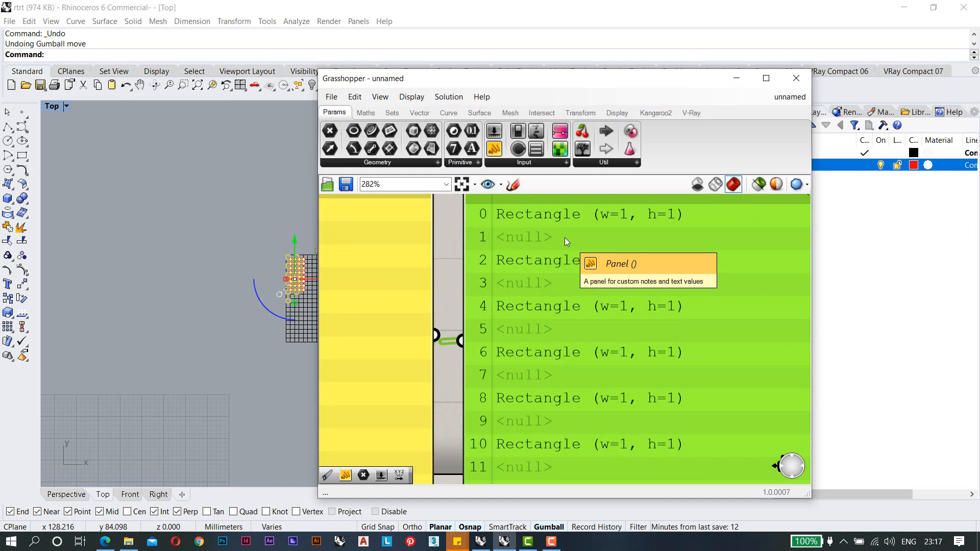
scroll(574, 238, "down", 6)
scroll(438, 376, "up", 4)
Add a Clean Tree component after Split Tree and connect the P output to its T input.
left_click(380, 360)
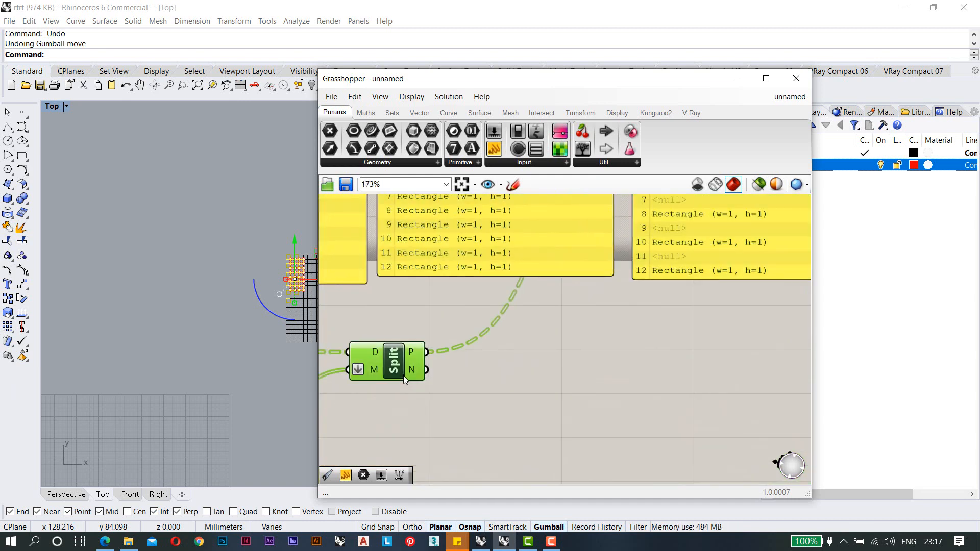
double_click(556, 401)
type("clean")
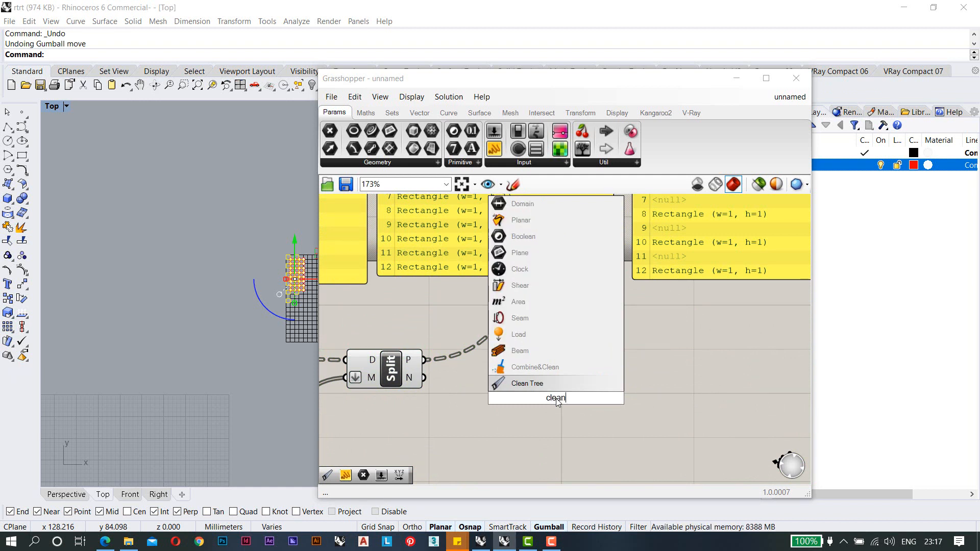
left_click(544, 384)
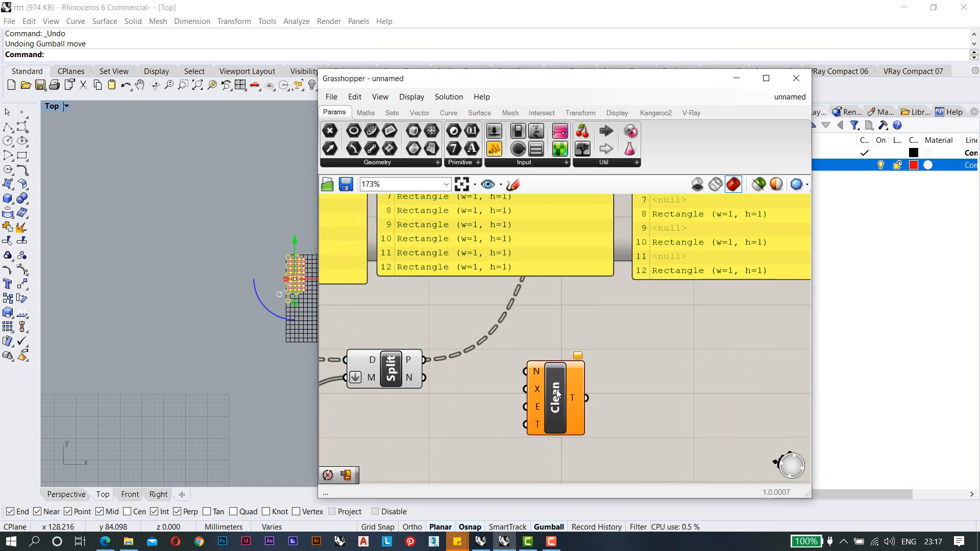
left_click_drag(420, 364, 568, 414)
scroll(568, 415, "up", 5)
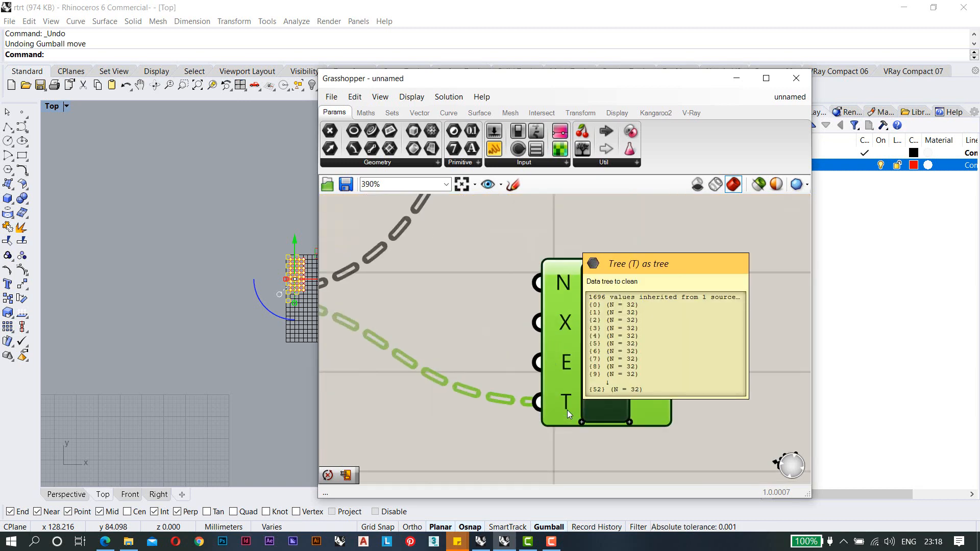
scroll(568, 414, "down", 7)
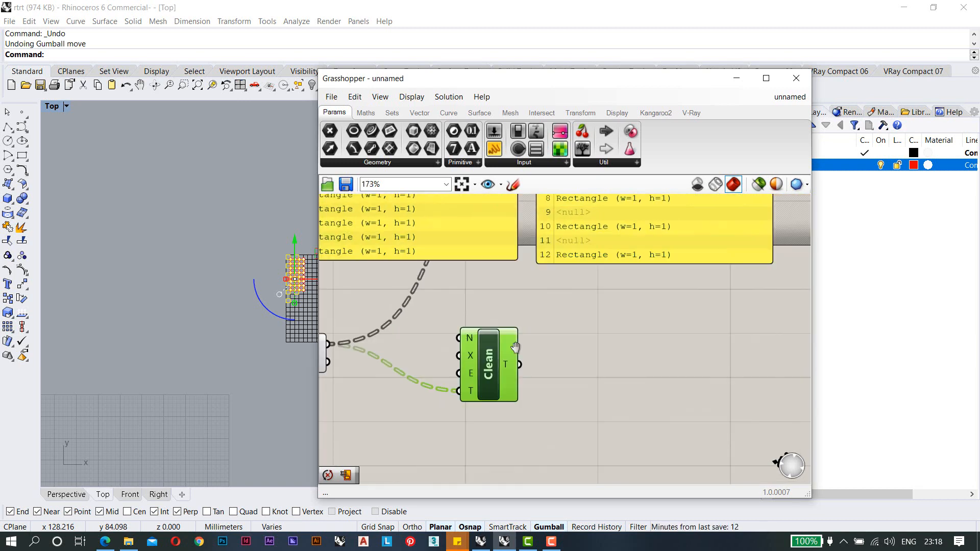
Duplicate the split result panel, place the copy beside it and connect Clean Tree's T output to the copy.
left_click(547, 297)
key("ctrl+c")
key("ctrl+v")
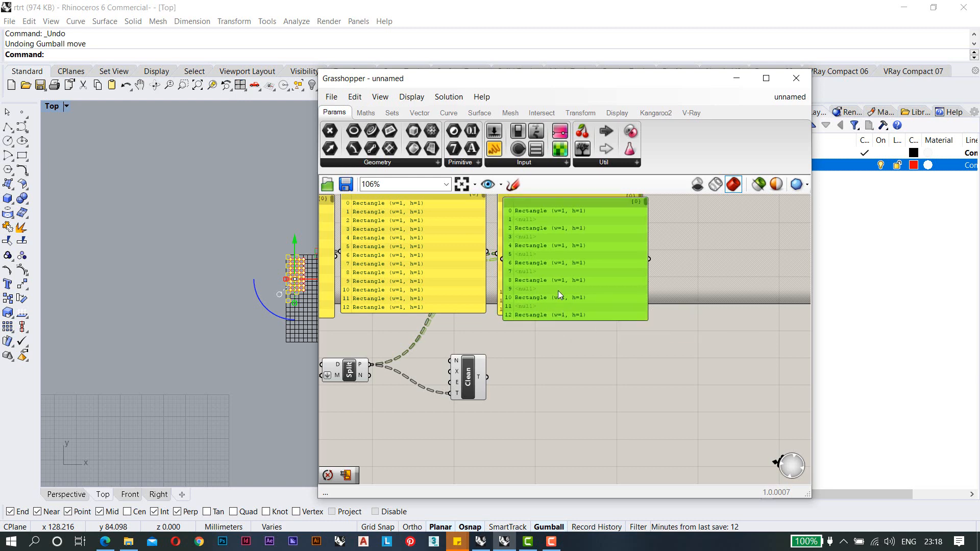
left_click_drag(560, 293, 742, 288)
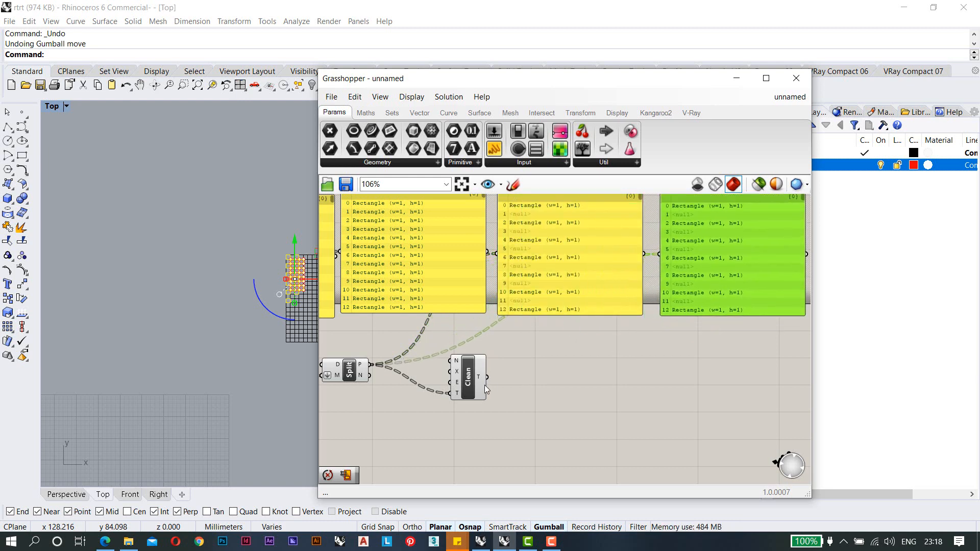
left_click_drag(487, 377, 659, 254)
right_click_drag(736, 213, 600, 253)
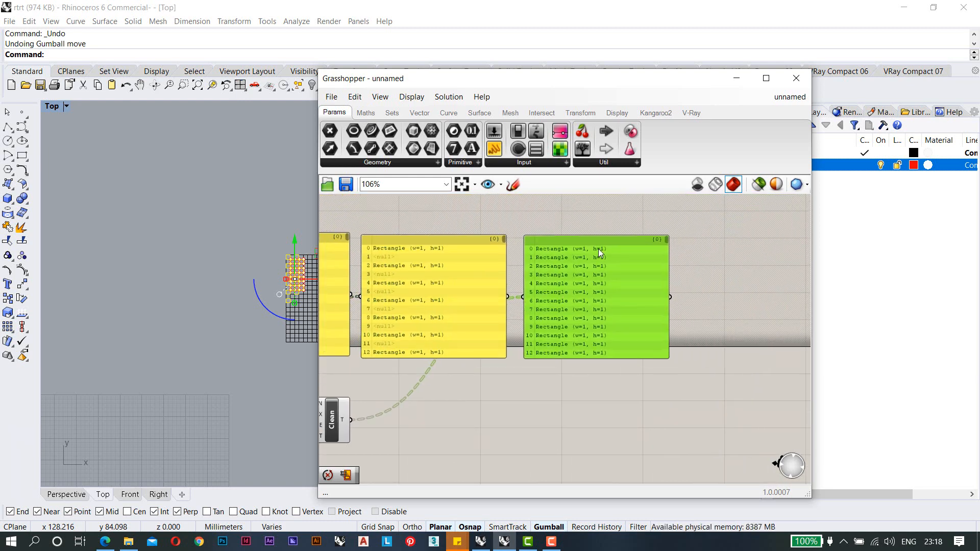
scroll(599, 253, "up", 2)
scroll(624, 298, "up", 1)
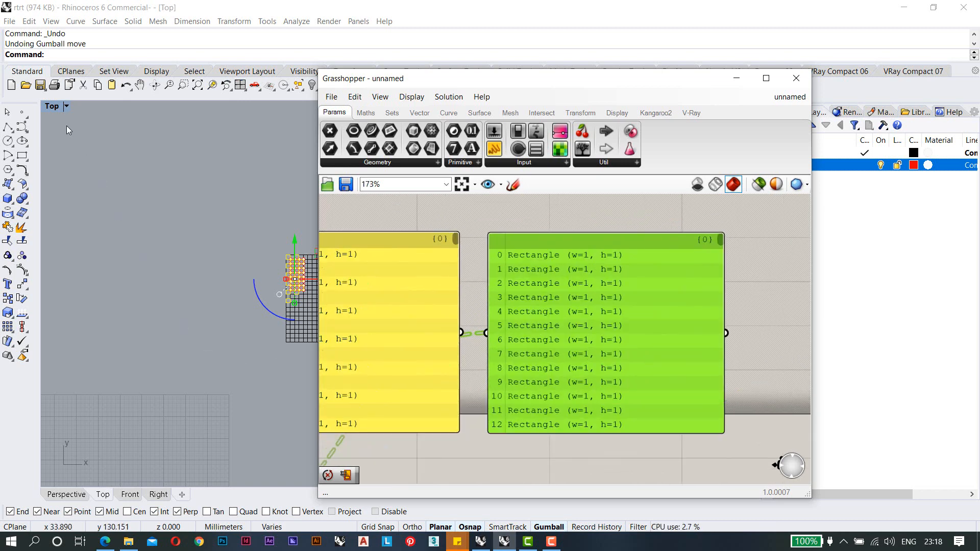
Maximize the Perspective viewport and move the Grasshopper window aside to uncover the gridded wall.
double_click(52, 107)
left_click_drag(373, 83, 515, 85)
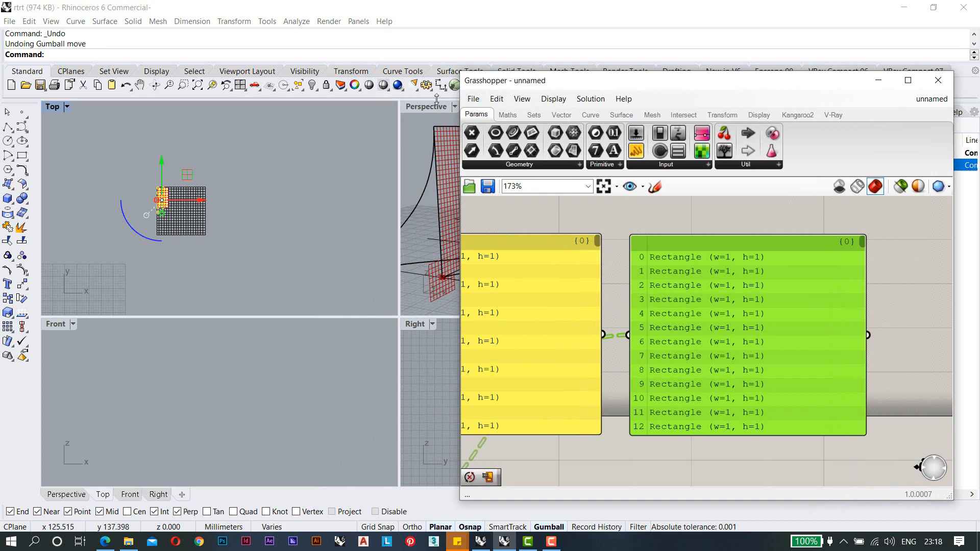
double_click(416, 106)
scroll(128, 341, "down", 2)
scroll(160, 305, "up", 8)
scroll(216, 306, "down", 7)
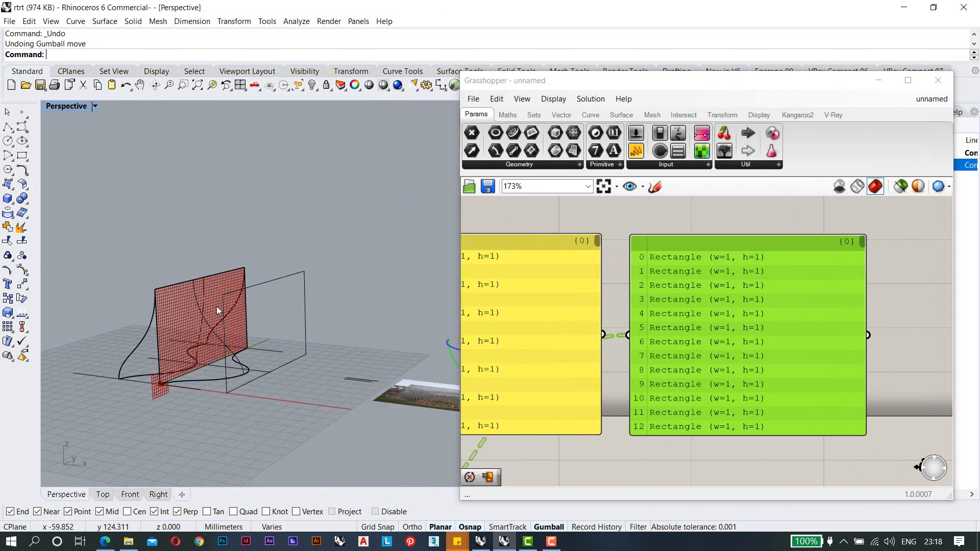
scroll(195, 305, "up", 5)
scroll(797, 219, "down", 4)
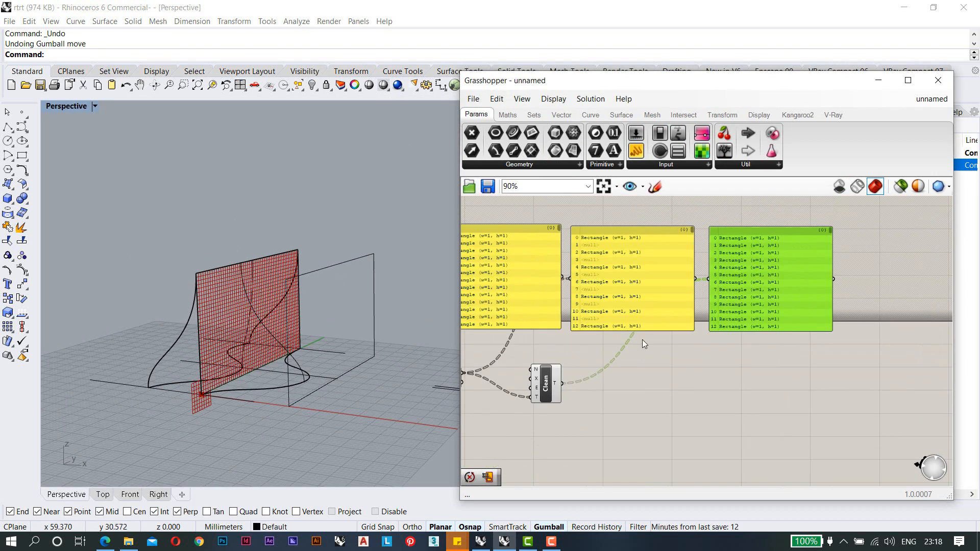
Highlight the Clean Tree component's geometry and examine its rectangles on the wall in the Perspective viewport.
scroll(556, 396, "up", 3)
left_click(535, 389)
scroll(230, 307, "up", 2)
scroll(170, 274, "up", 2)
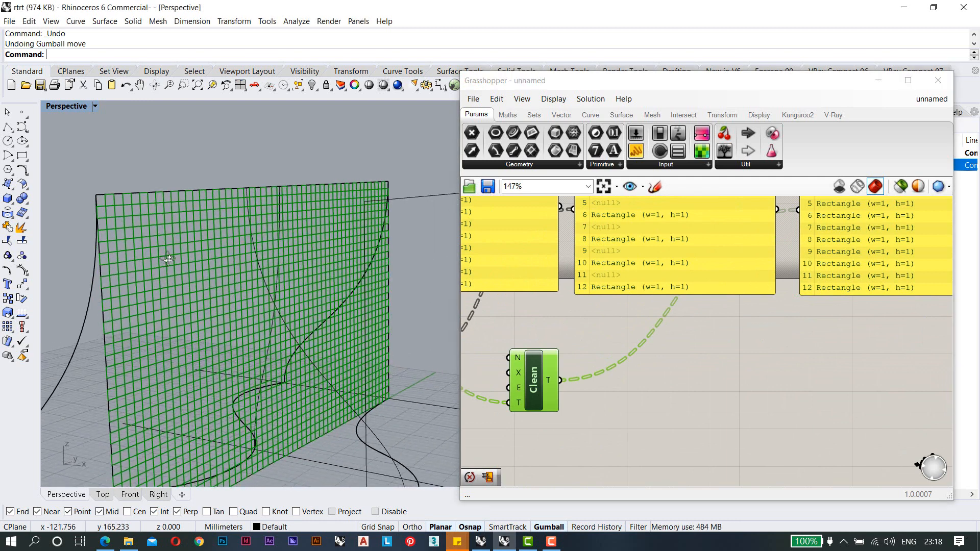
scroll(138, 234, "up", 2)
scroll(105, 198, "up", 2)
scroll(179, 241, "down", 4)
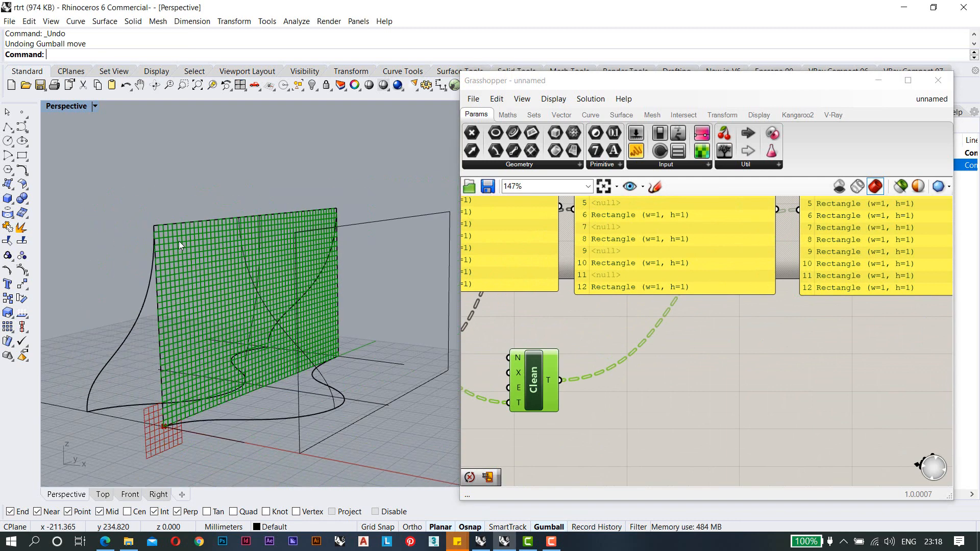
scroll(179, 241, "down", 1)
Tidy the definition by moving Split Tree and its mask panel closer to RecGrid and Clean Tree closer to Split Tree.
scroll(676, 376, "down", 3)
right_click_drag(676, 376, 799, 385)
scroll(776, 388, "down", 3)
scroll(598, 387, "up", 3)
right_click_drag(598, 387, 690, 336)
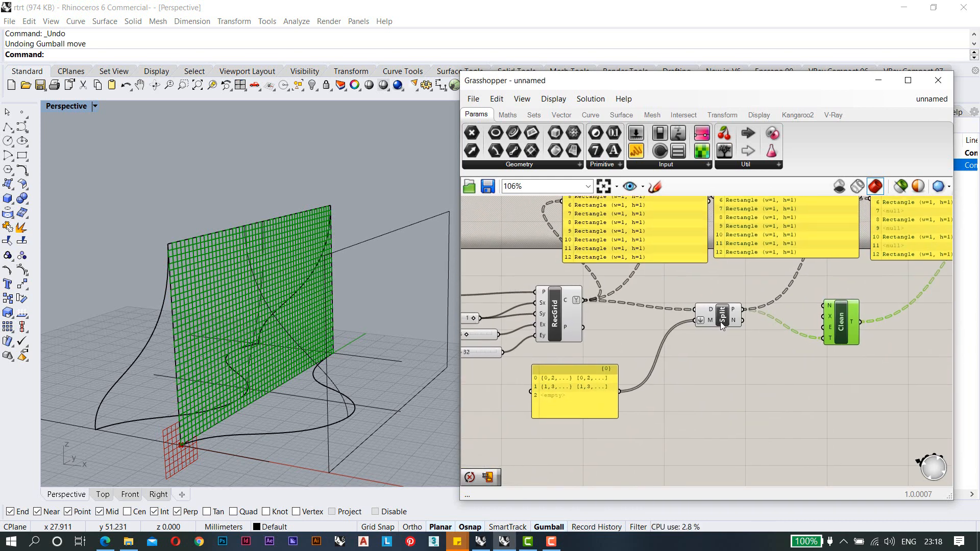
left_click_drag(720, 322, 658, 321)
left_click_drag(575, 392, 550, 387)
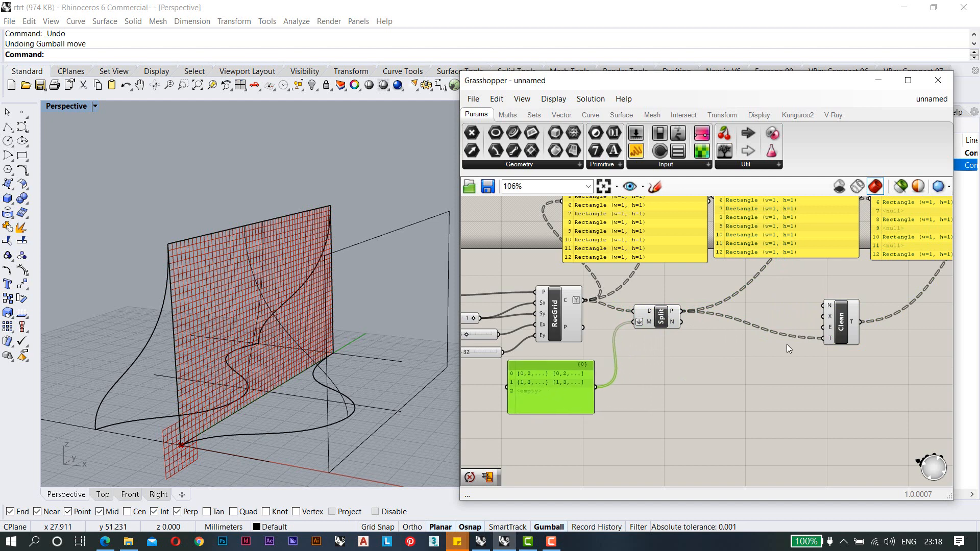
right_click_drag(837, 320, 811, 314)
left_click_drag(817, 329, 747, 328)
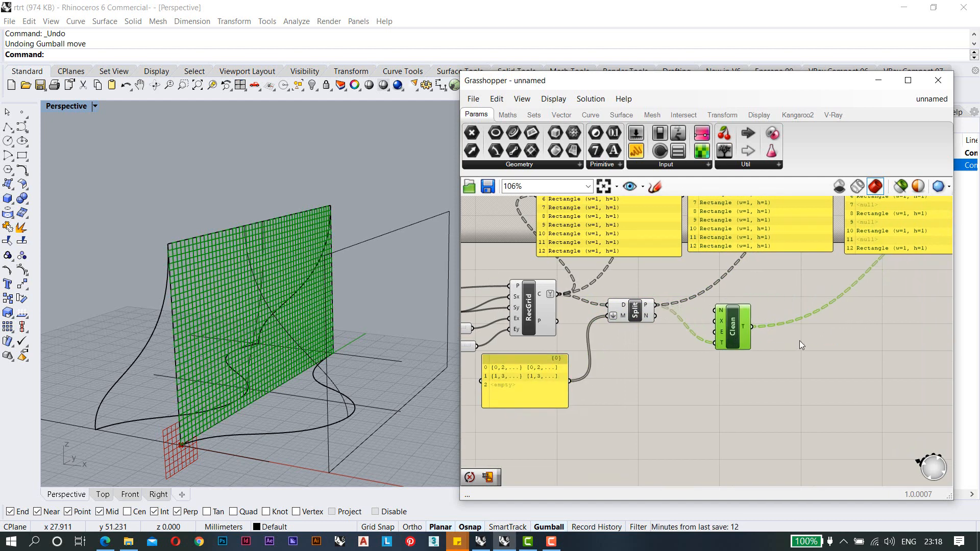
right_click_drag(800, 341, 706, 348)
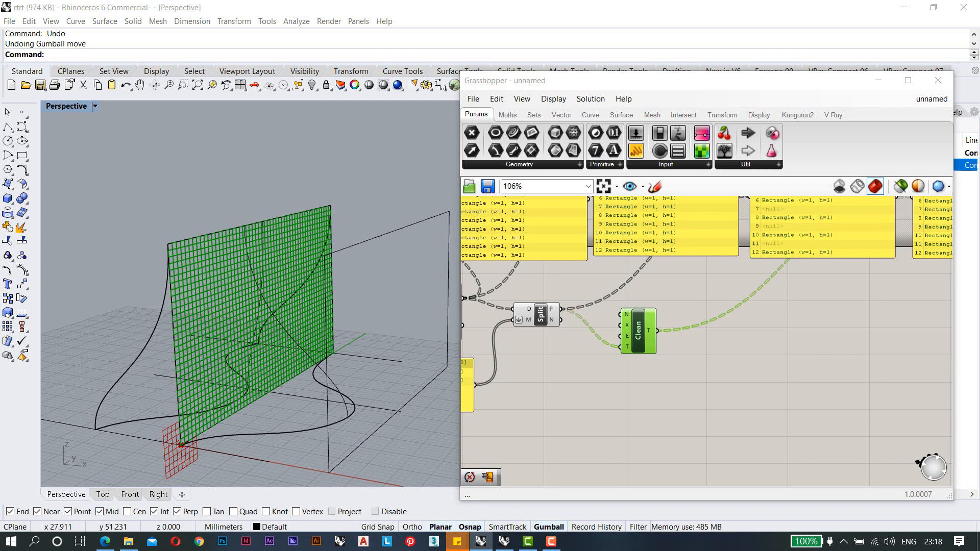
Add a Surface parameter in the empty canvas area below the Extent Y slider.
right_click_drag(676, 379, 755, 375)
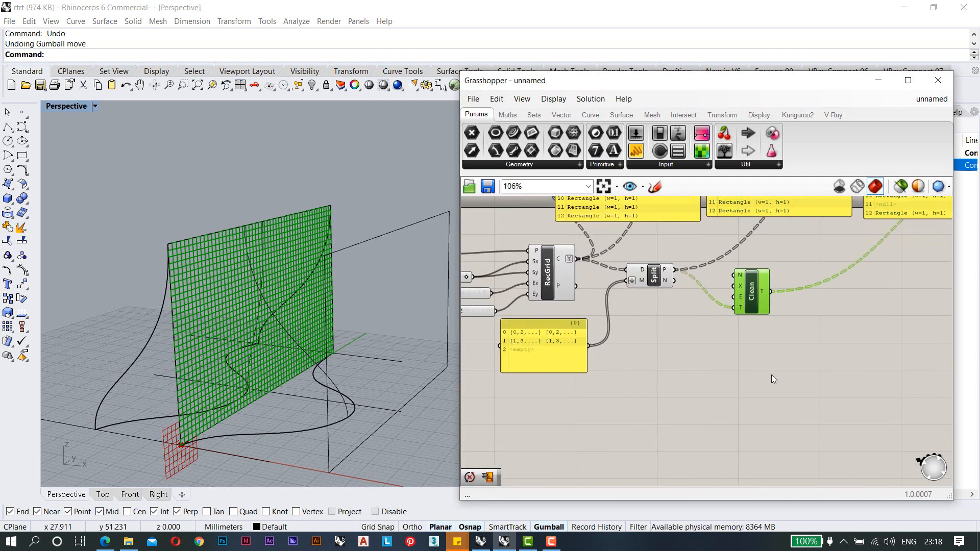
right_click_drag(210, 300, 277, 264)
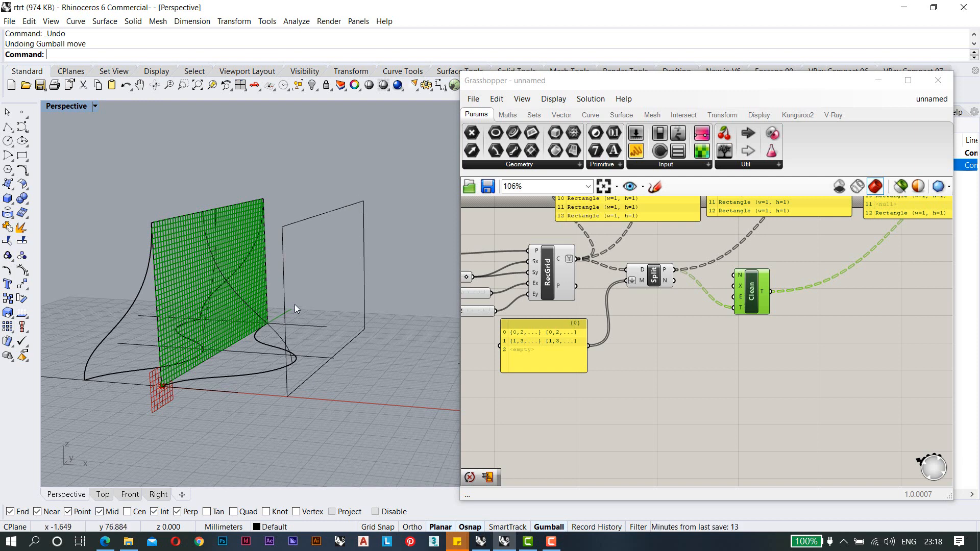
right_click_drag(312, 303, 302, 323)
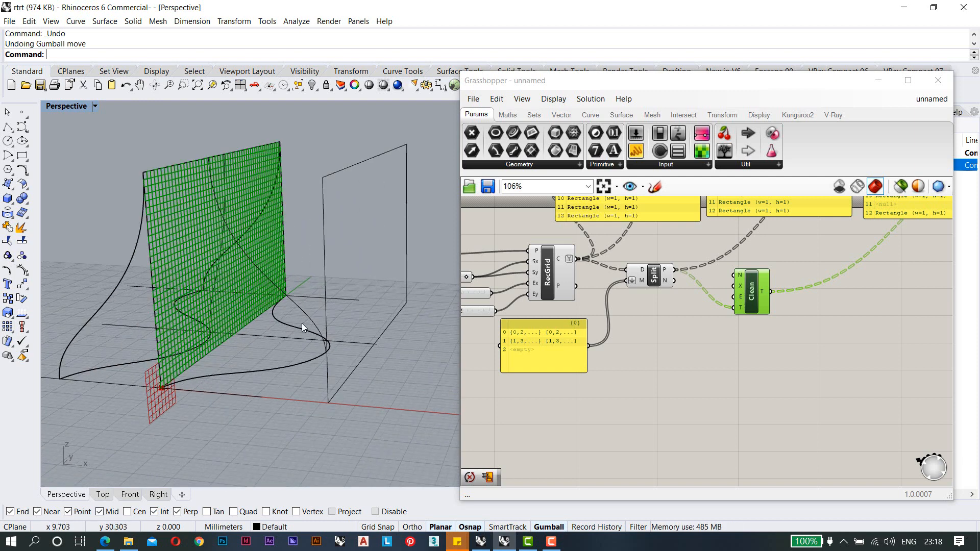
right_click_drag(692, 322, 705, 326)
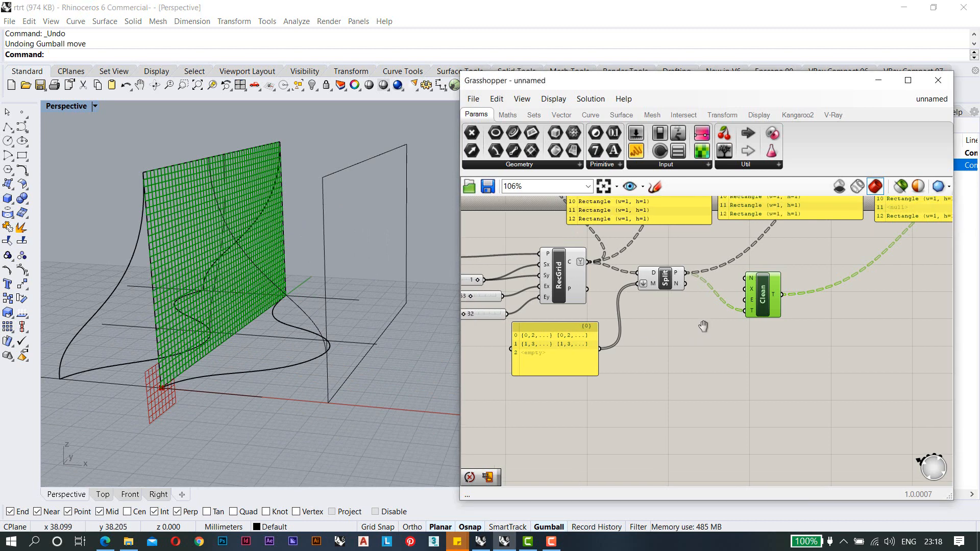
left_click(703, 327)
right_click_drag(679, 365, 766, 328)
scroll(630, 357, "up", 2)
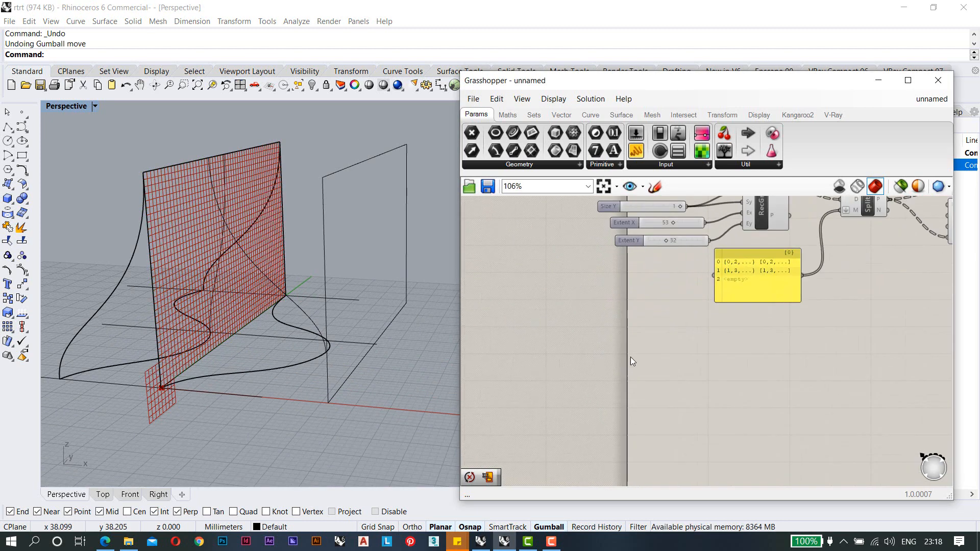
double_click(663, 347)
type("surfac")
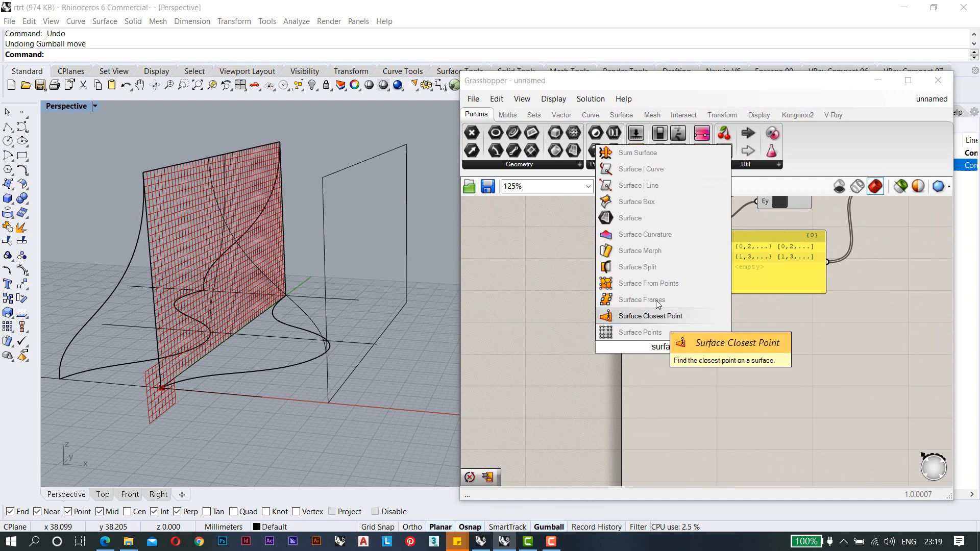
left_click(647, 219)
scroll(671, 334, "up", 2)
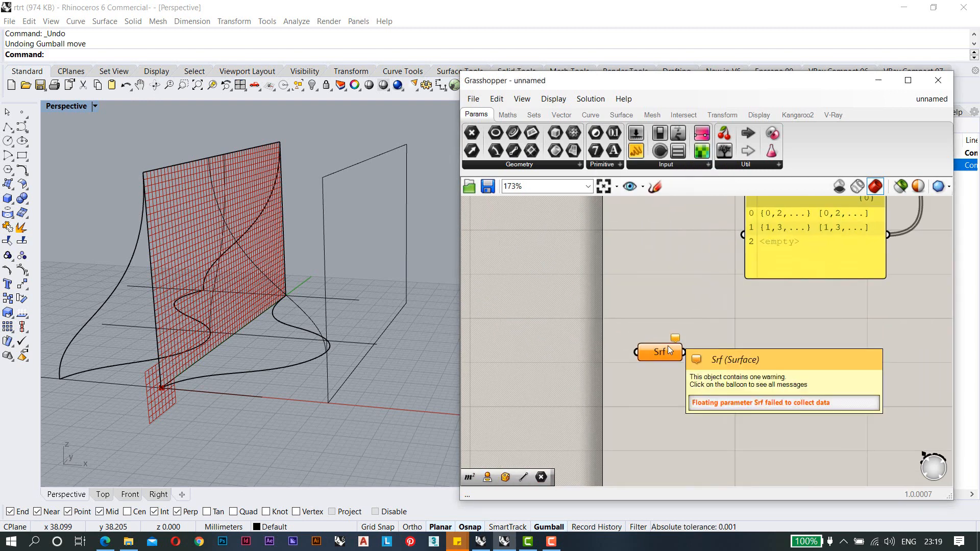
left_click_drag(662, 355, 656, 306)
Reference the curved surface beside the gridded wall in the Surface parameter as a single surface.
right_click(656, 306)
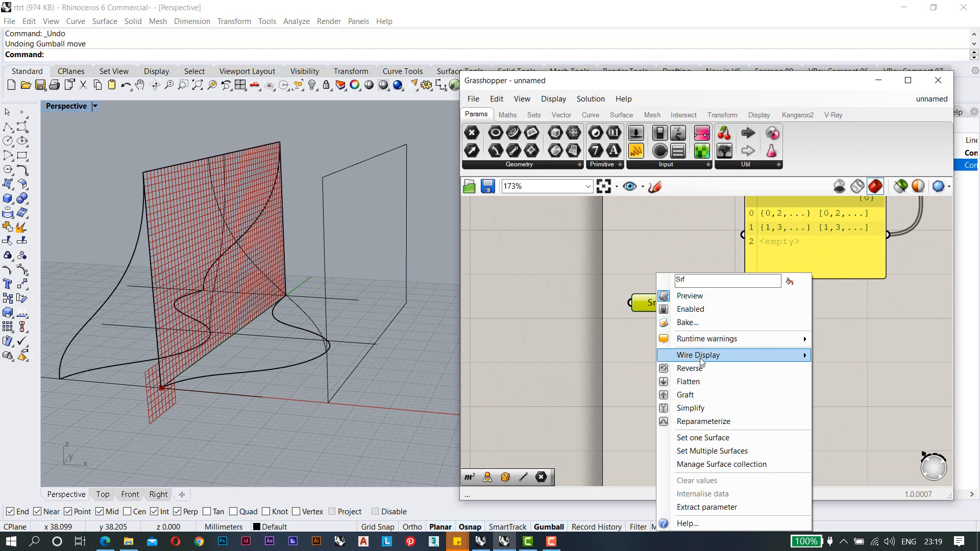
left_click(731, 439)
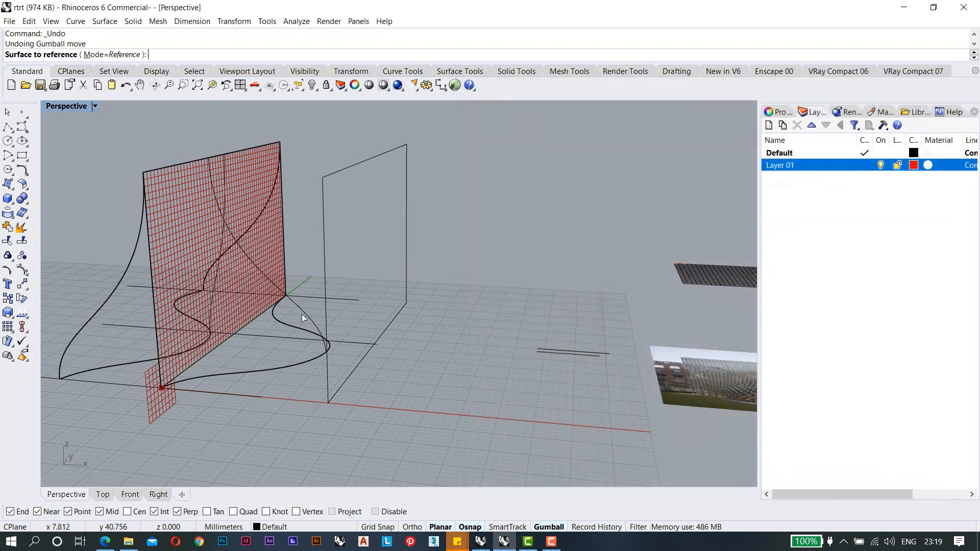
left_click(302, 367)
right_click_drag(301, 367, 270, 244)
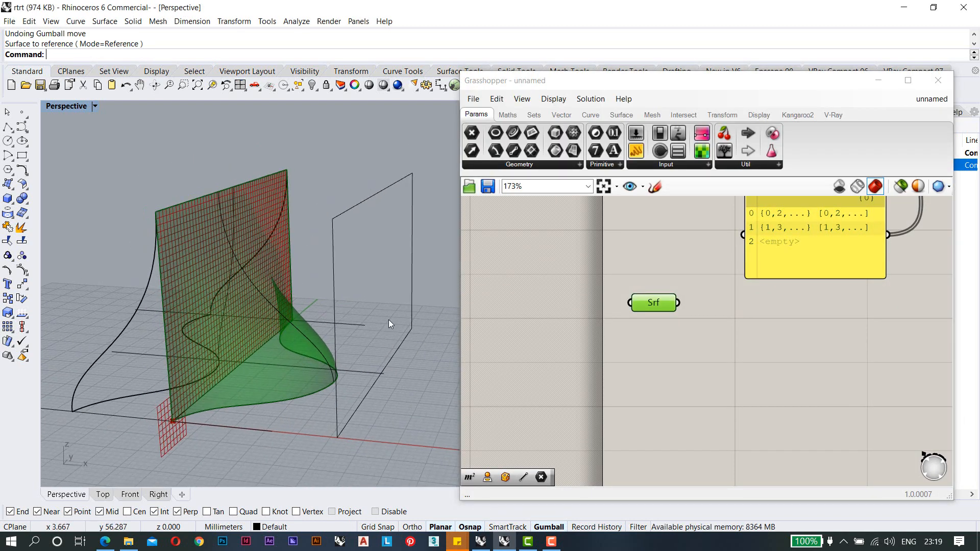
scroll(573, 351, "down", 2)
scroll(571, 348, "down", 1)
key("alt+Tab")
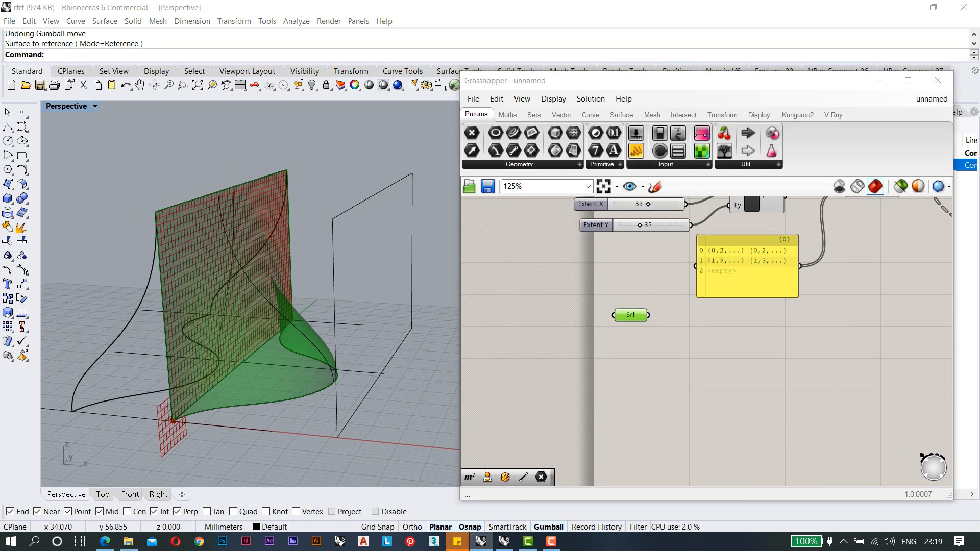
Add a Bounding Box component next to the Surface parameter.
scroll(667, 338, "up", 2)
double_click(667, 338)
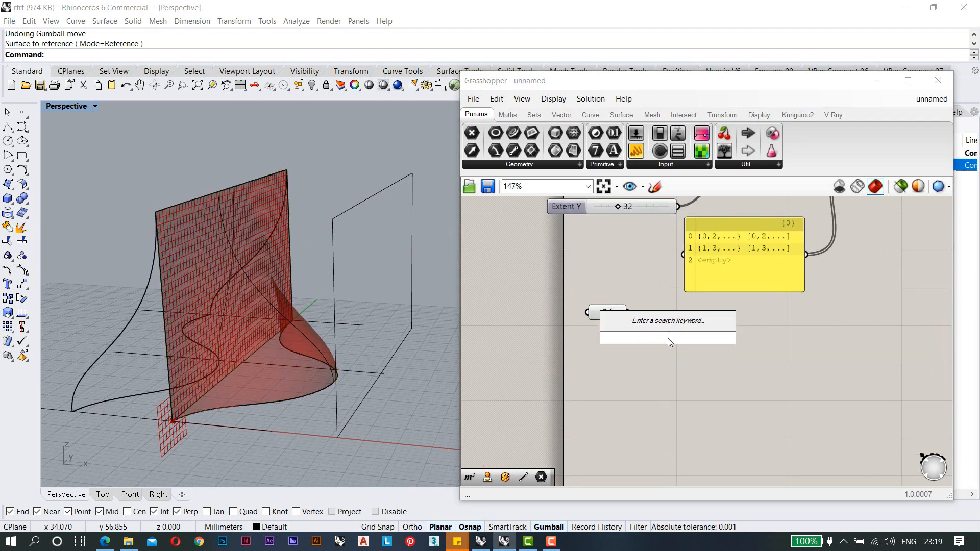
type("bbo")
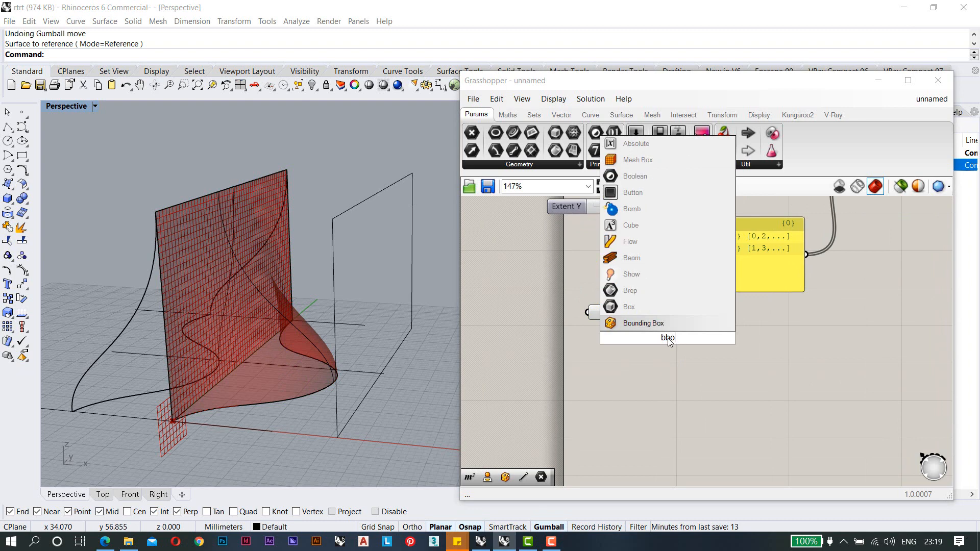
left_click(665, 329)
right_click_drag(693, 284, 632, 332)
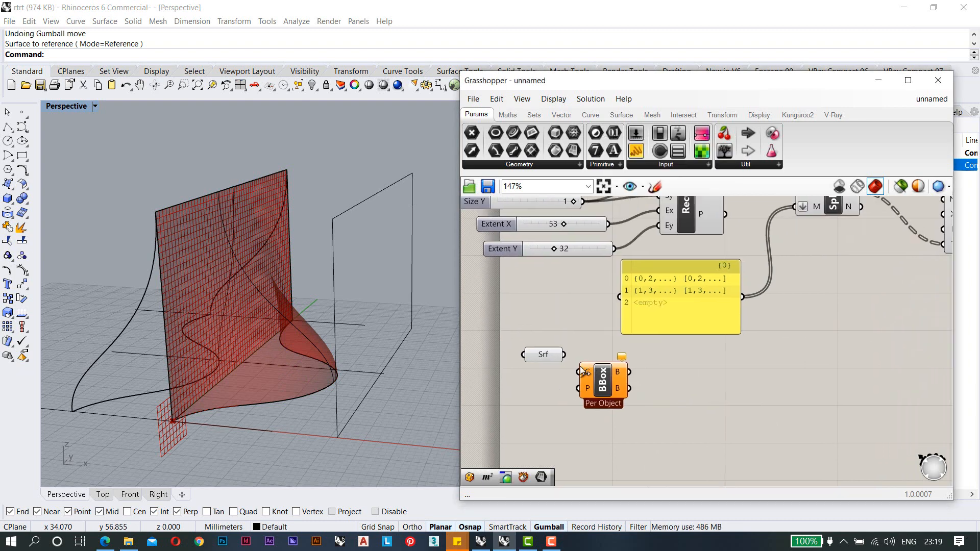
Move the mask panel aside, rearrange Bounding Box and the Surface parameter, and connect the surface to Bounding Box's C input.
left_click(702, 304)
left_click_drag(702, 304, 712, 293)
left_click_drag(600, 398, 629, 348)
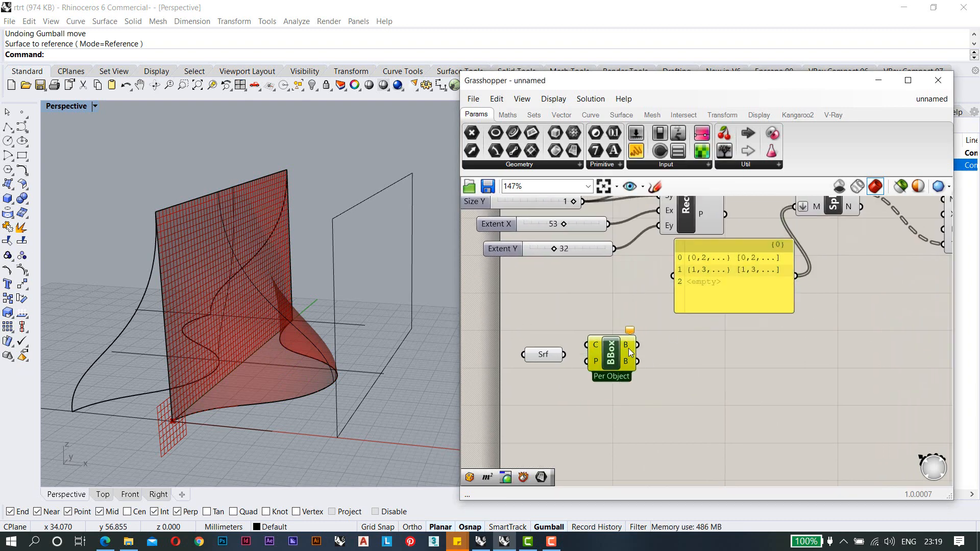
left_click_drag(543, 356, 534, 368)
left_click_drag(630, 337, 608, 324)
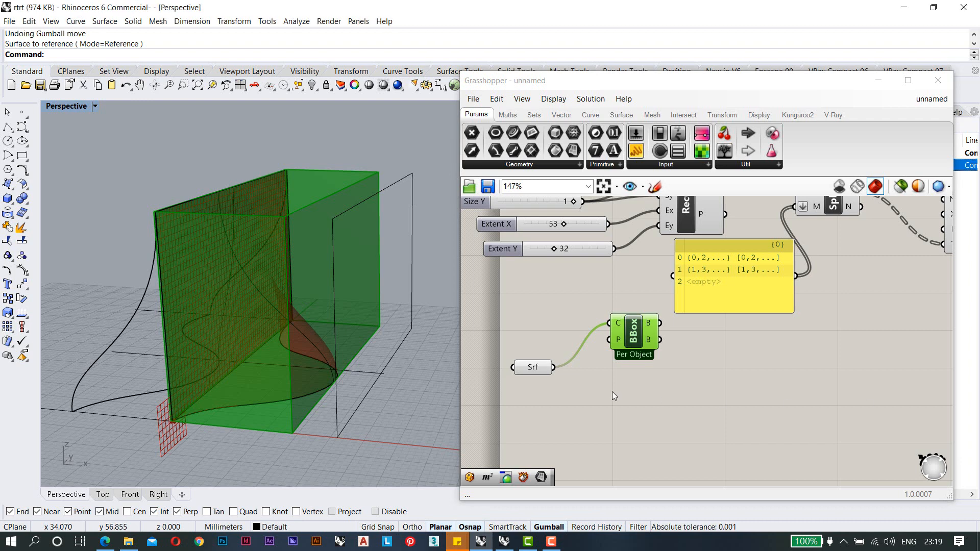
Delete the upright rectangle curve standing beside the bounding box in the Perspective viewport.
right_click_drag(720, 301, 744, 274)
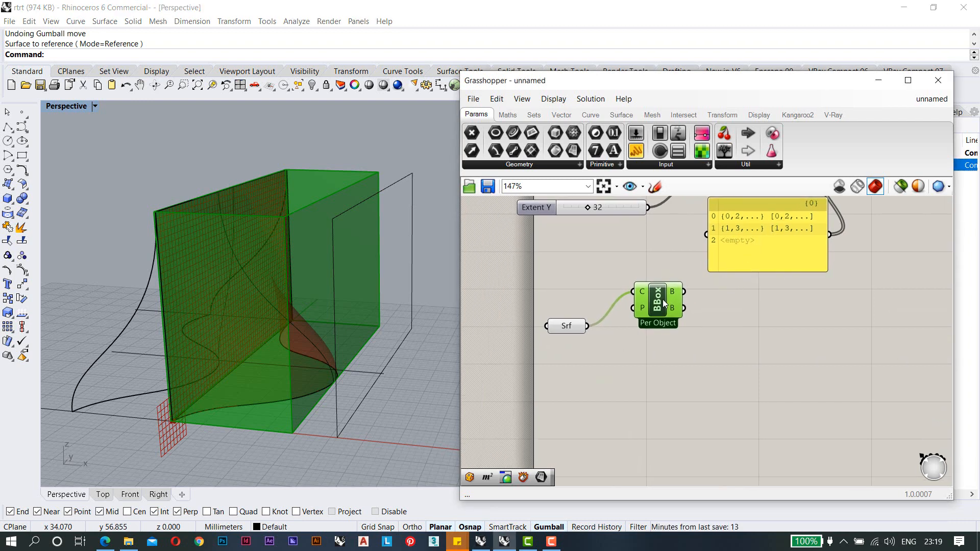
right_click_drag(257, 252, 345, 332)
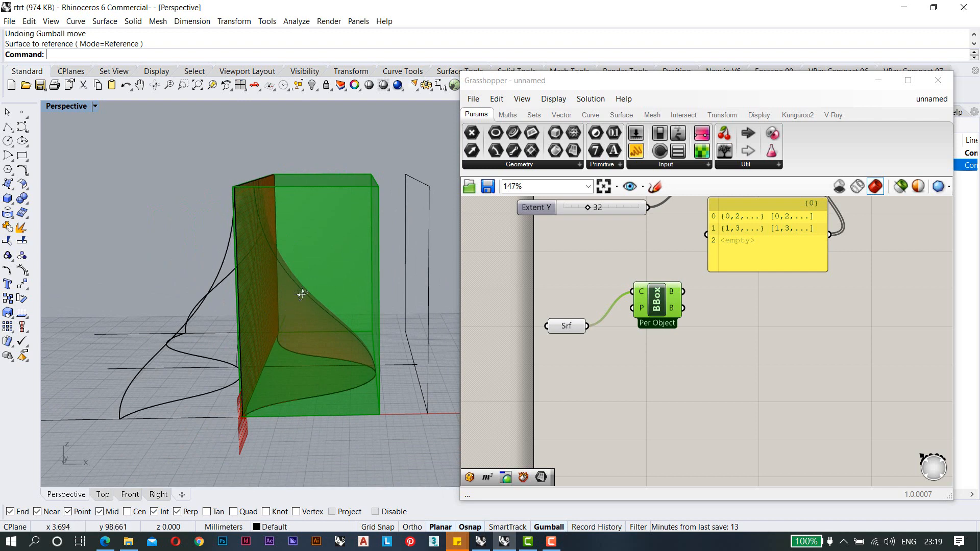
right_click_drag(302, 289, 277, 304)
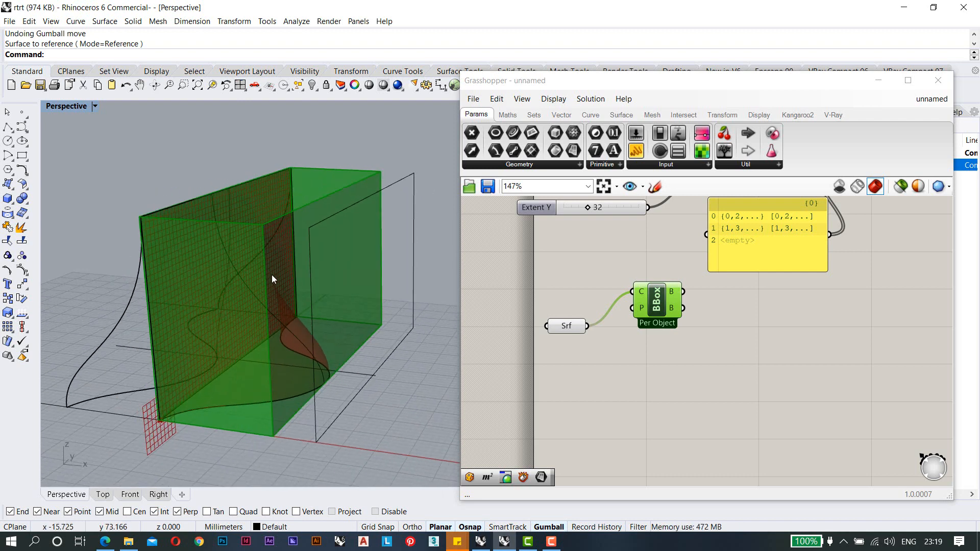
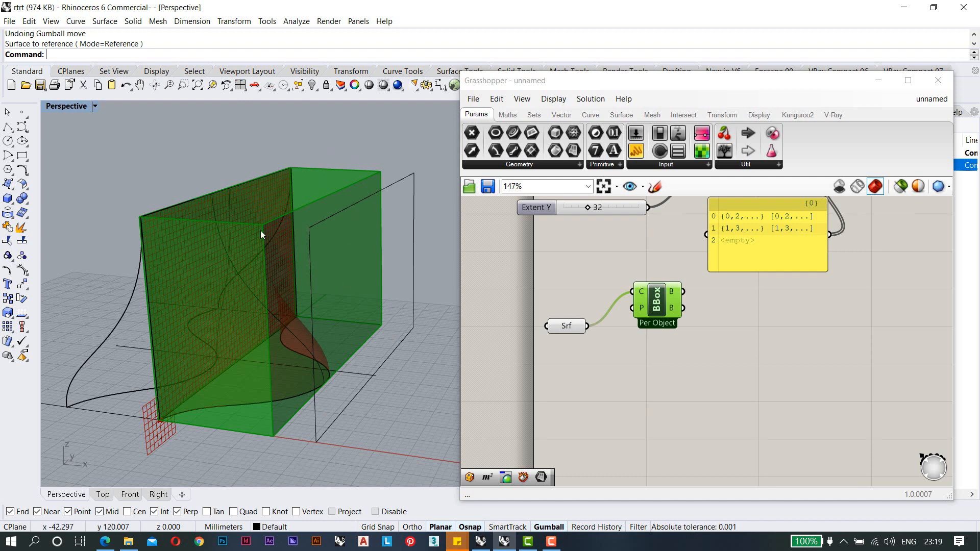
left_click(314, 430)
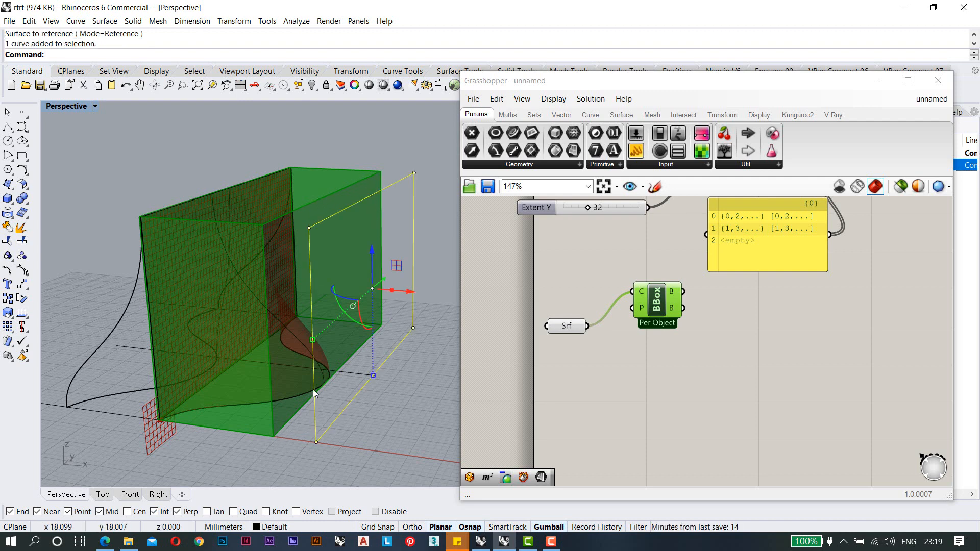
key("Delete")
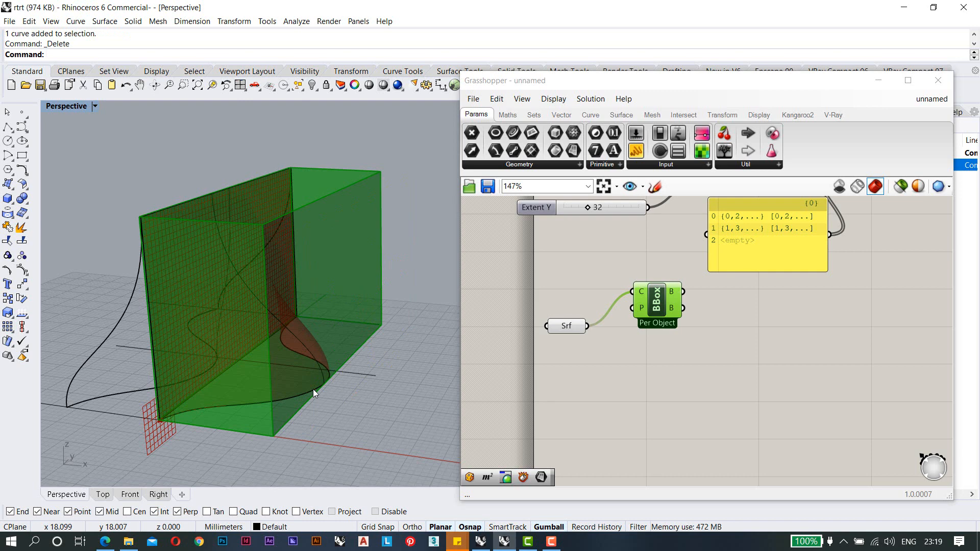
Add a Deconstruct Brep component near the Bounding Box component.
double_click(736, 341)
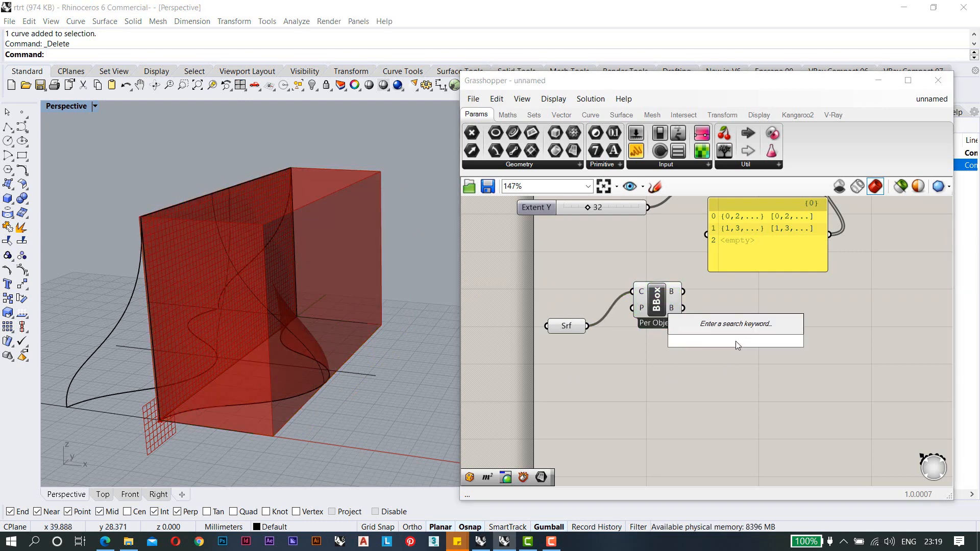
type("de")
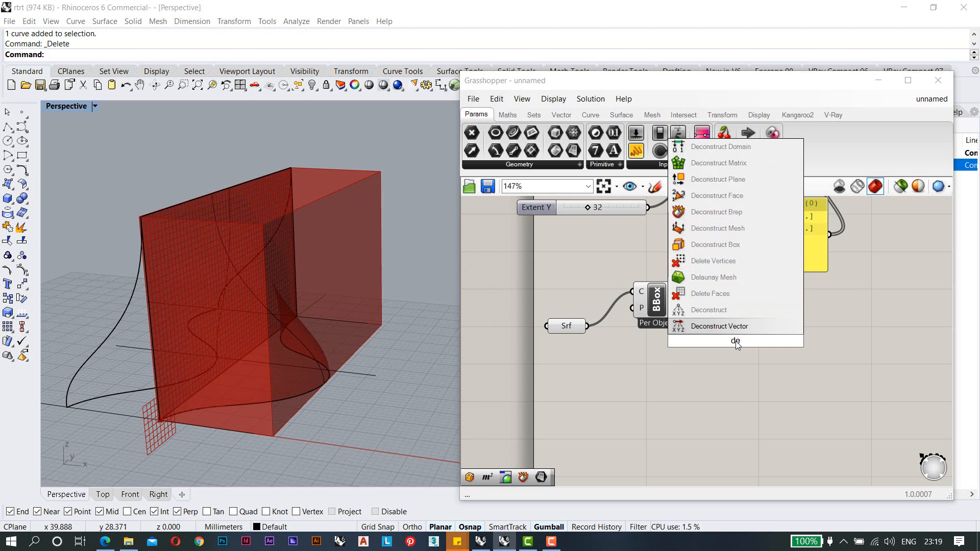
type("contr")
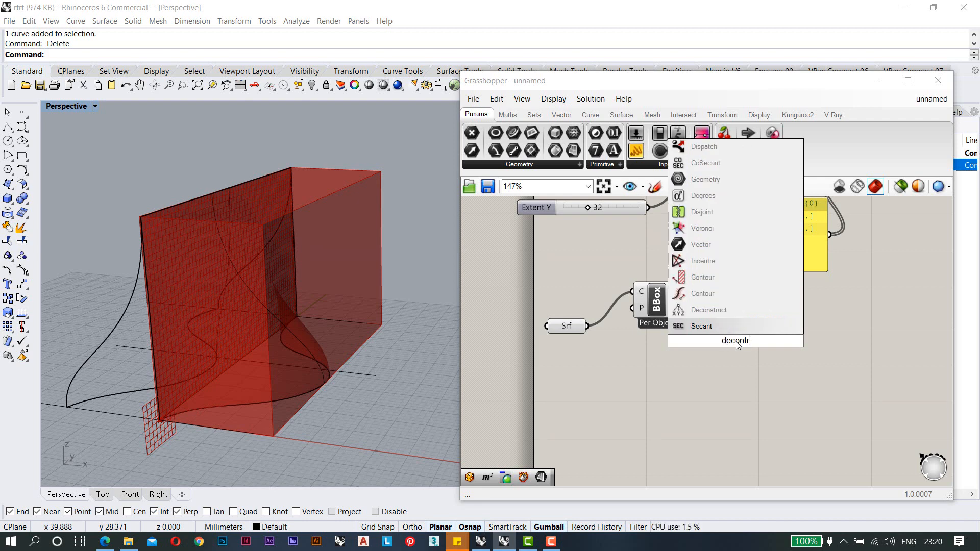
key("BackSpace")
key("BackSpace")
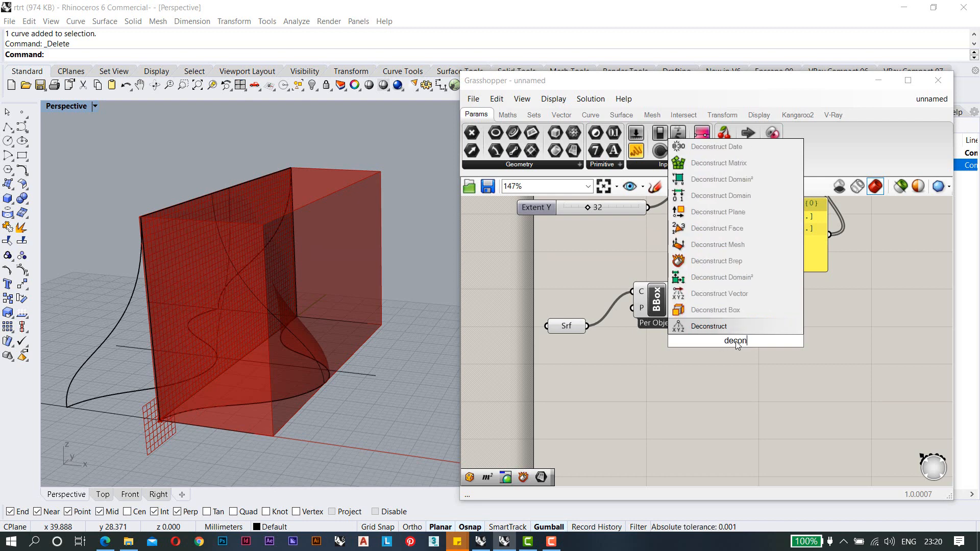
type("struc")
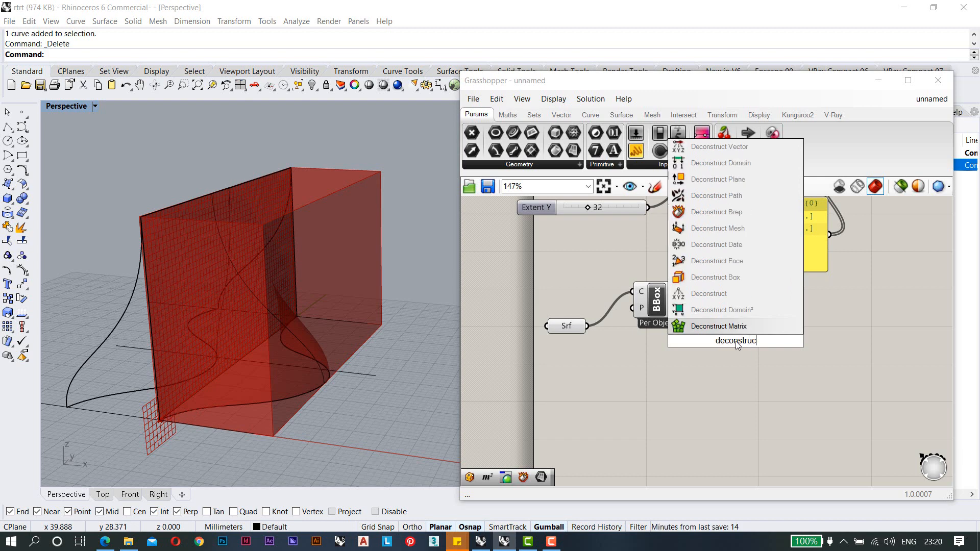
left_click(724, 213)
scroll(727, 338, "up", 2)
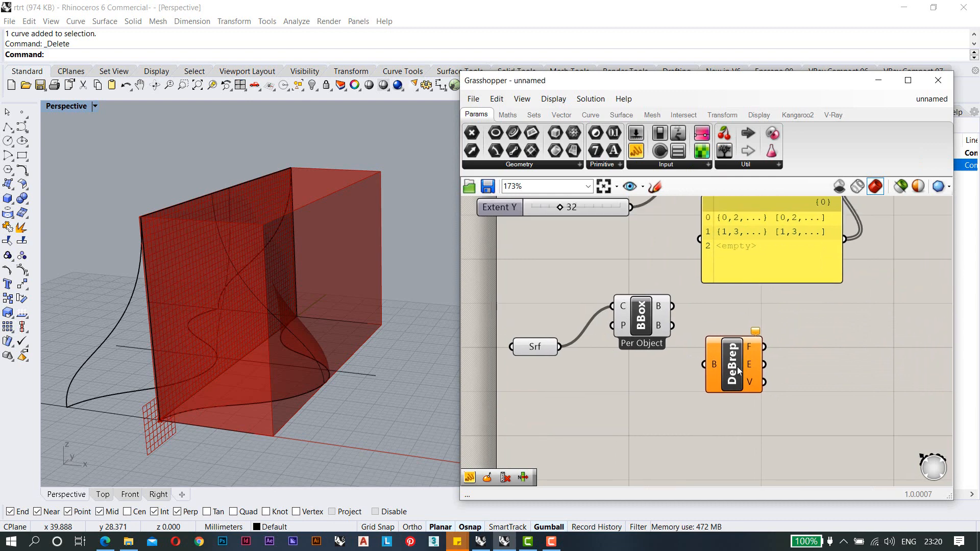
Align Deconstruct Brep beside Bounding Box and connect the upper B output to its B input.
left_click(749, 329)
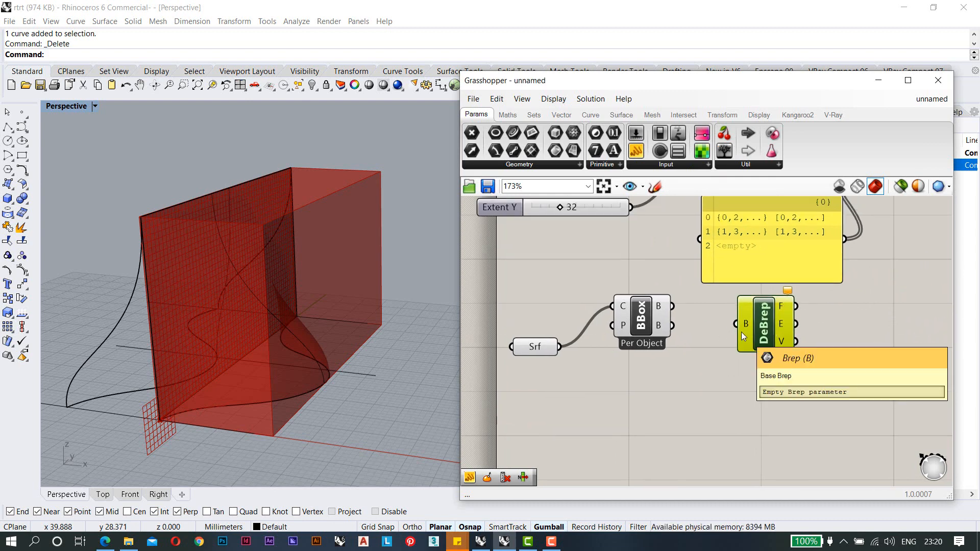
mouse_move(756, 334)
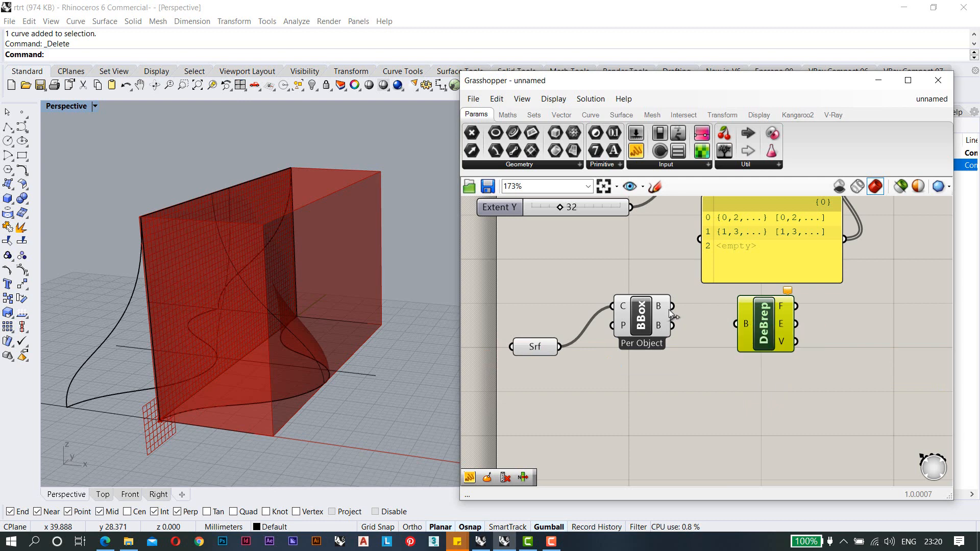
left_click_drag(709, 320, 736, 325)
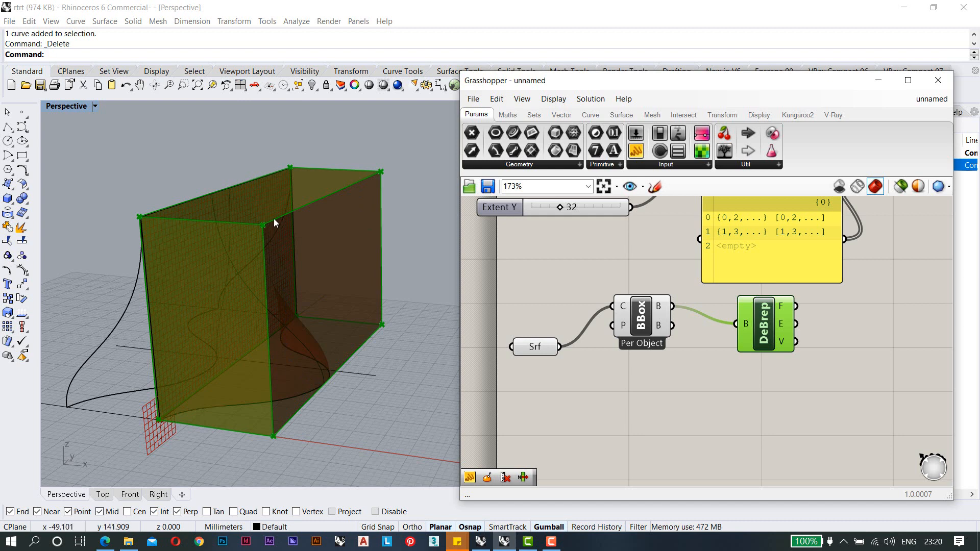
Shift Deconstruct Brep slightly lower, away from the mask panel, and inspect its vertices output.
scroll(715, 345, "down", 3)
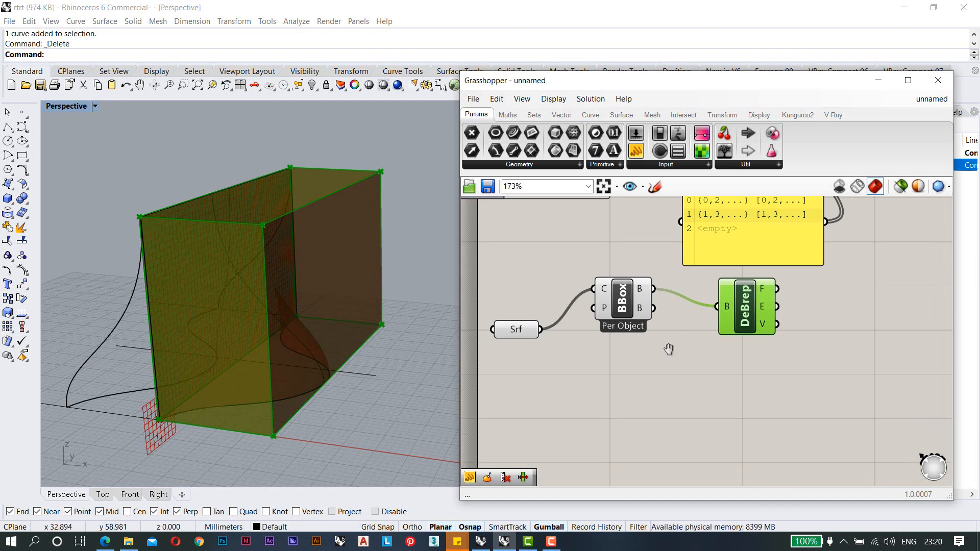
scroll(715, 345, "up", 1)
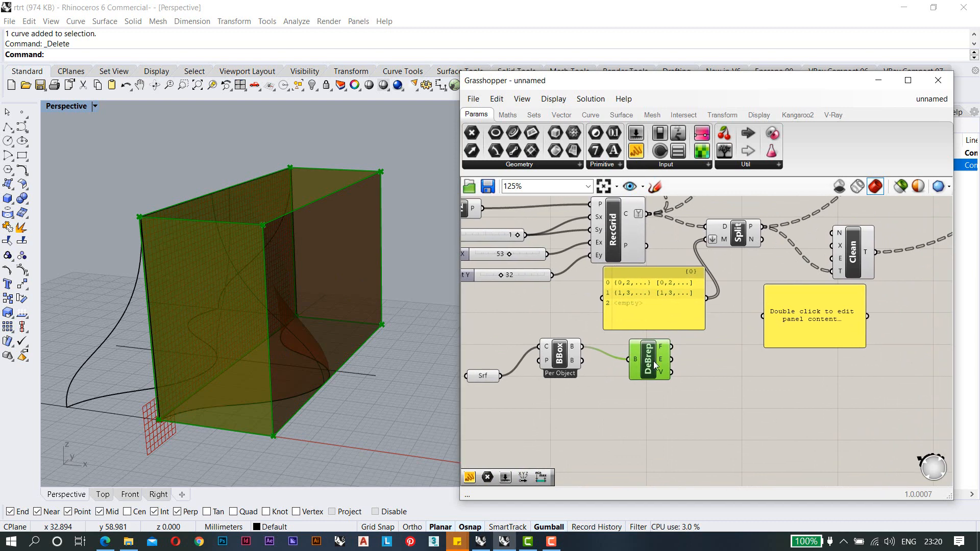
left_click_drag(653, 360, 658, 376)
mouse_move(672, 388)
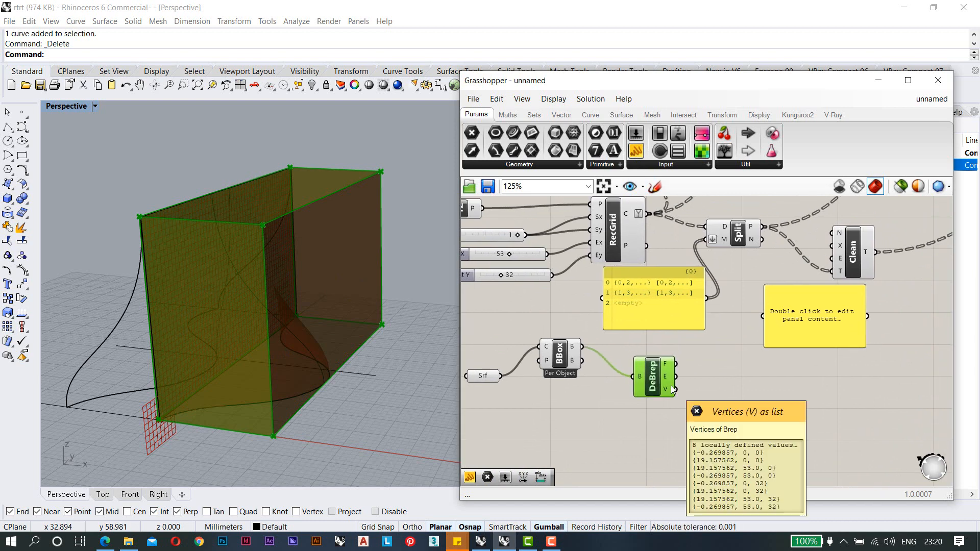
scroll(665, 363, "up", 4)
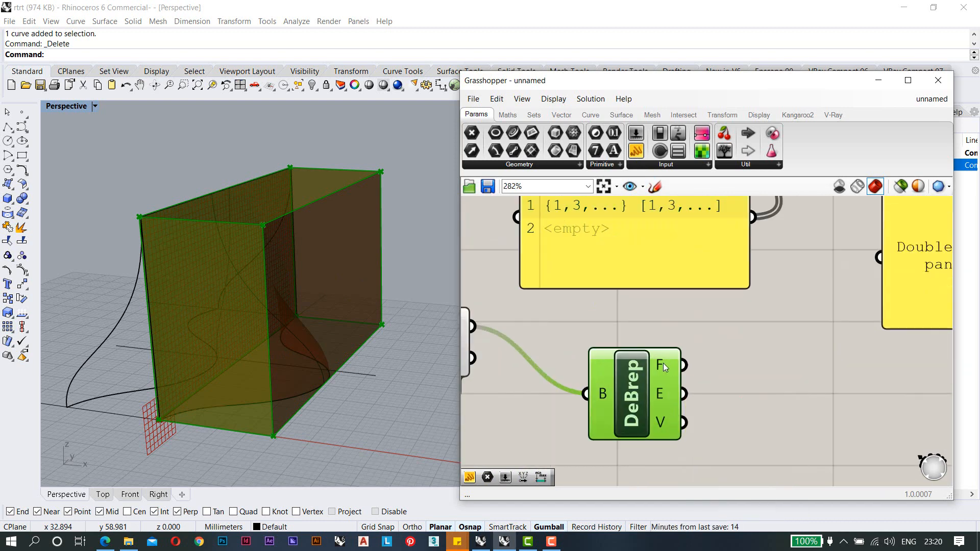
Inspect Deconstruct Brep's outputs, connect its faces output F to the empty panel, and look through the face list.
mouse_move(663, 363)
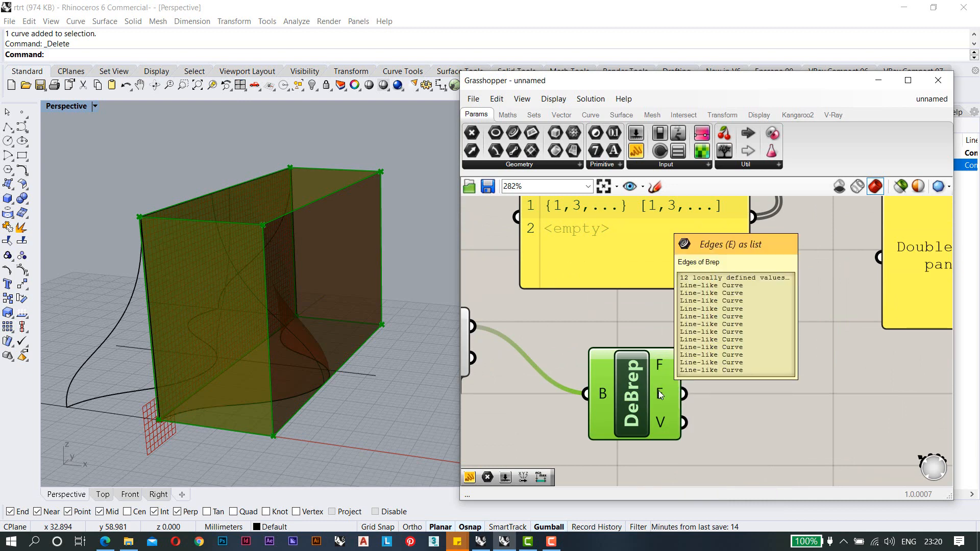
mouse_move(661, 422)
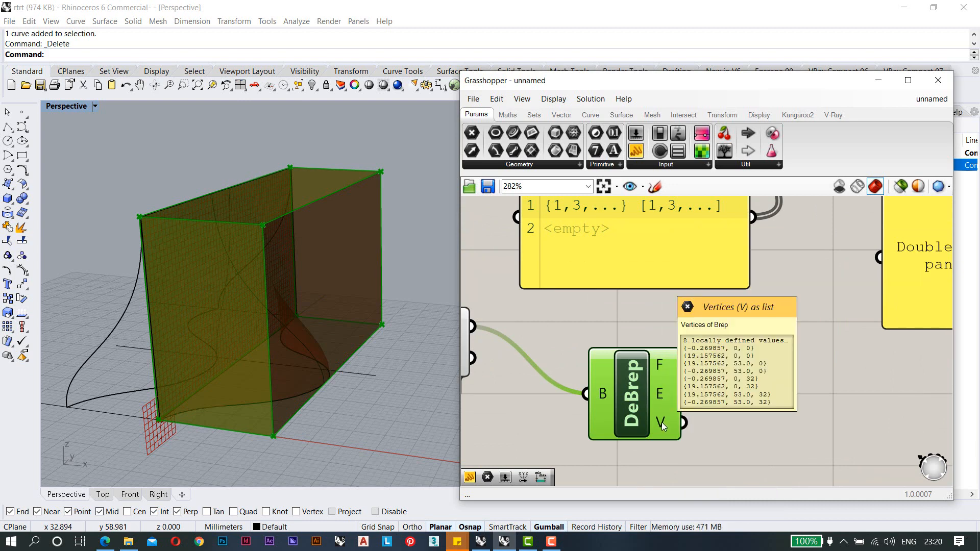
scroll(653, 352, "down", 2)
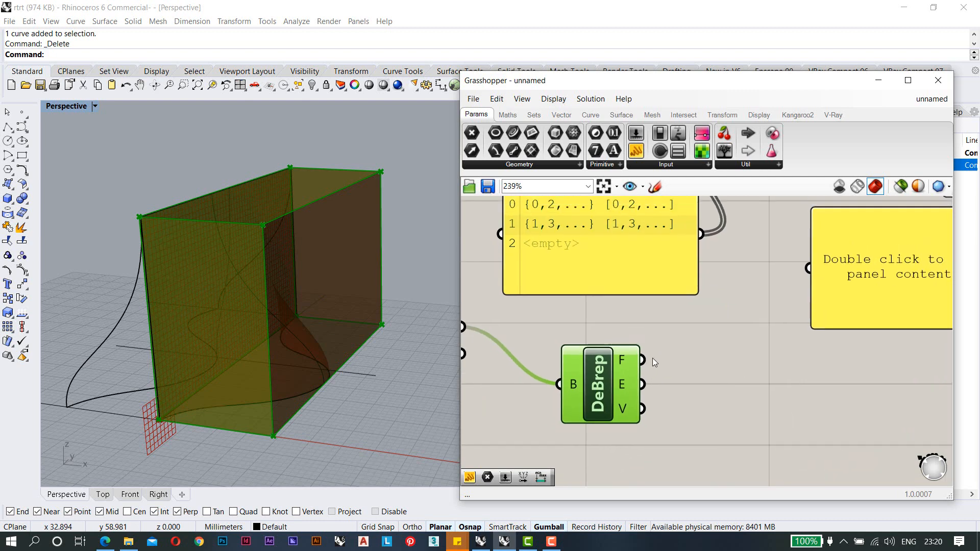
left_click_drag(643, 361, 808, 269)
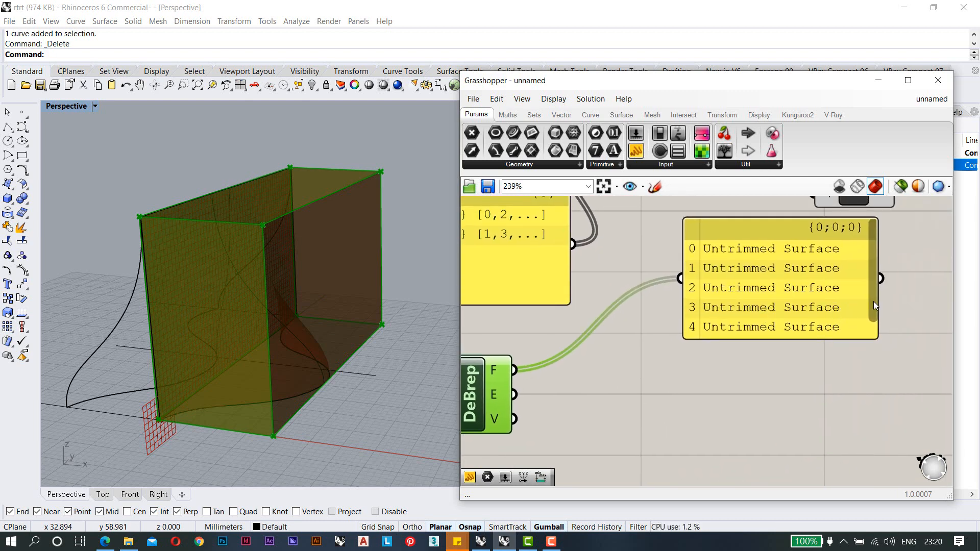
left_click_drag(874, 301, 874, 319)
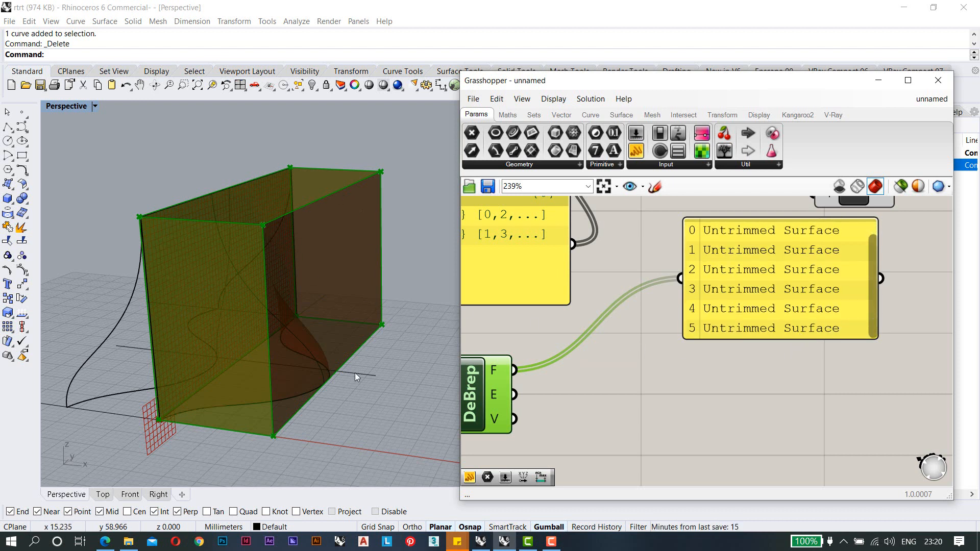
Add a List Item component to the right of Deconstruct Brep and connect the faces output F to its L input.
double_click(689, 410)
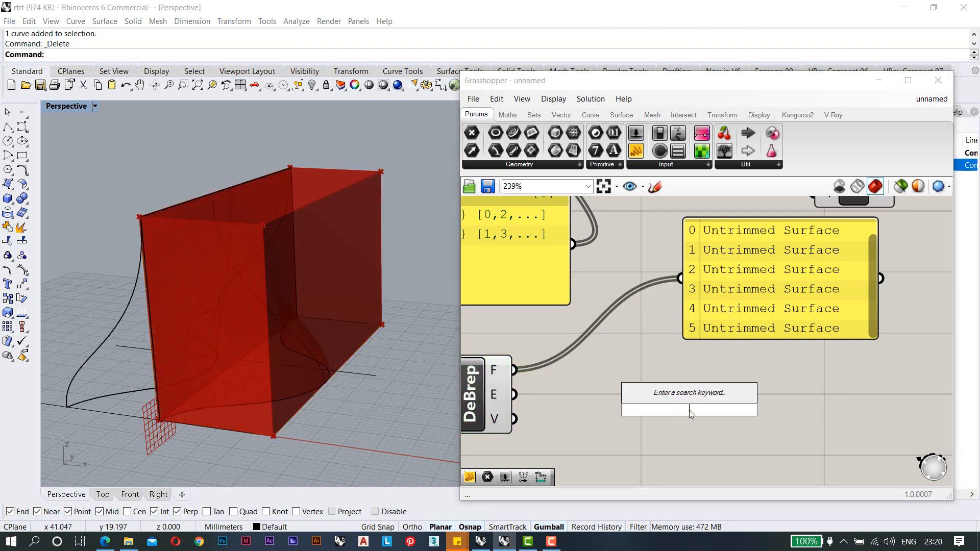
type("list")
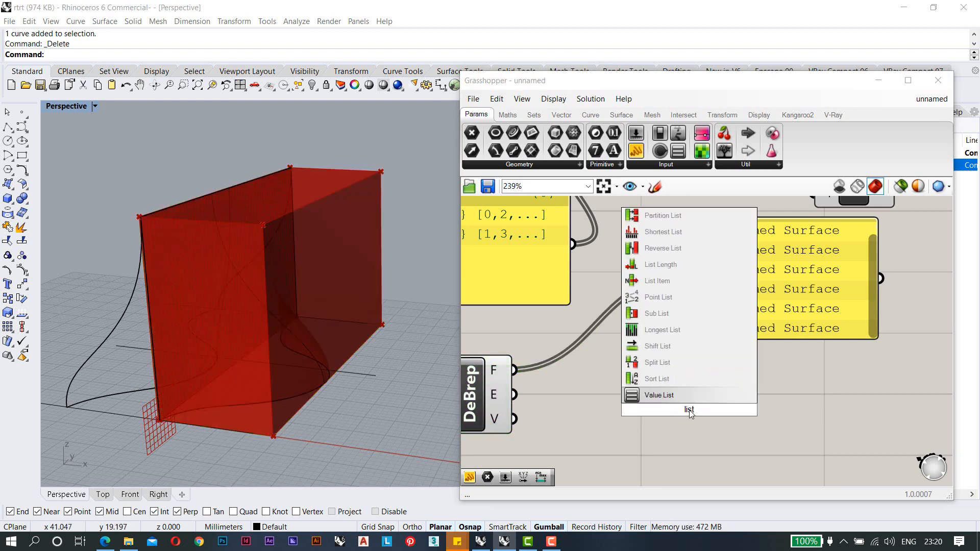
left_click(696, 282)
right_click_drag(628, 408, 751, 314)
scroll(750, 313, "down", 1)
right_click_drag(677, 291, 640, 311)
scroll(640, 311, "up", 1)
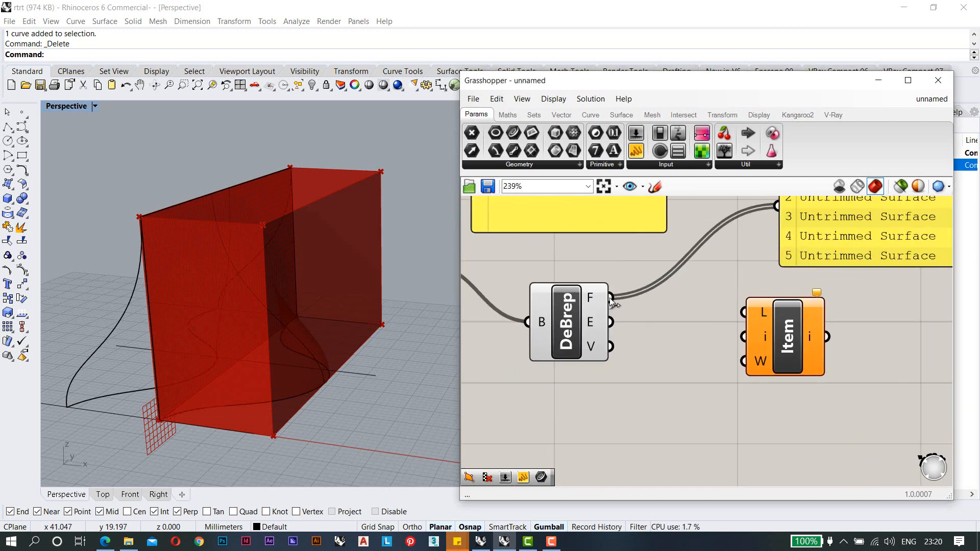
left_click_drag(610, 297, 763, 330)
left_click(811, 377)
left_click_drag(811, 377, 829, 398)
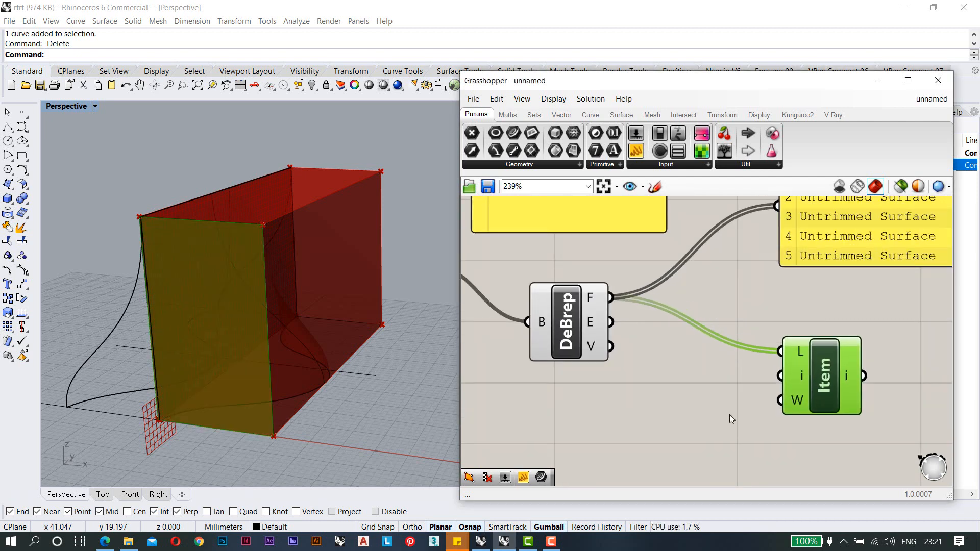
Add a number slider with the value 2 and place it below Deconstruct Brep.
right_click_drag(681, 419, 705, 367)
double_click(620, 387)
type("2")
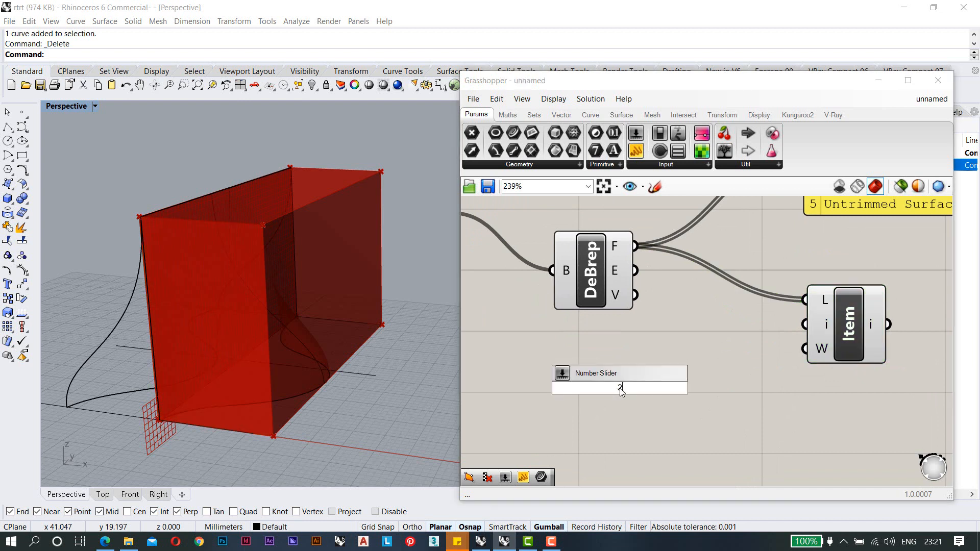
key("Return")
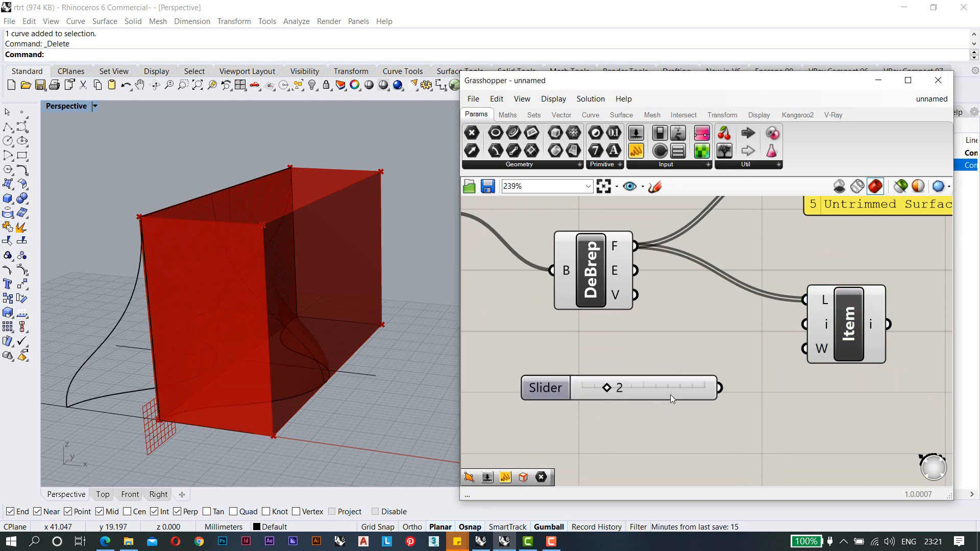
right_click_drag(669, 394, 649, 389)
left_click_drag(639, 383, 630, 381)
Duplicate the face list panel, place the copy beside the original, and feed it from List Item's output.
right_click_drag(707, 349, 680, 372)
scroll(610, 375, "down", 1)
scroll(660, 380, "up", 1)
right_click_drag(794, 349, 750, 356)
scroll(691, 374, "down", 1)
right_click_drag(691, 374, 648, 390)
left_click(714, 259)
key("ctrl+c")
key("ctrl+v")
scroll(709, 280, "down", 1)
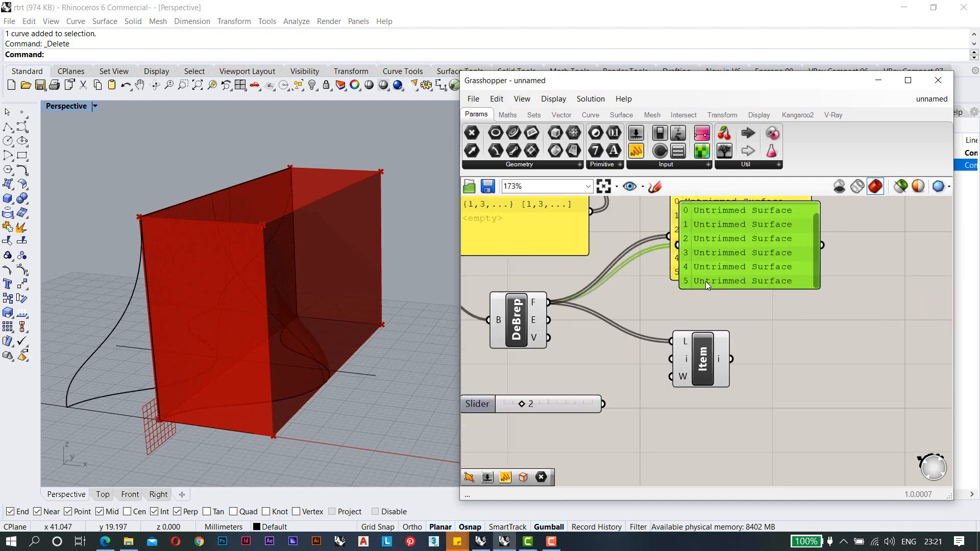
scroll(706, 280, "down", 1)
left_click_drag(705, 281, 827, 301)
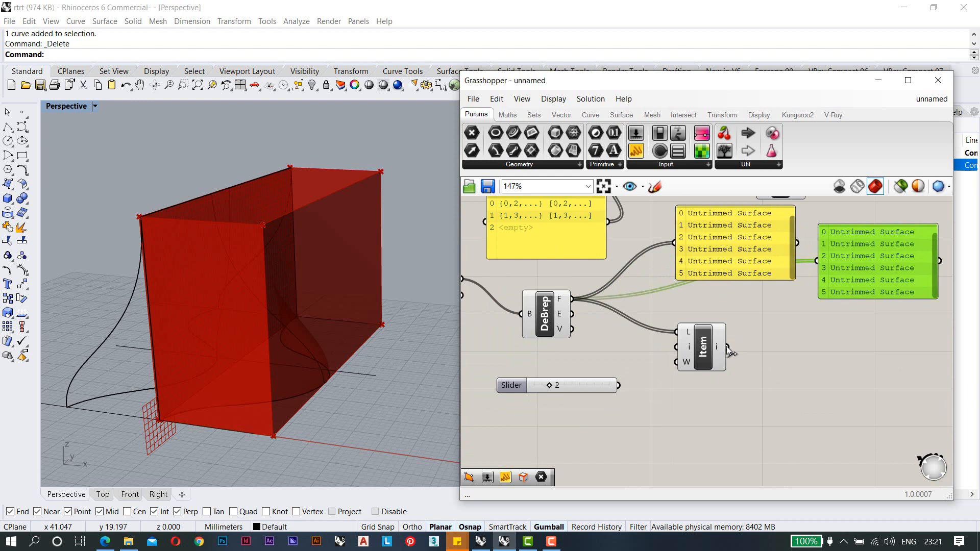
left_click_drag(729, 347, 817, 261)
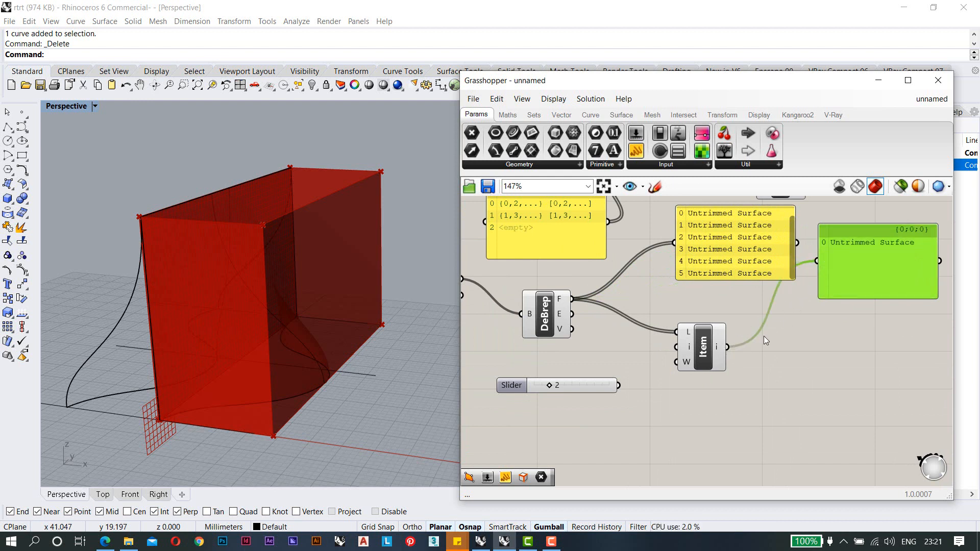
Connect the number slider to List Item's index input i and inspect that input.
left_click(703, 352)
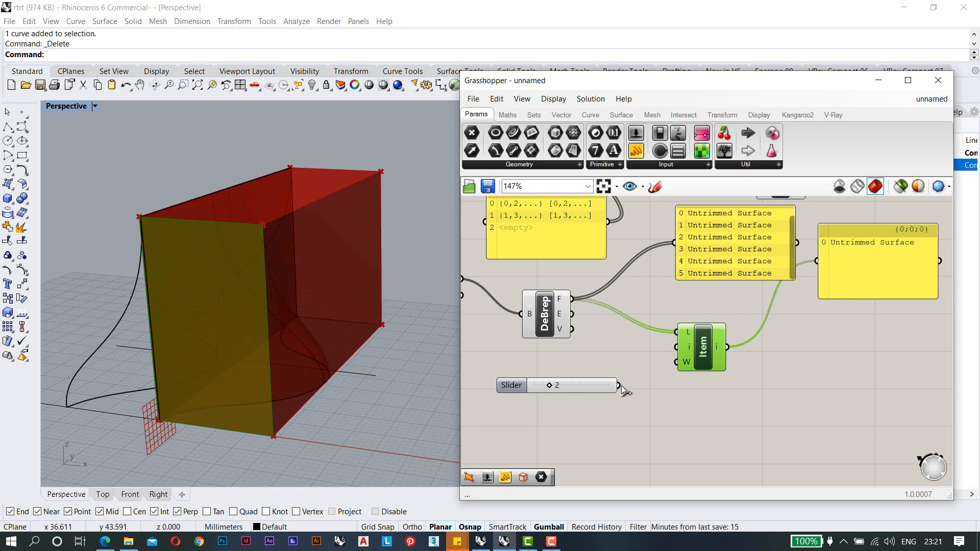
left_click_drag(619, 386, 671, 355)
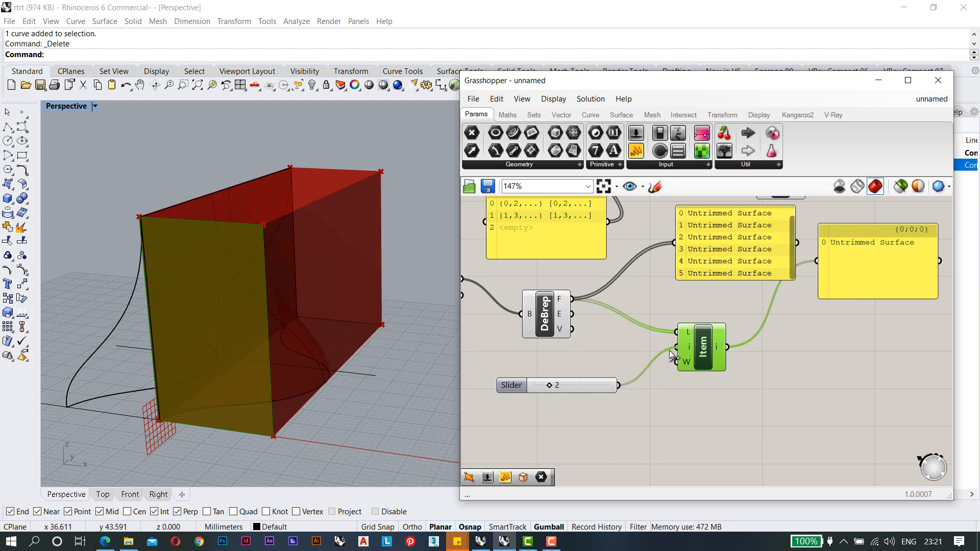
scroll(687, 350, "up", 2)
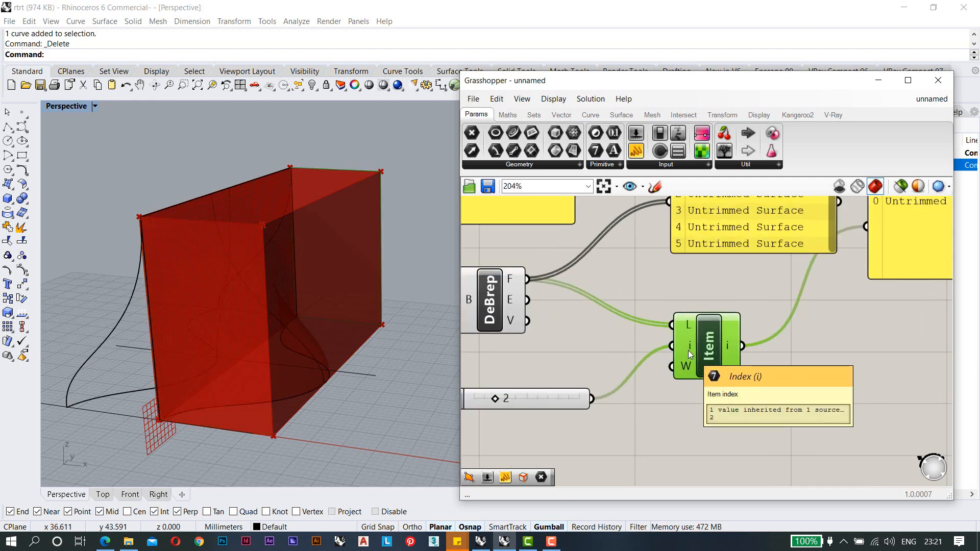
scroll(691, 351, "down", 1)
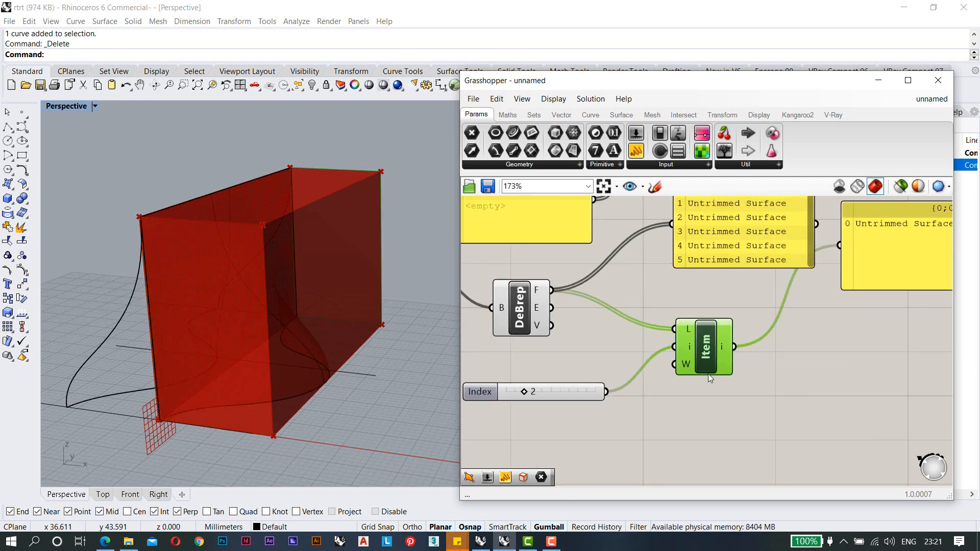
Set the index slider to 1 and check from several angles which bounding box face it selects.
left_click(660, 427)
right_click_drag(230, 332, 353, 335)
left_click(721, 361)
scroll(204, 331, "down", 6)
scroll(286, 296, "up", 10)
scroll(352, 334, "down", 6)
right_click_drag(268, 340, 329, 342)
scroll(502, 400, "up", 4)
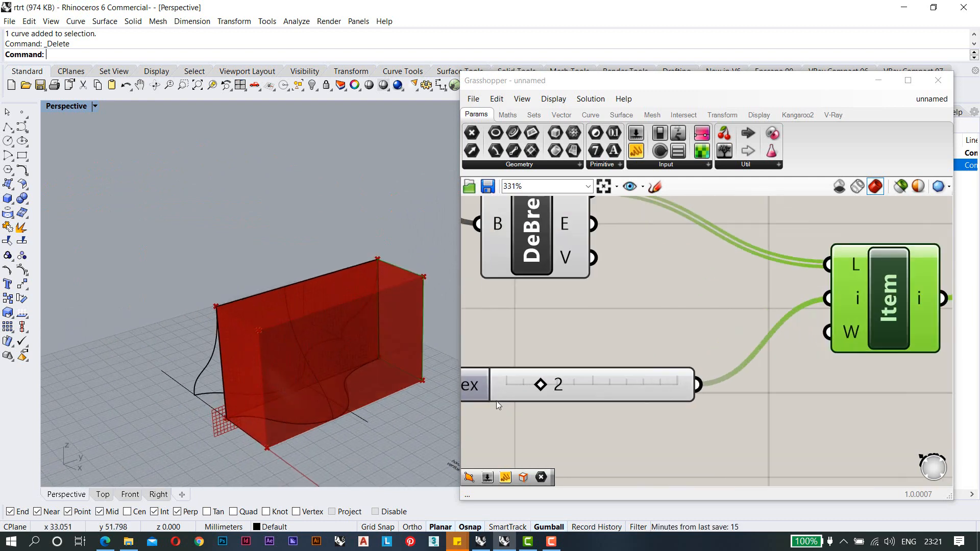
right_click_drag(496, 400, 539, 392)
left_click_drag(583, 377, 575, 379)
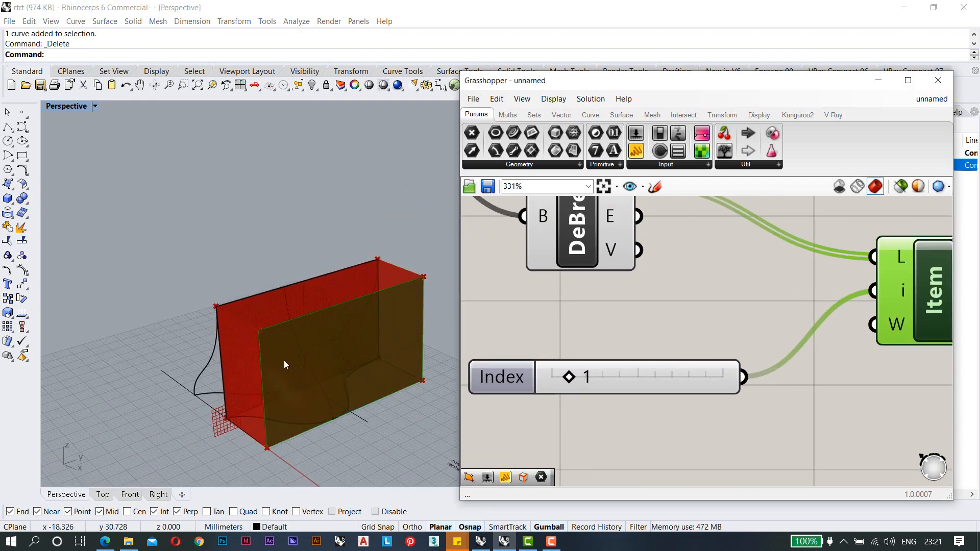
scroll(247, 377, "down", 5)
right_click_drag(247, 376, 298, 355)
scroll(298, 356, "up", 5)
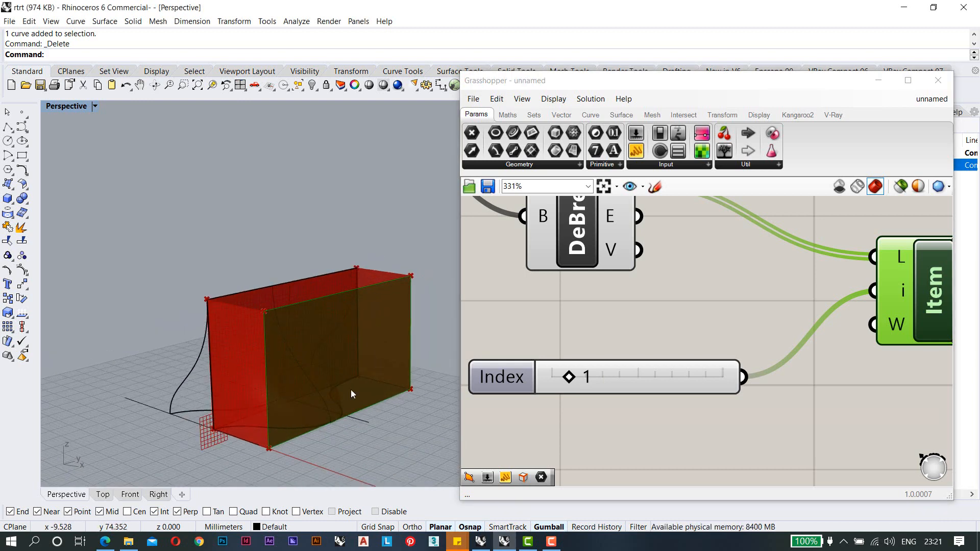
Move List Item's result panel to its lower right, and align Split Tree and Clean Tree with the rectangle grid component.
scroll(719, 292, "down", 5)
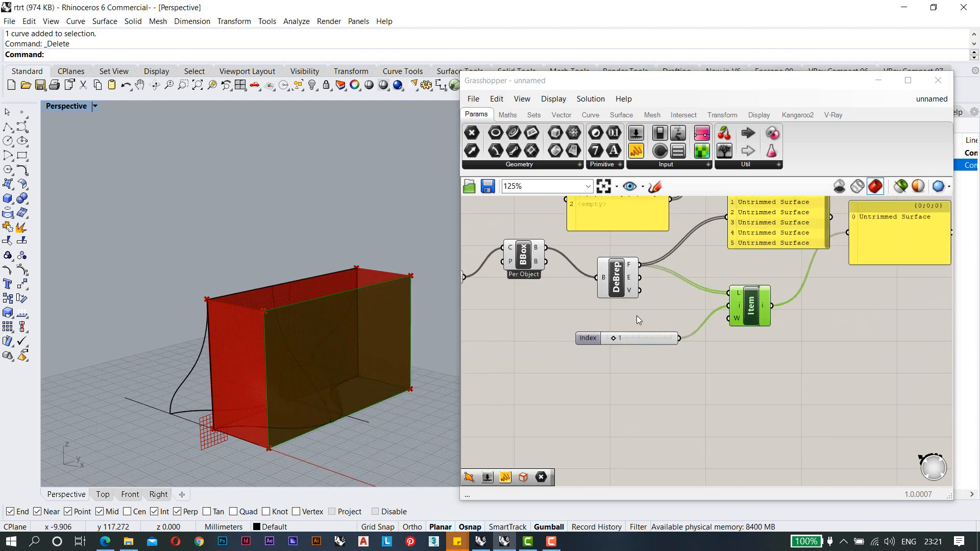
right_click_drag(778, 315, 689, 366)
left_click_drag(788, 295, 755, 407)
right_click_drag(766, 354, 690, 398)
right_click_drag(739, 319, 741, 351)
scroll(735, 311, "down", 2)
right_click_drag(736, 311, 780, 320)
scroll(780, 320, "up", 1)
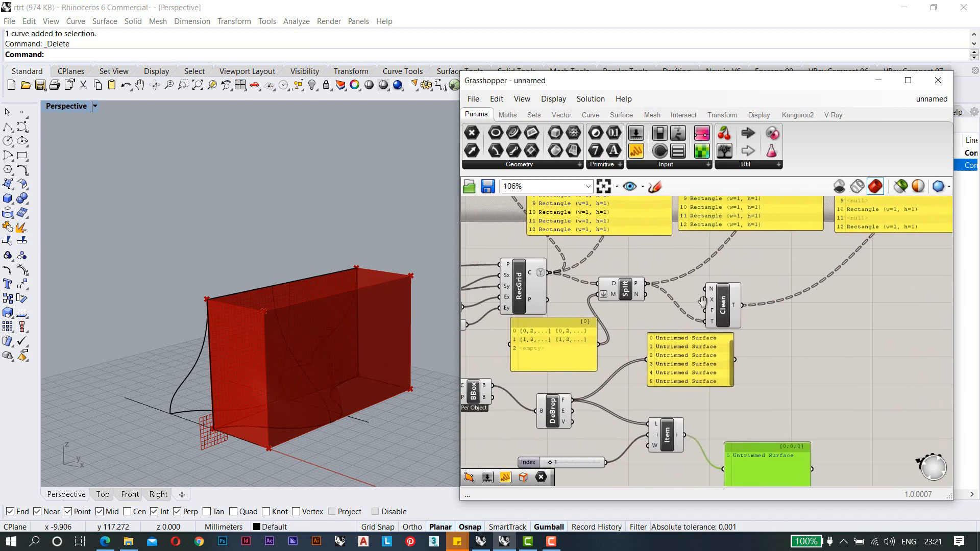
left_click(635, 276)
left_click_drag(732, 311, 731, 280)
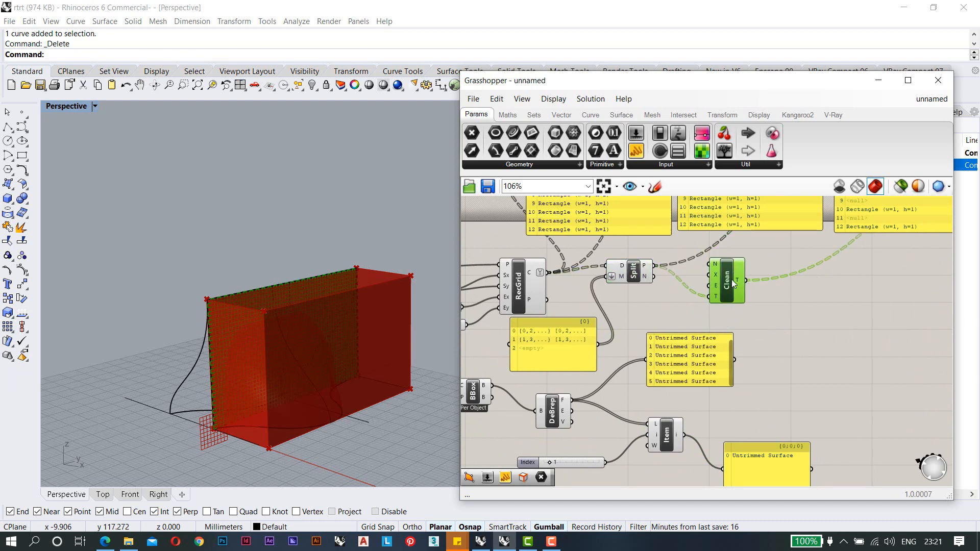
Turn off the preview of Deconstruct Brep and Bounding Box, keeping the selected face's preview on.
right_click_drag(368, 388, 332, 337)
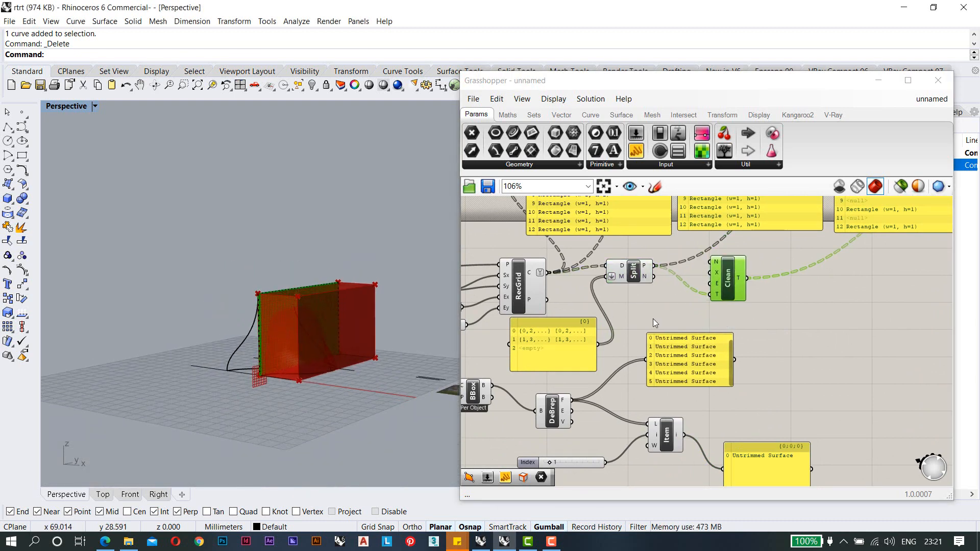
scroll(663, 388, "up", 2)
left_click(673, 398)
right_click_drag(614, 396, 684, 385)
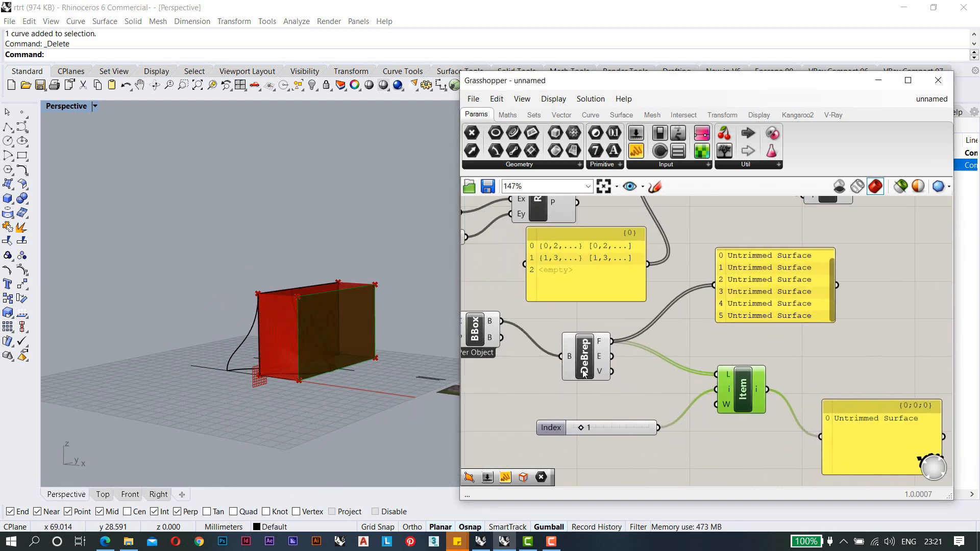
left_click(577, 362)
right_click(585, 361)
left_click(618, 383)
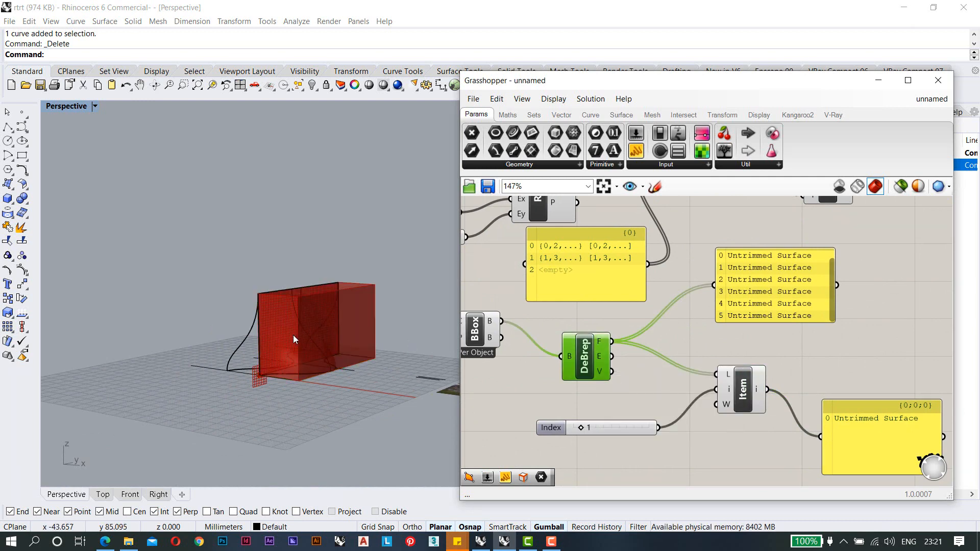
right_click_drag(479, 334, 535, 335)
left_click(534, 334)
right_click(535, 335)
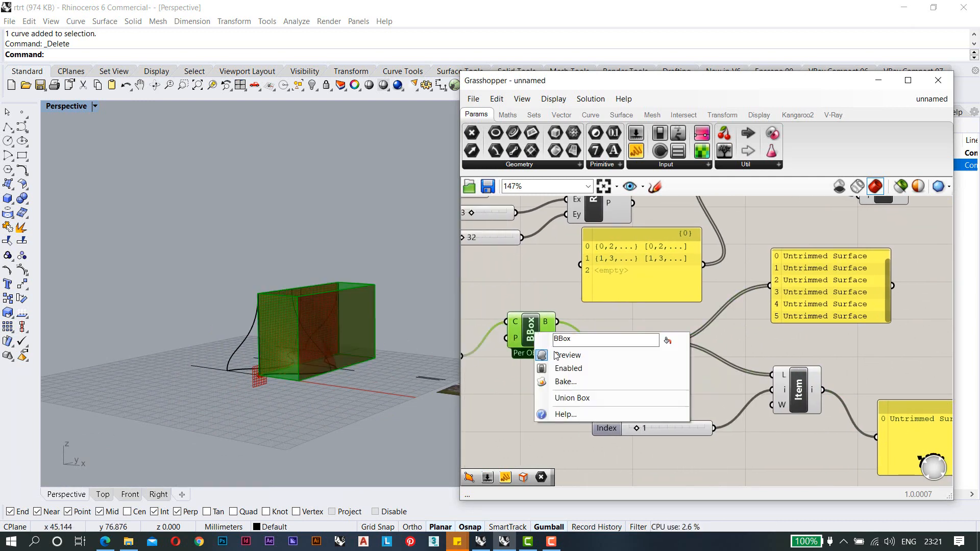
left_click(567, 355)
scroll(347, 317, "up", 5)
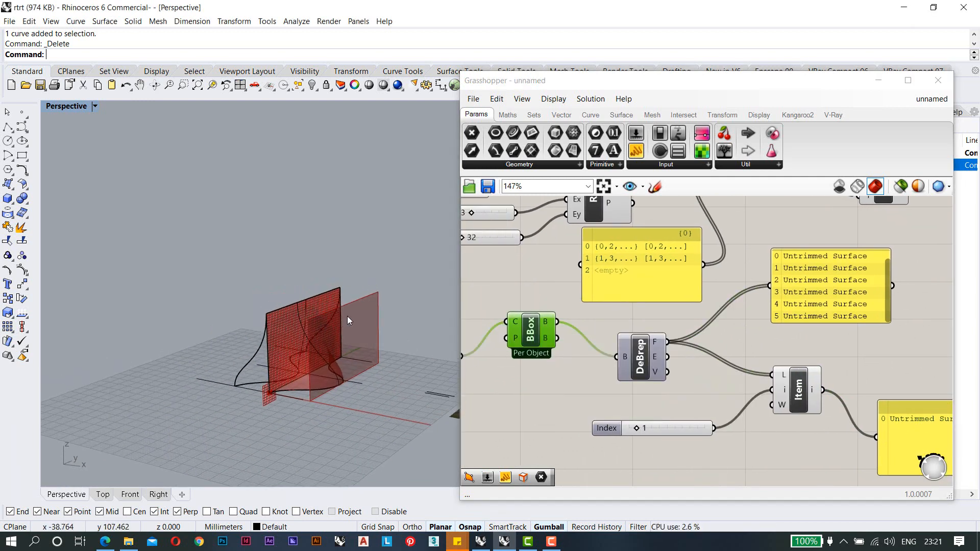
Check the List Item face in the viewport and move the face list panel closer to Deconstruct Brep.
left_click(795, 392)
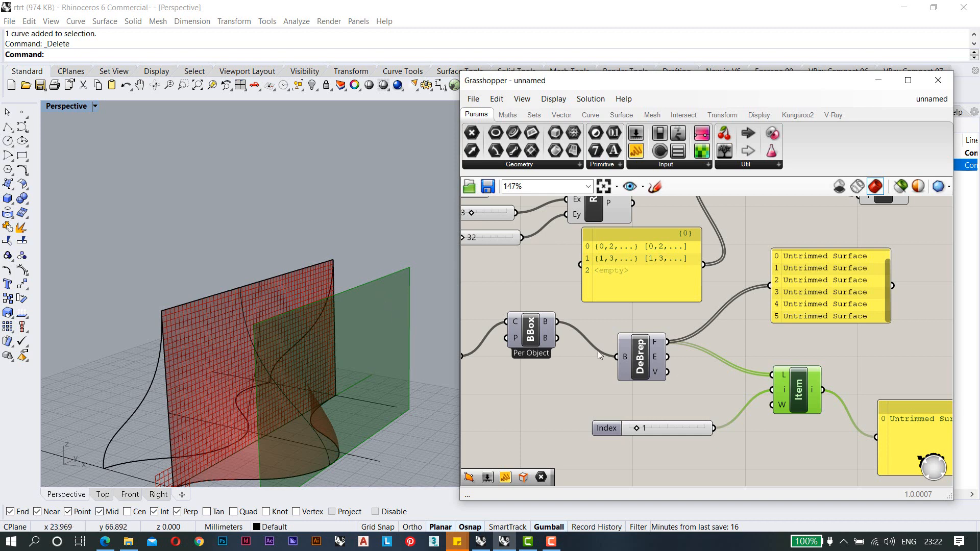
scroll(598, 351, "down", 2)
left_click_drag(726, 362, 673, 417)
right_click_drag(677, 324, 715, 342)
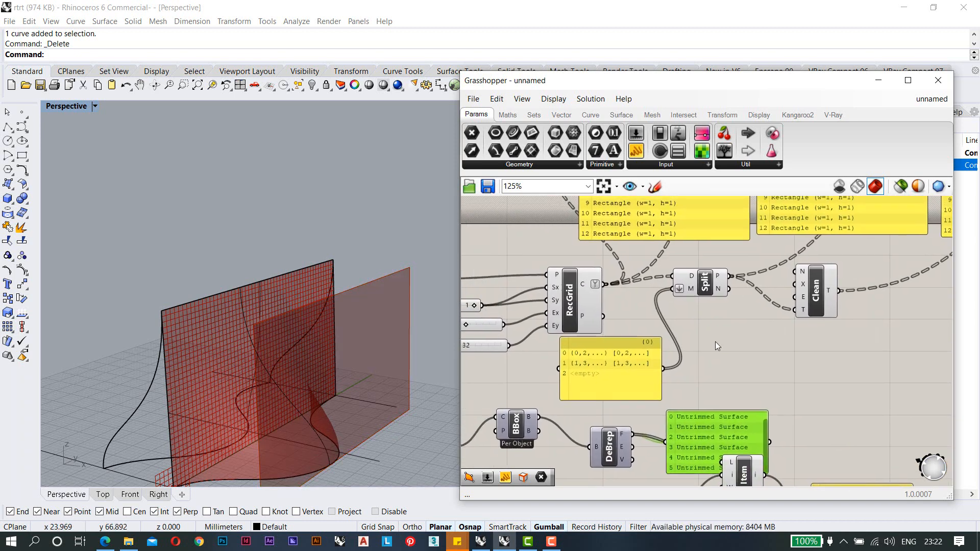
Add a Flatten Tree component below Split Tree and connect the rectangle grid's cells output C to its T input.
double_click(733, 356)
type("fal")
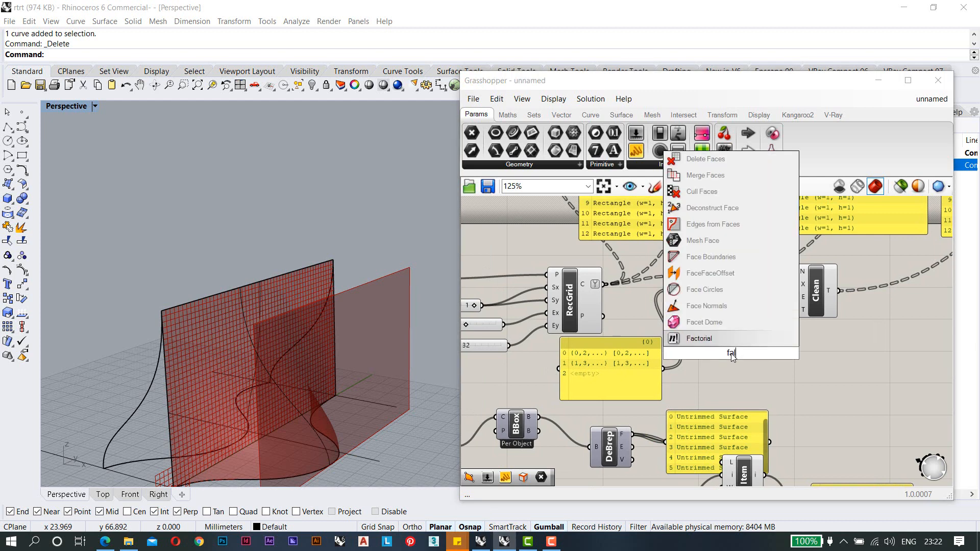
key("BackSpace")
key("BackSpace")
type("latte")
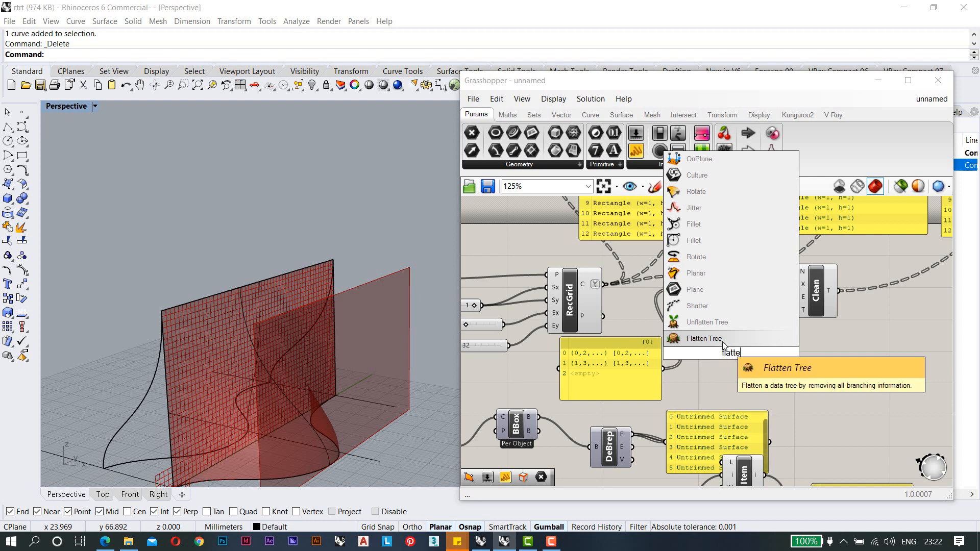
left_click(725, 339)
left_click_drag(618, 290, 710, 344)
Add a second Bounding Box component in the free canvas area beside Flatten Tree.
right_click_drag(792, 359, 702, 347)
double_click(718, 348)
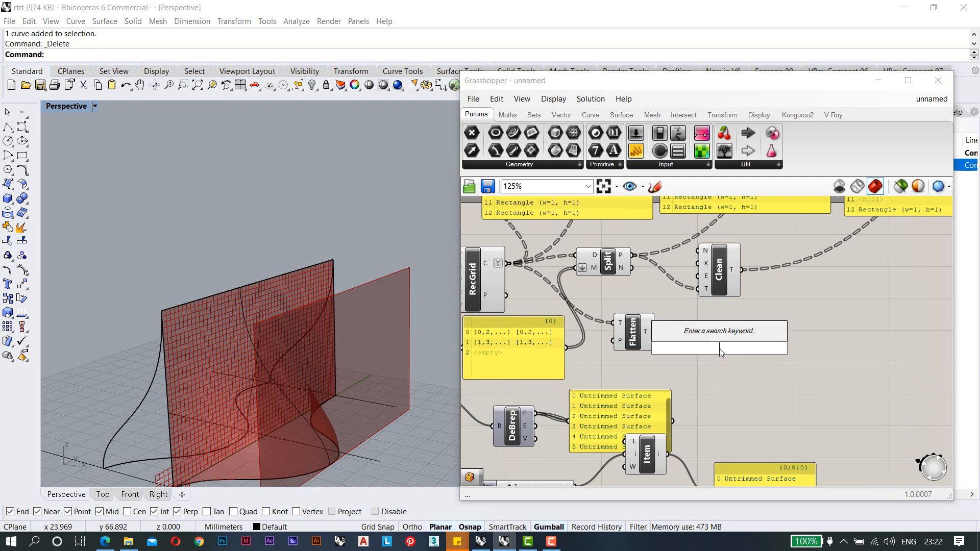
type("b")
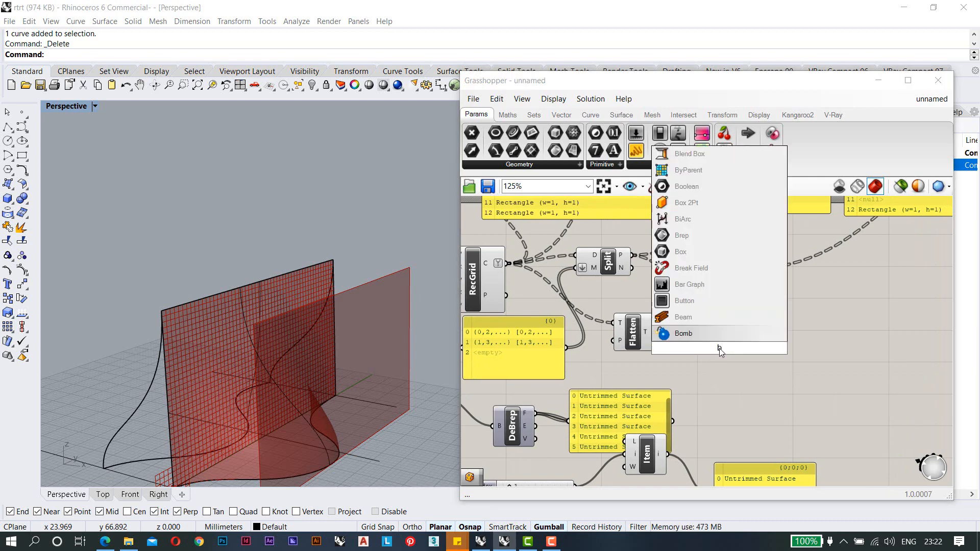
type("bo")
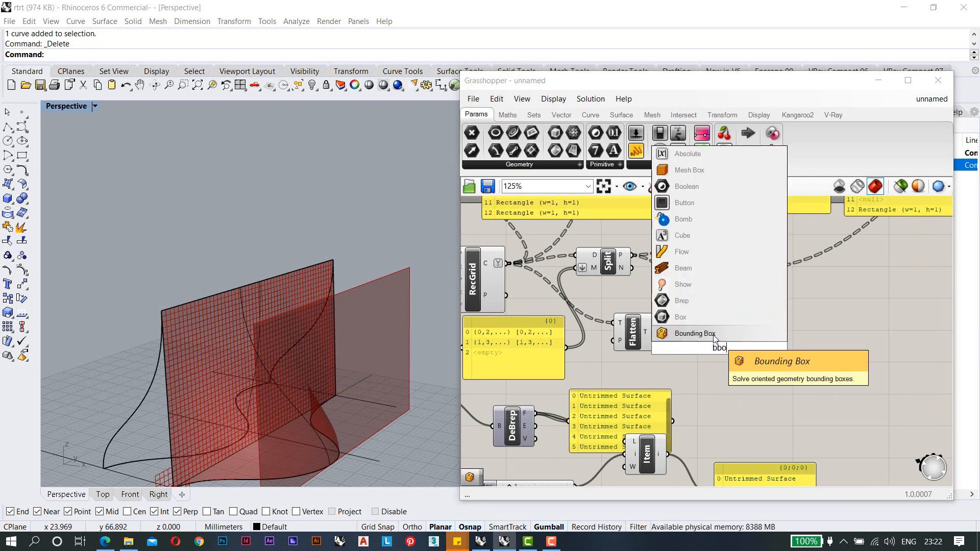
key("Return")
scroll(729, 363, "up", 3)
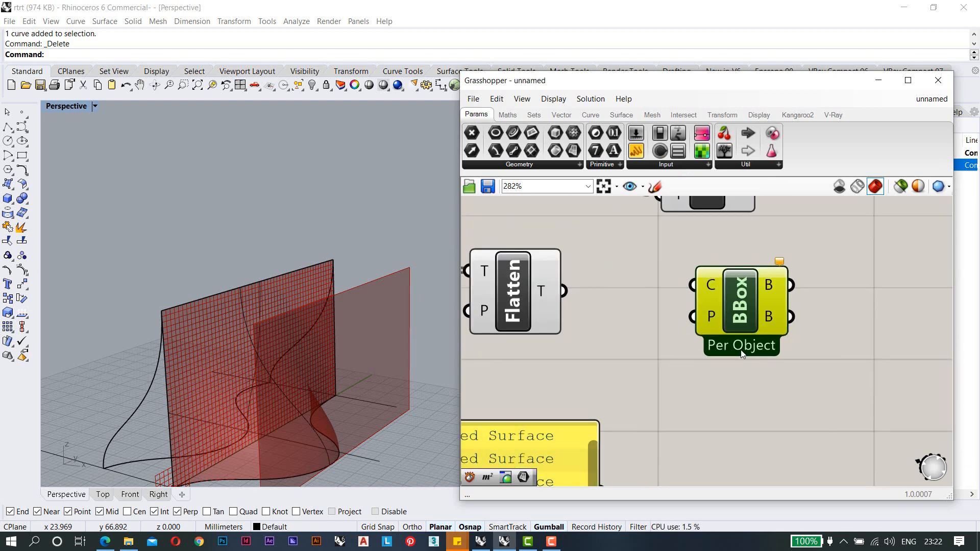
scroll(742, 354, "down", 3)
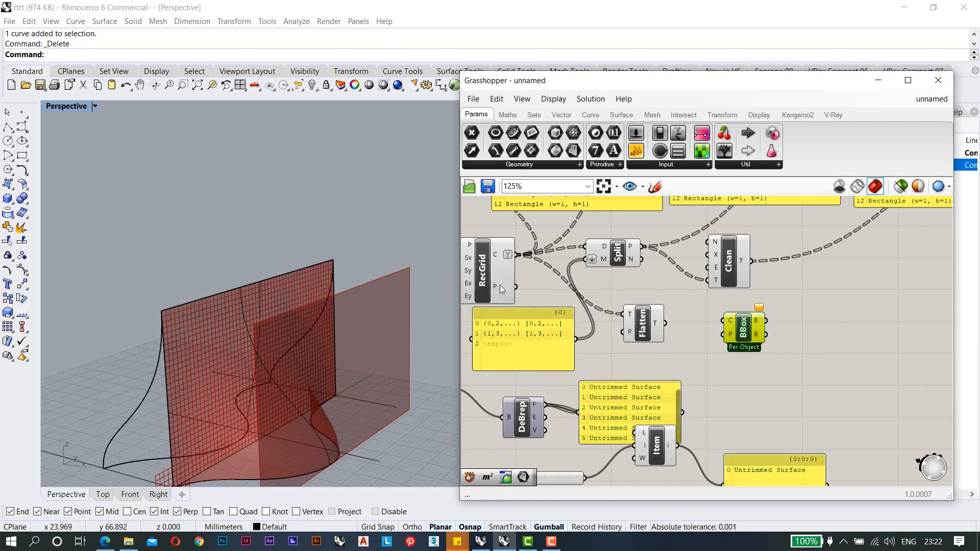
Switch the new Bounding Box component from Per Object to Union Box.
mouse_move(503, 276)
mouse_move(743, 338)
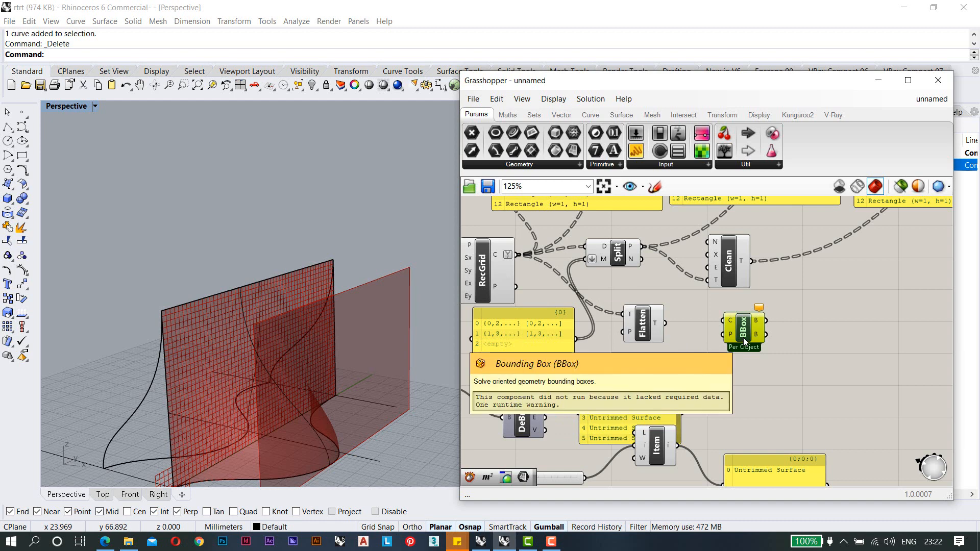
scroll(743, 338, "up", 3)
right_click(743, 338)
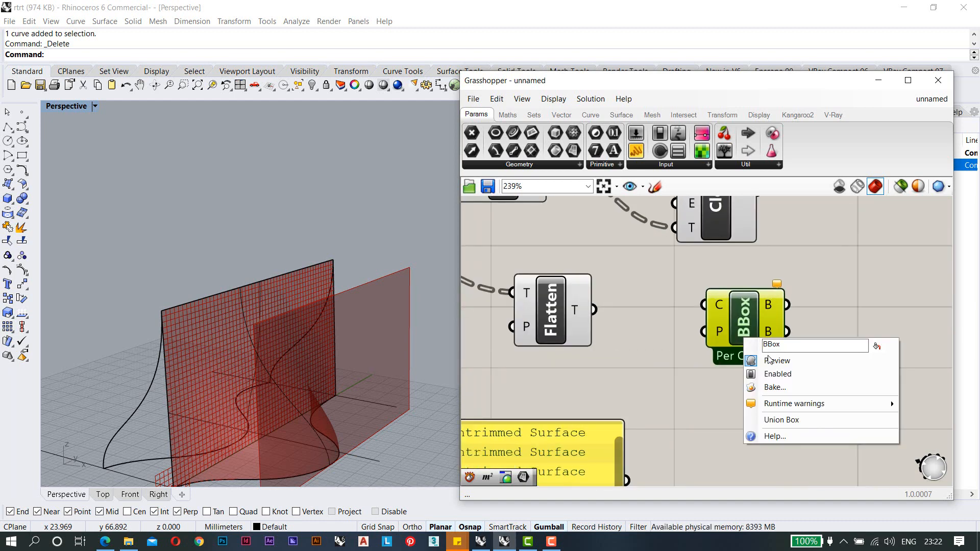
left_click(781, 420)
scroll(723, 381, "down", 2)
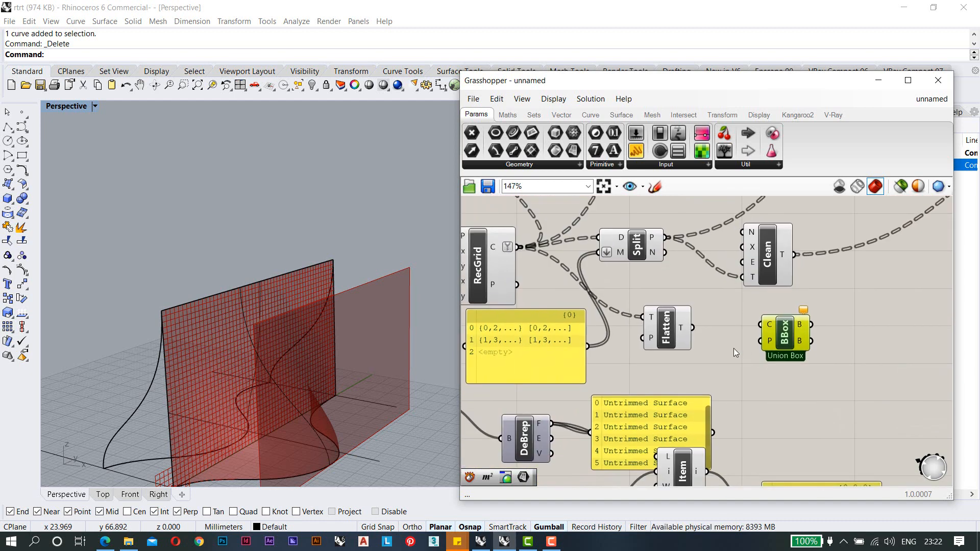
Connect Flatten Tree's T output to the Union Box component's C input and check the resulting box in the viewport.
left_click_drag(685, 331, 765, 321)
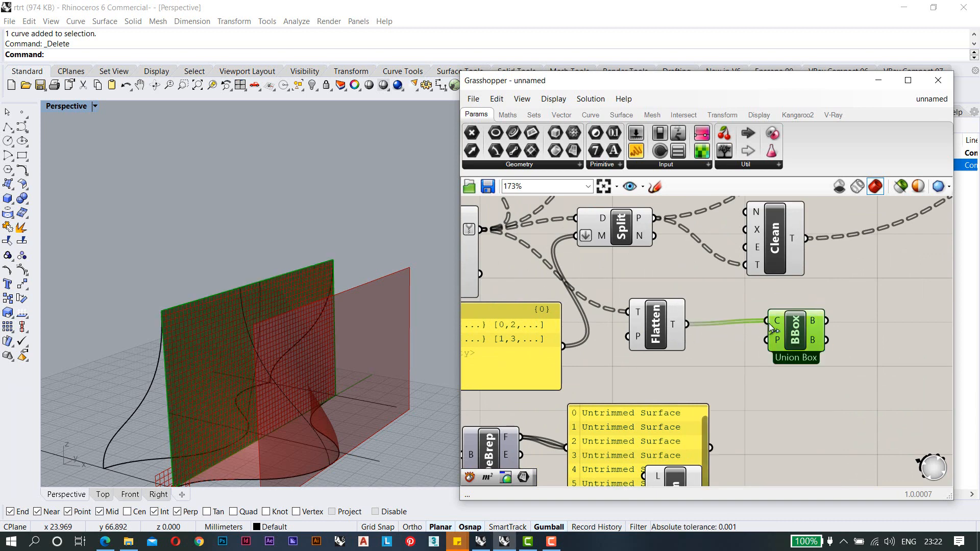
right_click_drag(239, 292, 204, 319)
left_click(615, 320)
scroll(614, 320, "down", 4)
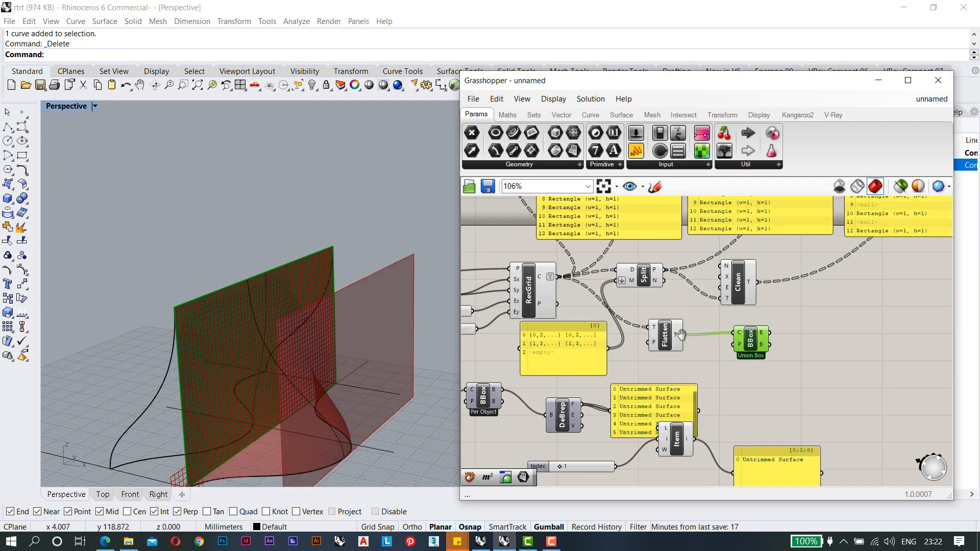
scroll(720, 353, "down", 4)
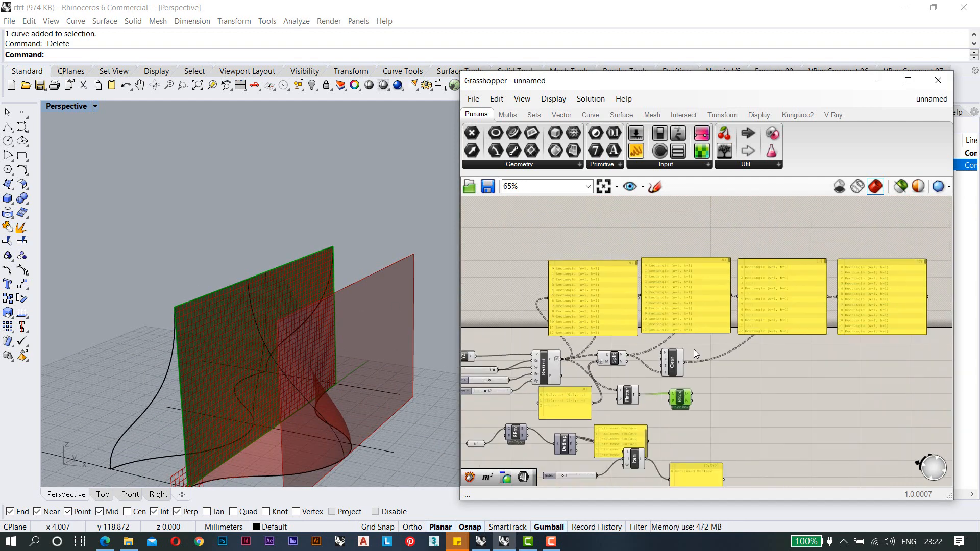
scroll(586, 365, "up", 5)
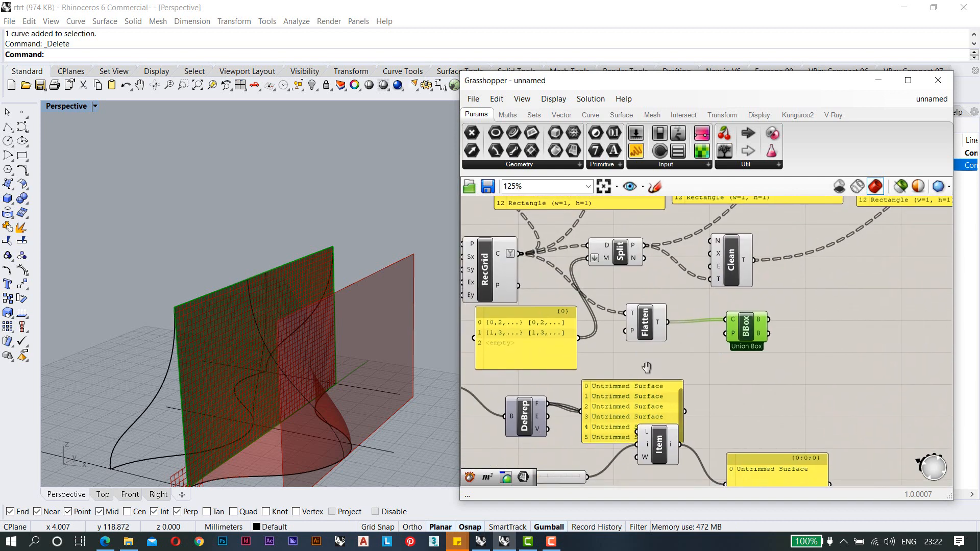
Inspect Flatten Tree's T output in a temporary copy of the face list panel, and delete that copy.
left_click(595, 381)
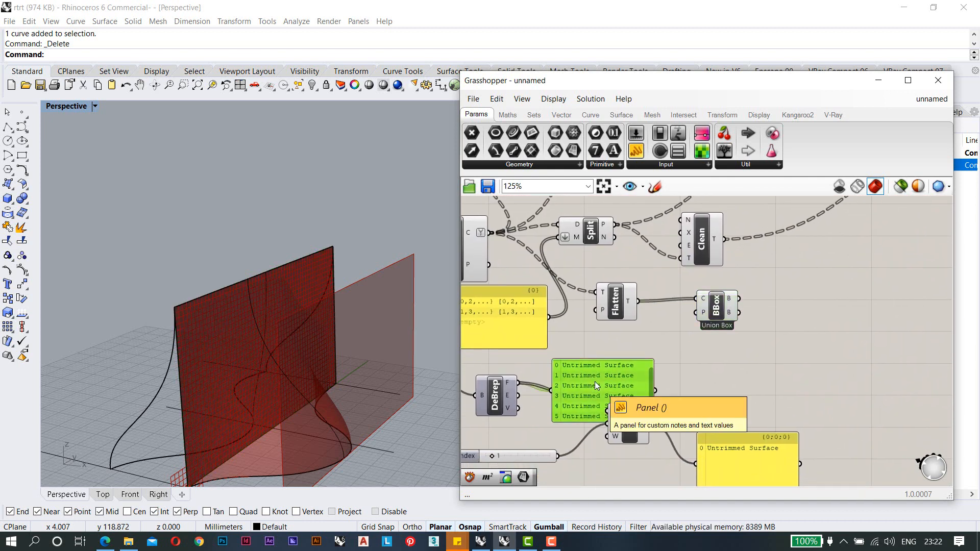
left_click_drag(595, 381, 784, 337, "alt")
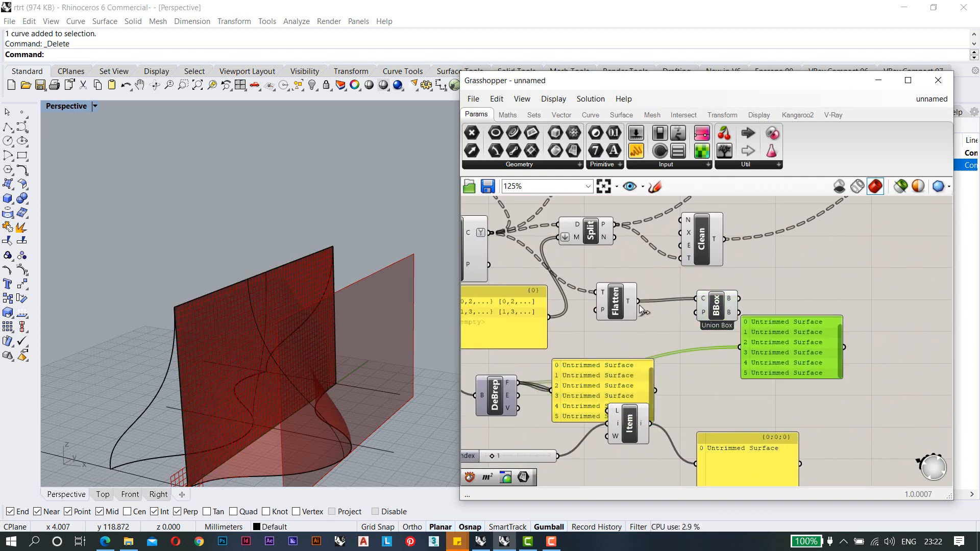
left_click_drag(693, 339, 741, 347)
scroll(819, 338, "up", 4)
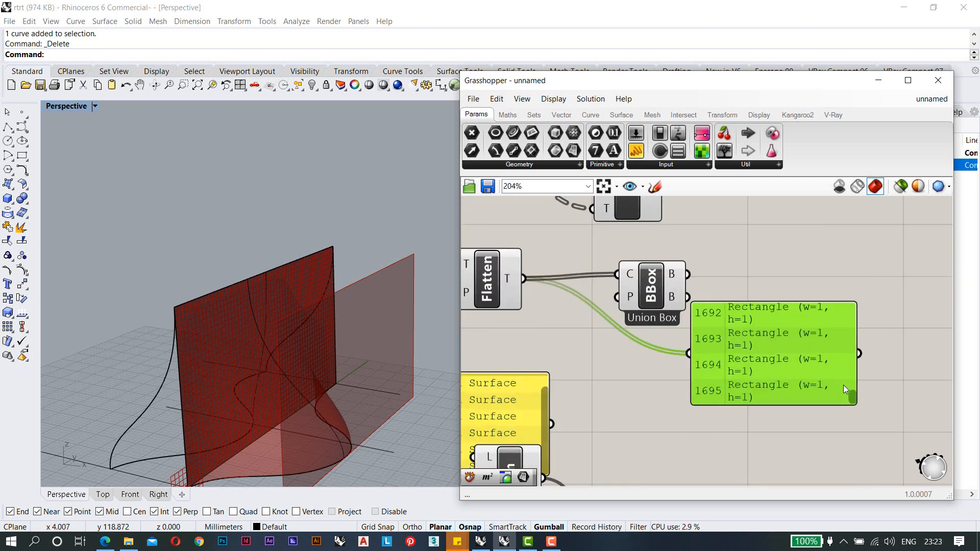
left_click_drag(854, 396, 891, 349)
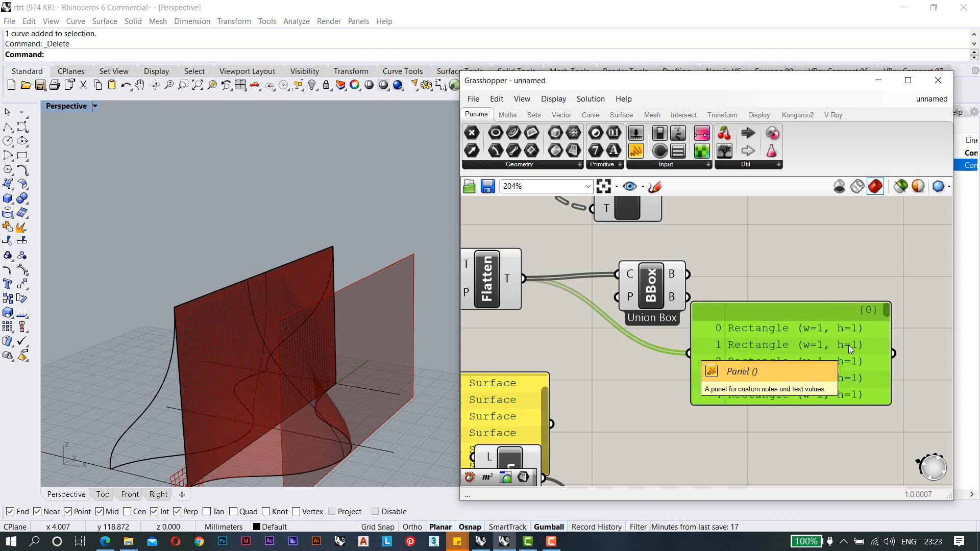
key("Delete")
Select the Union Box component and examine in the viewport how its box encloses the whole grid.
scroll(768, 341, "down", 2)
scroll(718, 347, "up", 1)
left_click(670, 323)
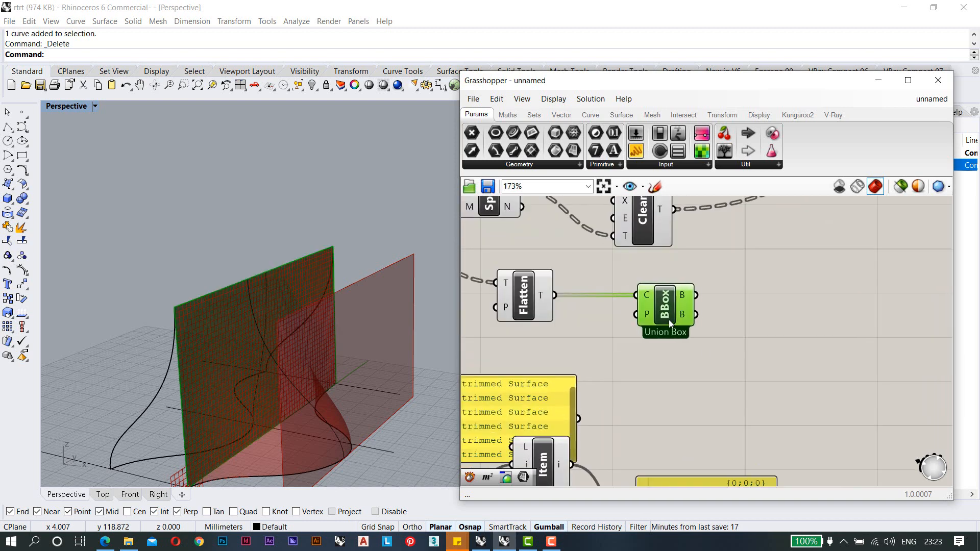
left_click_drag(670, 323, 674, 323)
scroll(160, 314, "up", 3)
scroll(198, 311, "up", 2)
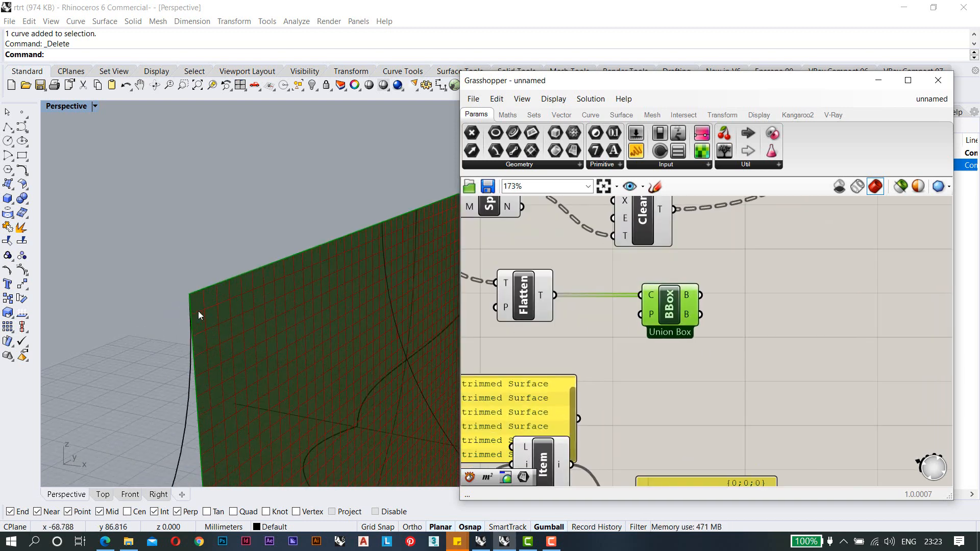
scroll(312, 318, "down", 5)
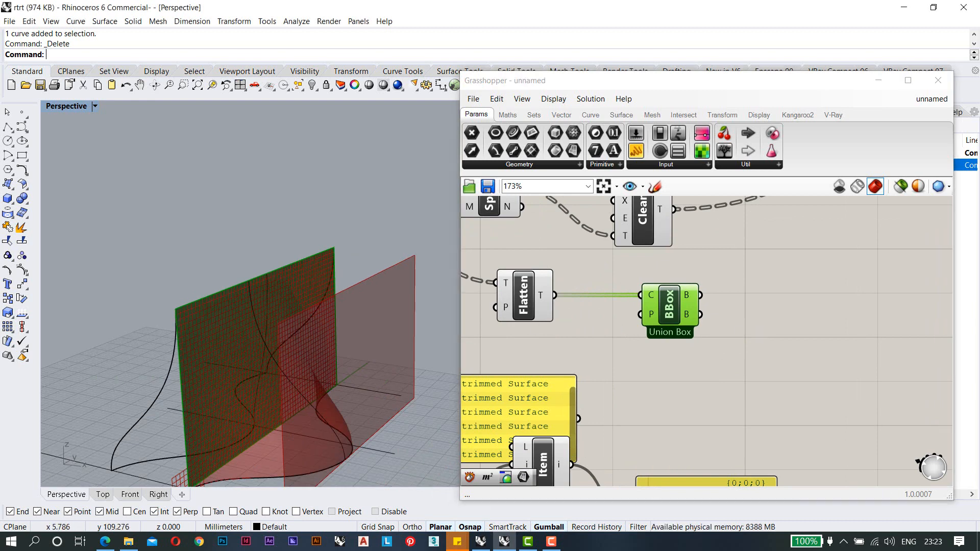
key("alt+Tab")
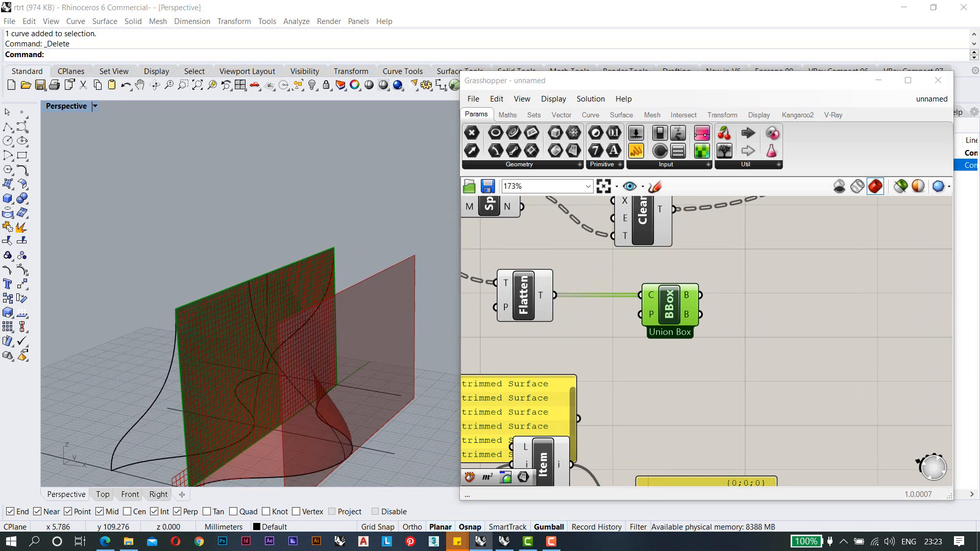
Add a Map to Surface component beside the Union Box bounding box.
scroll(780, 296, "down", 3)
double_click(739, 323)
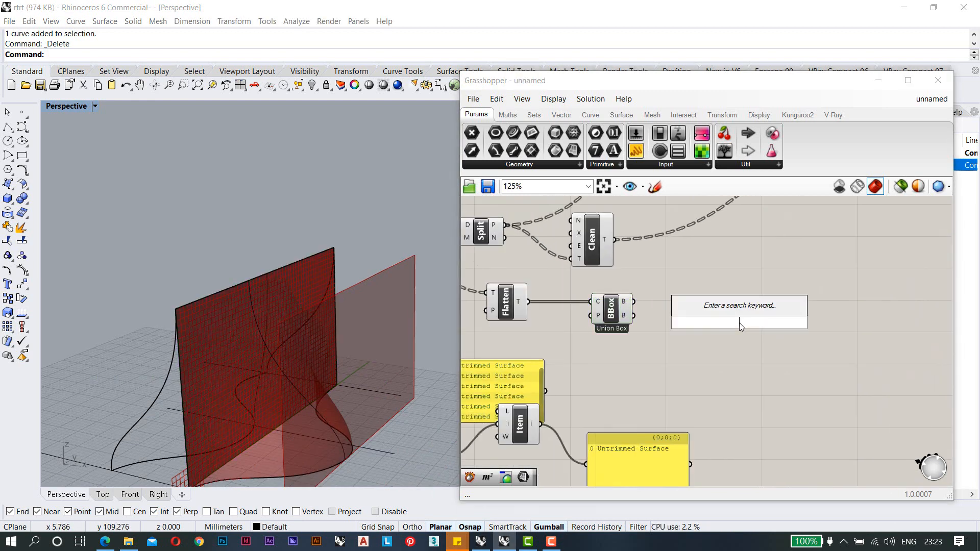
type("map")
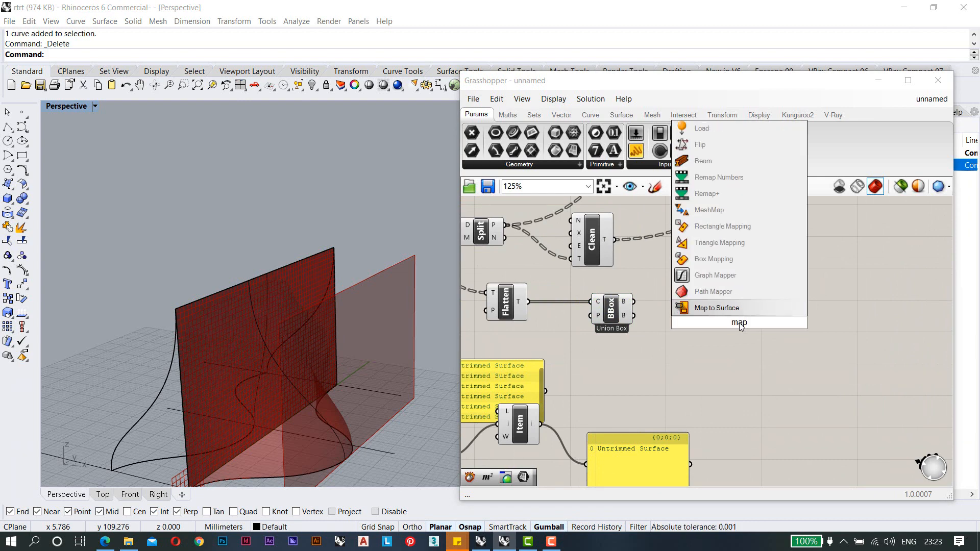
left_click(732, 308)
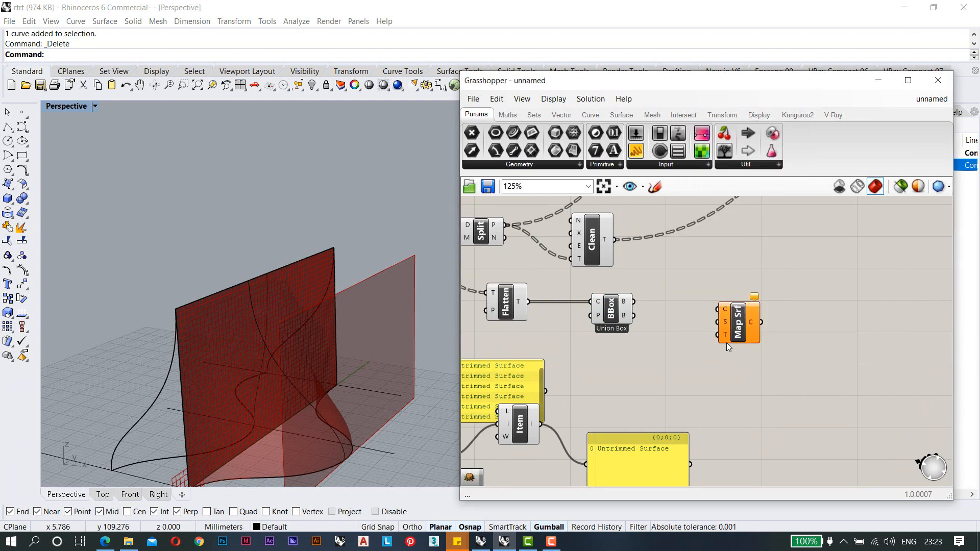
right_click_drag(727, 342, 731, 362)
Connect Clean Tree's T output to the curve input C of Map to Surface.
left_click_drag(602, 276, 620, 283)
right_click_drag(647, 284, 648, 278)
mouse_move(630, 264)
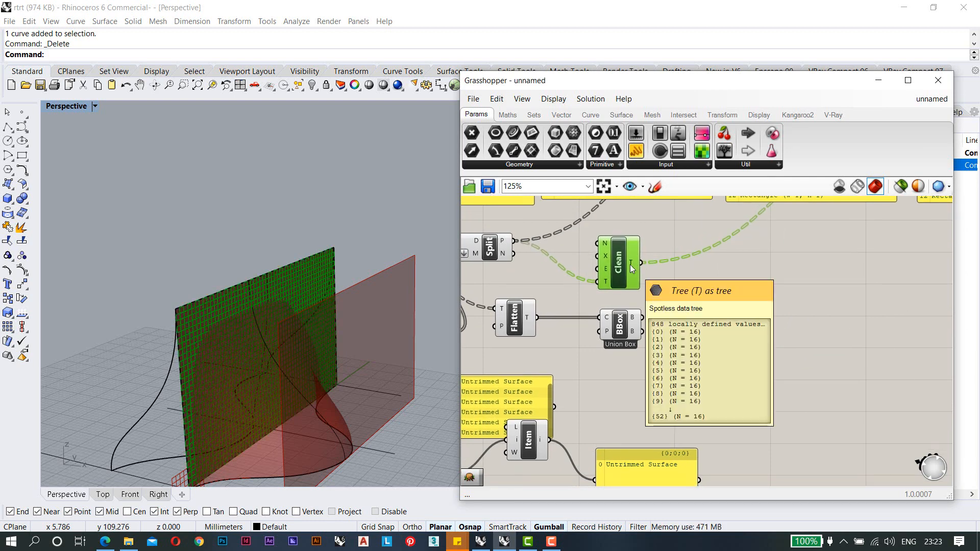
left_click_drag(642, 263, 732, 333)
scroll(733, 334, "up", 3)
scroll(732, 331, "up", 2)
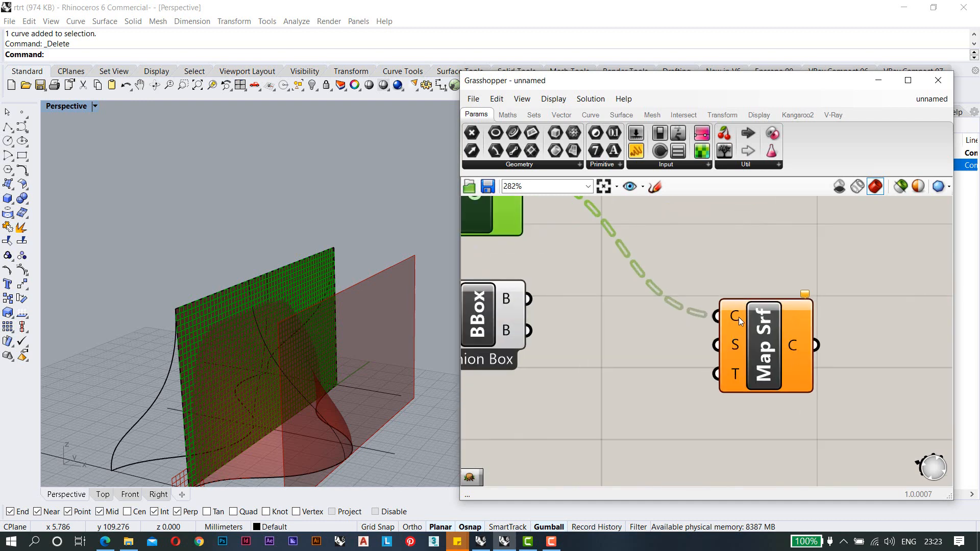
mouse_move(738, 317)
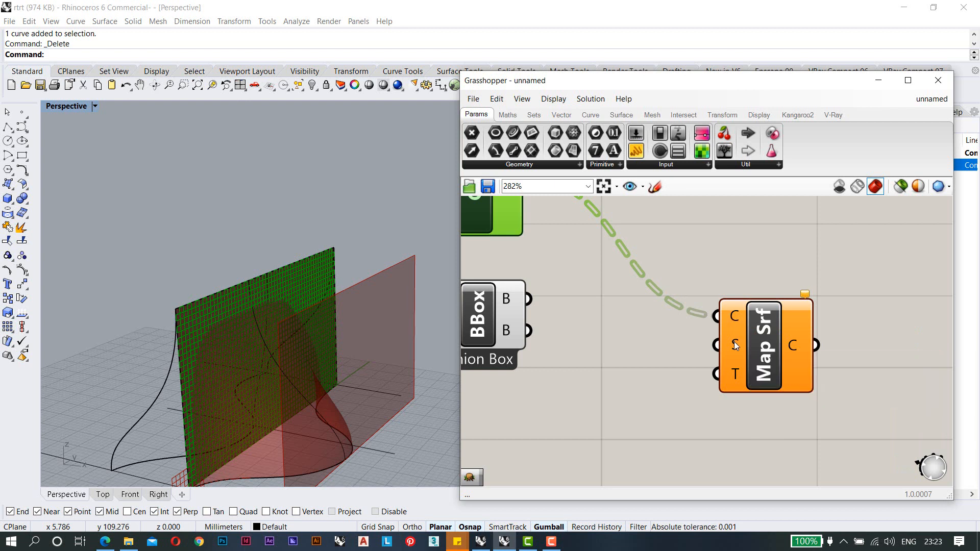
Connect the second B output of the Union Box component to the source input S of Map to Surface.
mouse_move(736, 344)
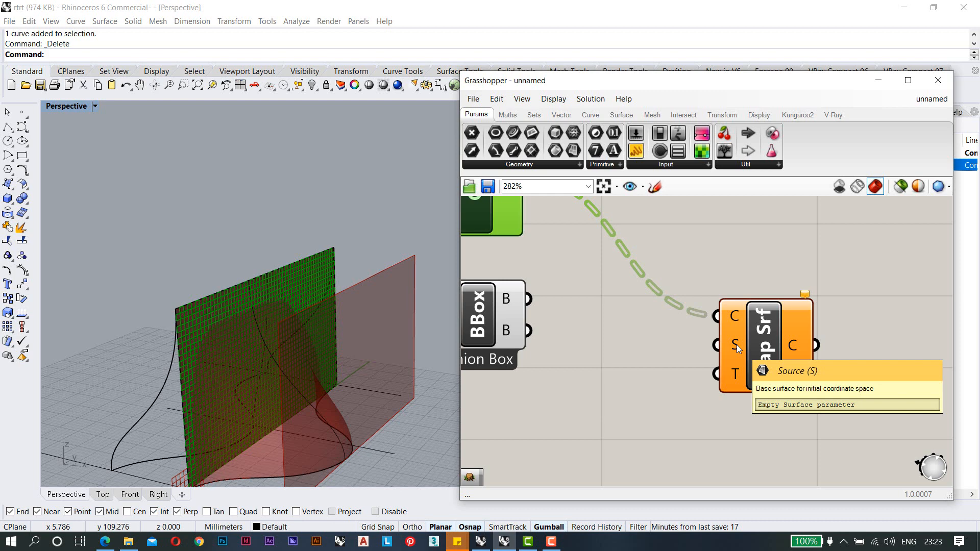
scroll(671, 290, "down", 2)
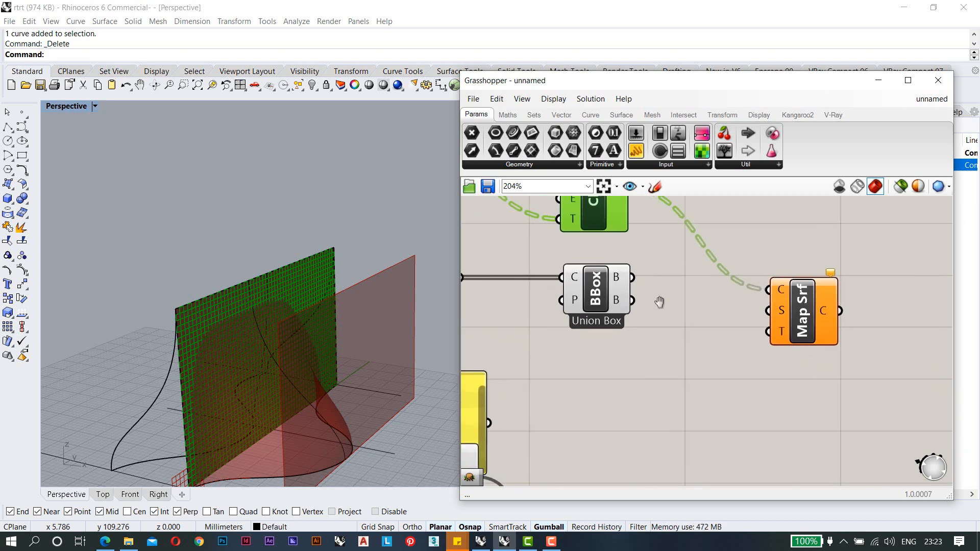
left_click(596, 295)
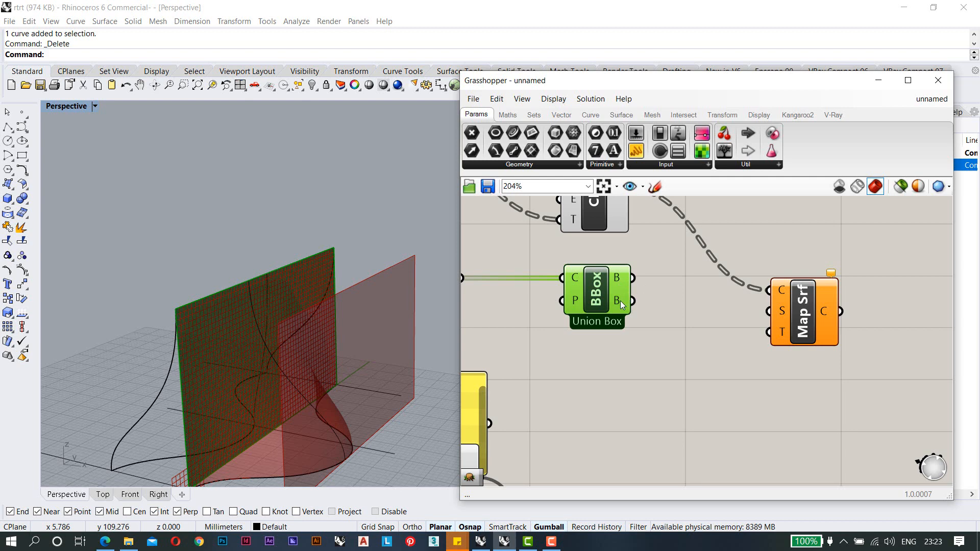
mouse_move(619, 301)
scroll(620, 301, "up", 3)
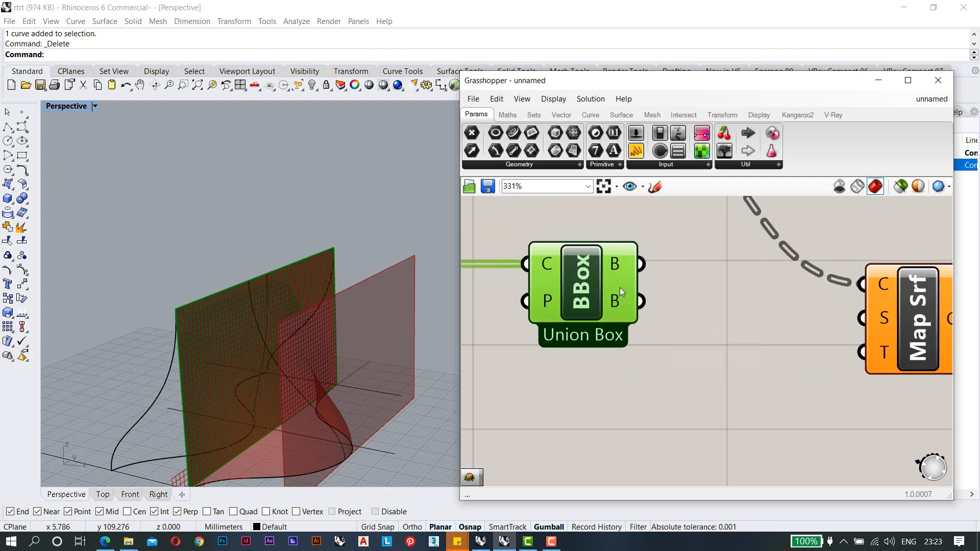
mouse_move(618, 269)
left_click_drag(641, 302, 859, 318)
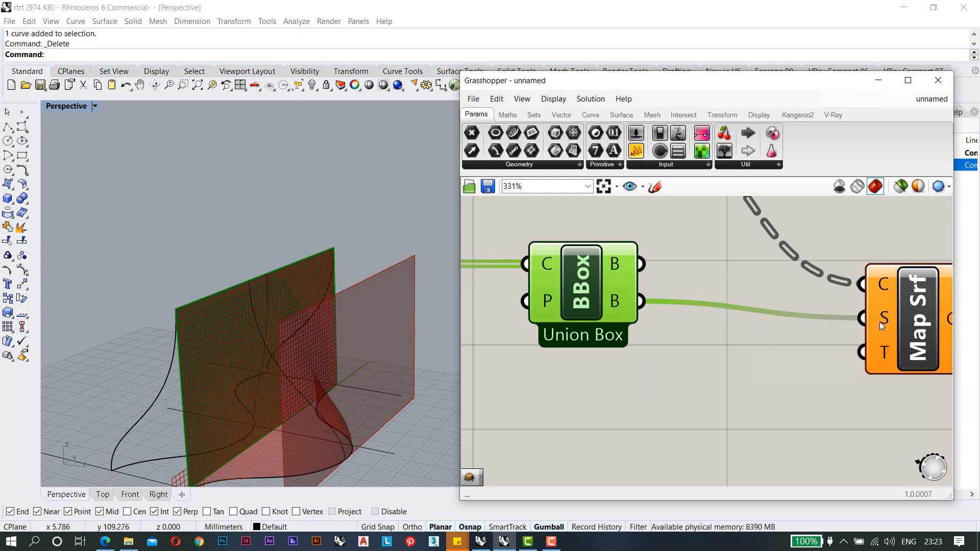
Connect List Item's i output, the selected face, to the target input T of Map to Surface.
scroll(880, 322, "down", 4)
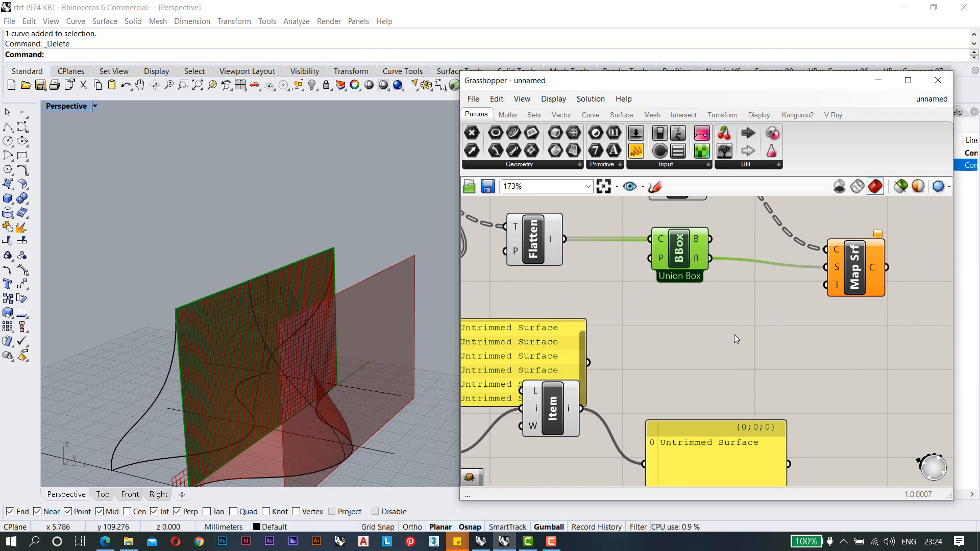
right_click_drag(790, 308, 825, 274)
scroll(876, 247, "up", 5)
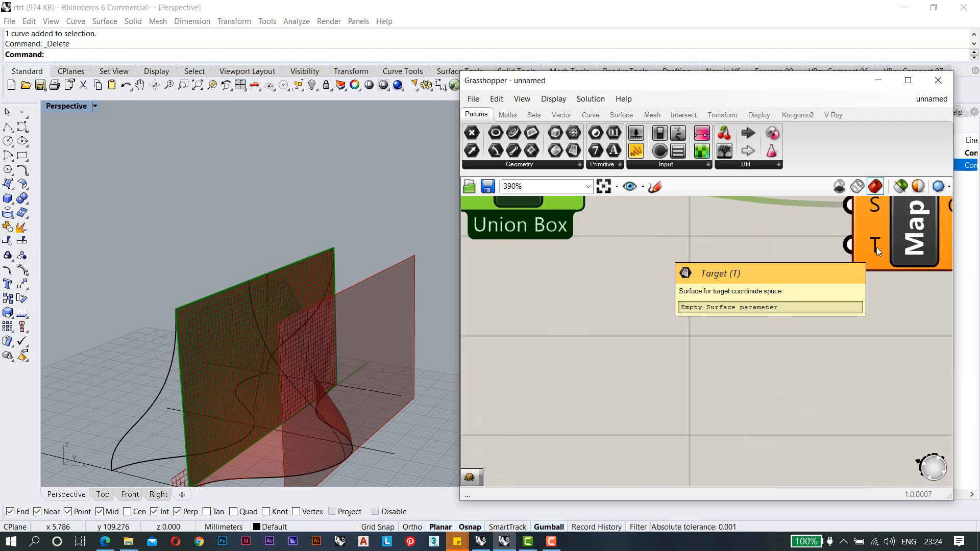
scroll(877, 247, "down", 5)
left_click(597, 404)
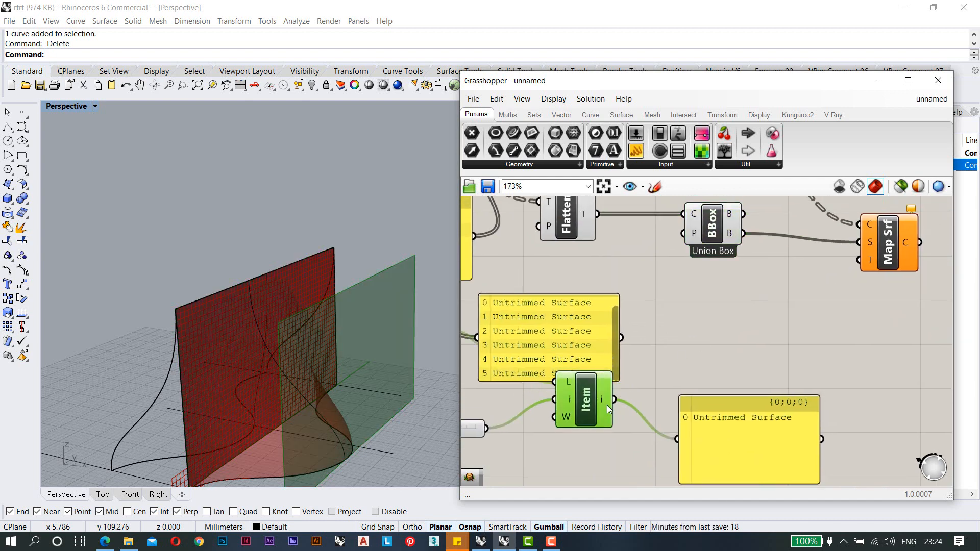
left_click_drag(614, 400, 855, 260)
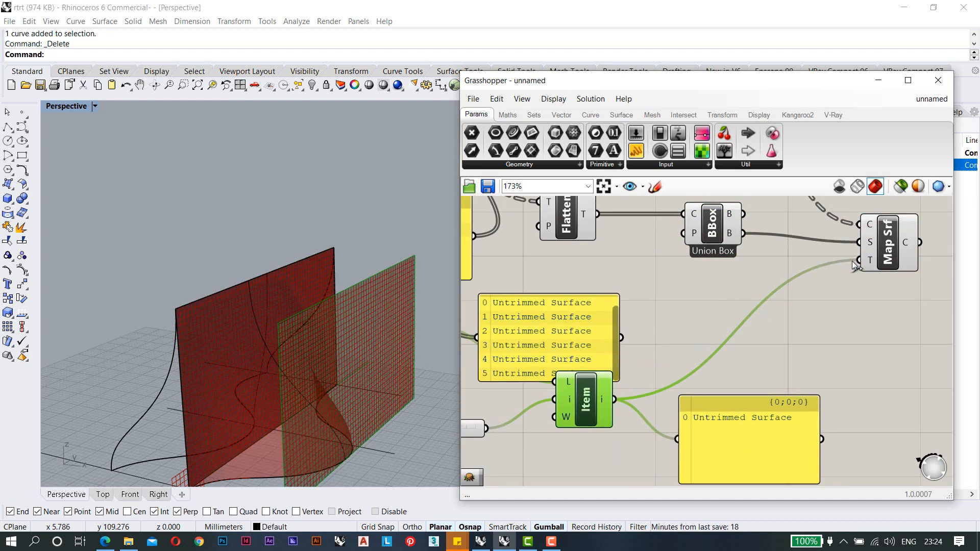
Select the Map to Surface component and examine its mapped grid cells on the target bounding box face in the perspective view.
right_click_drag(835, 273, 741, 296)
right_click_drag(420, 340, 336, 324)
scroll(201, 264, "up", 5)
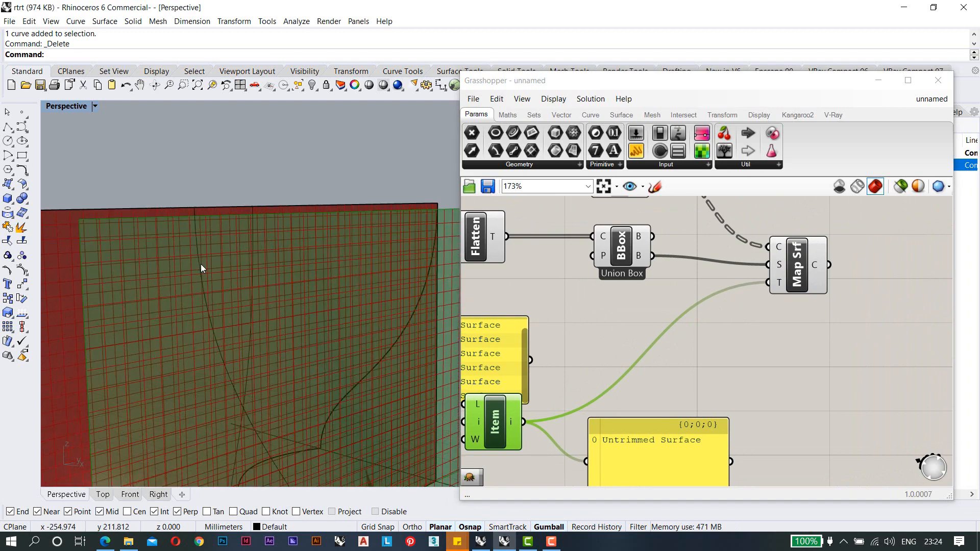
scroll(196, 262, "down", 5)
right_click_drag(210, 265, 296, 283)
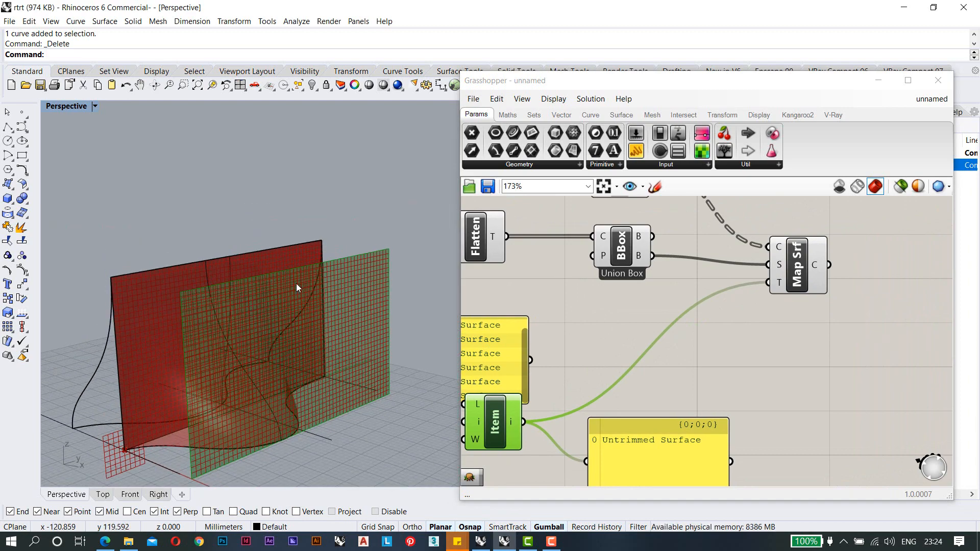
left_click(797, 265)
right_click_drag(199, 298, 190, 296)
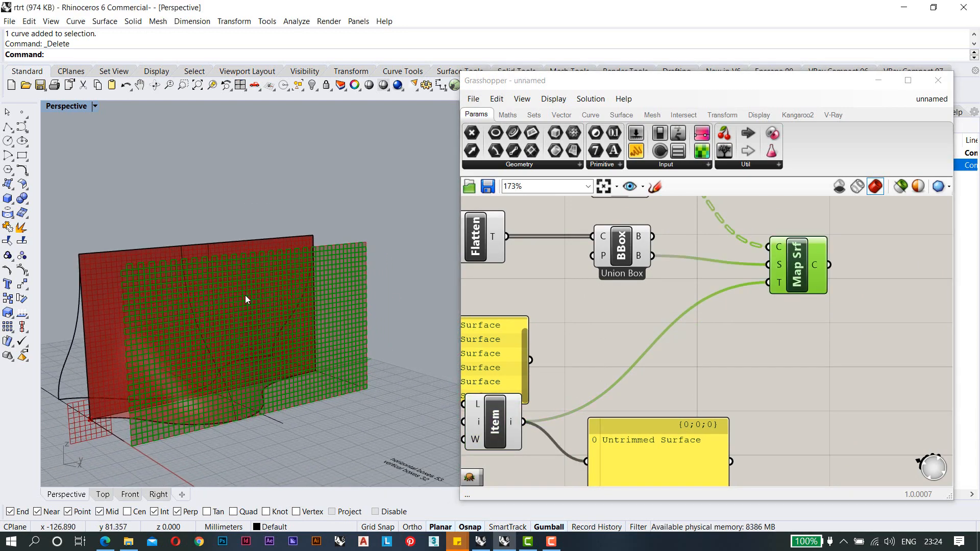
scroll(186, 278, "up", 3)
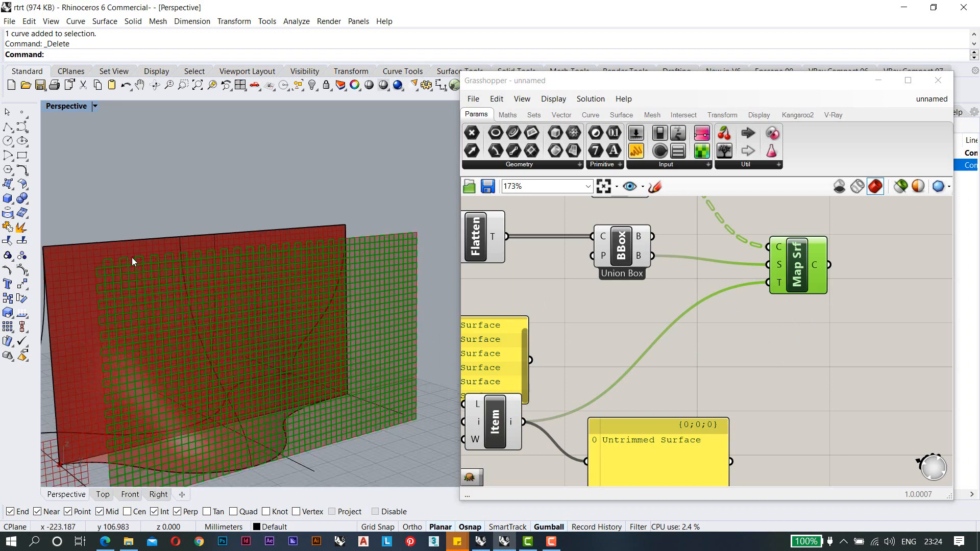
scroll(128, 257, "up", 2)
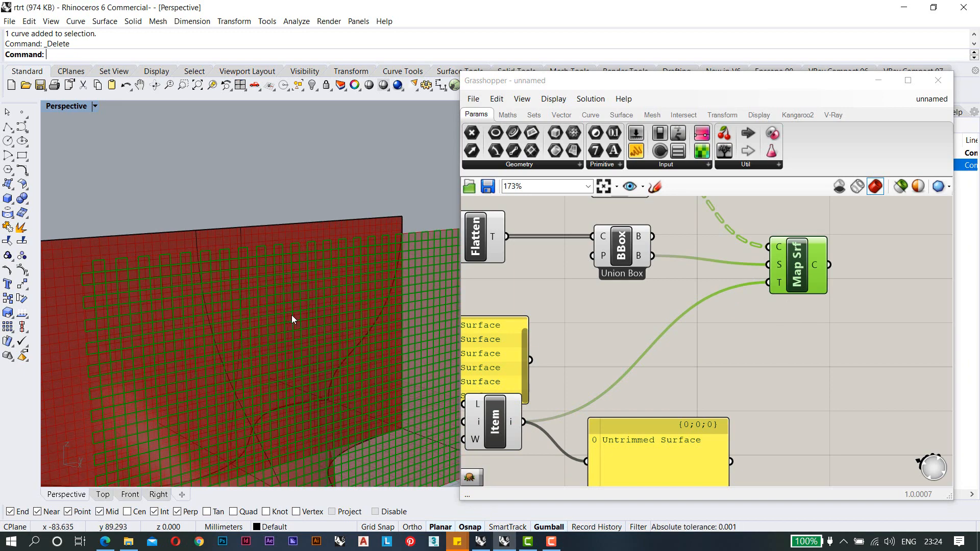
scroll(334, 286, "down", 6)
right_click_drag(334, 287, 323, 330)
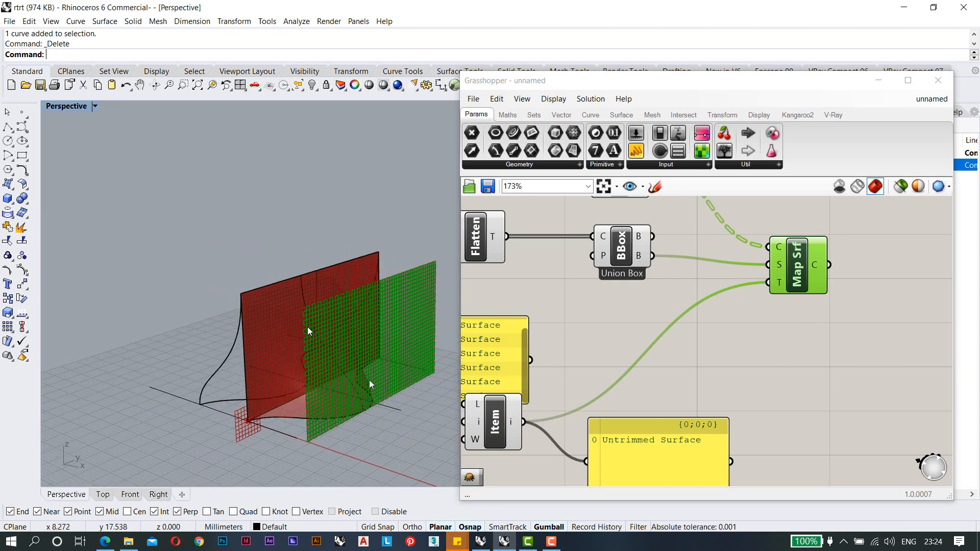